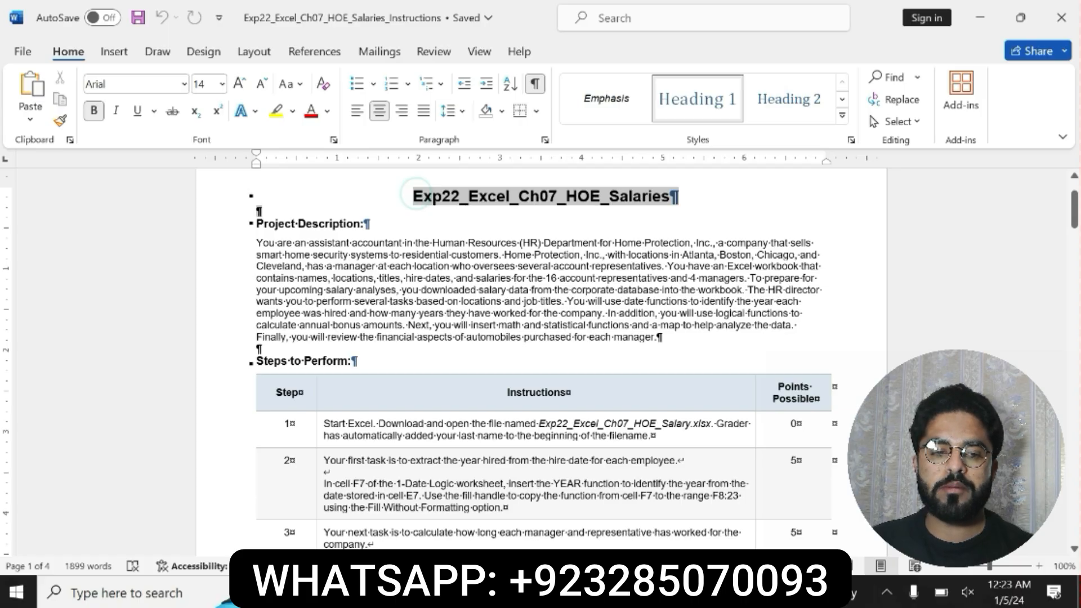
Highlight the document title and the Project Description heading in yellow
drag(677, 196, 669, 196)
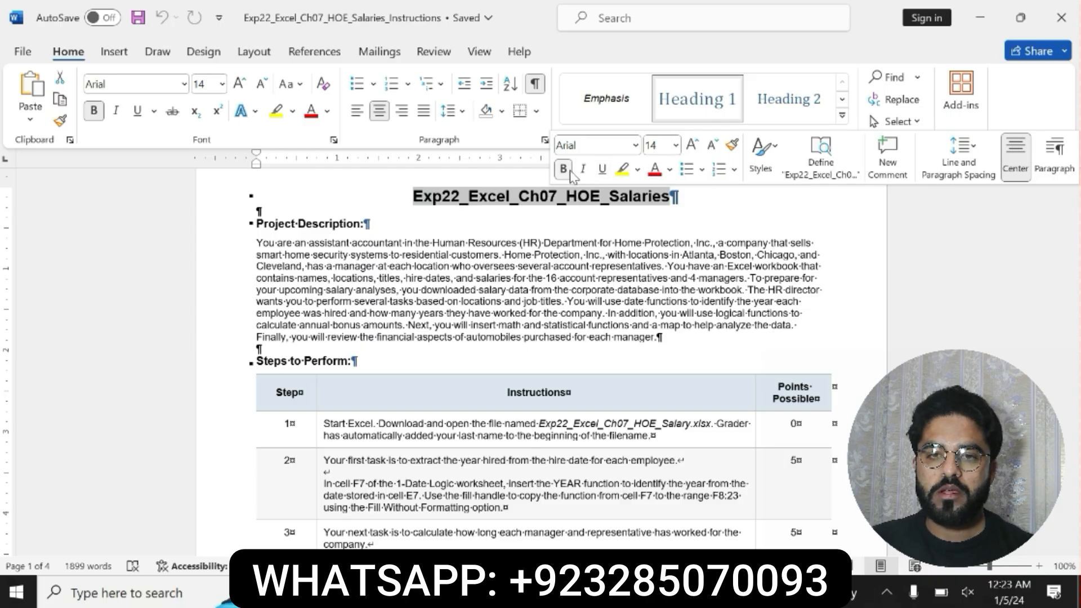
click(622, 169)
drag(470, 196, 677, 196)
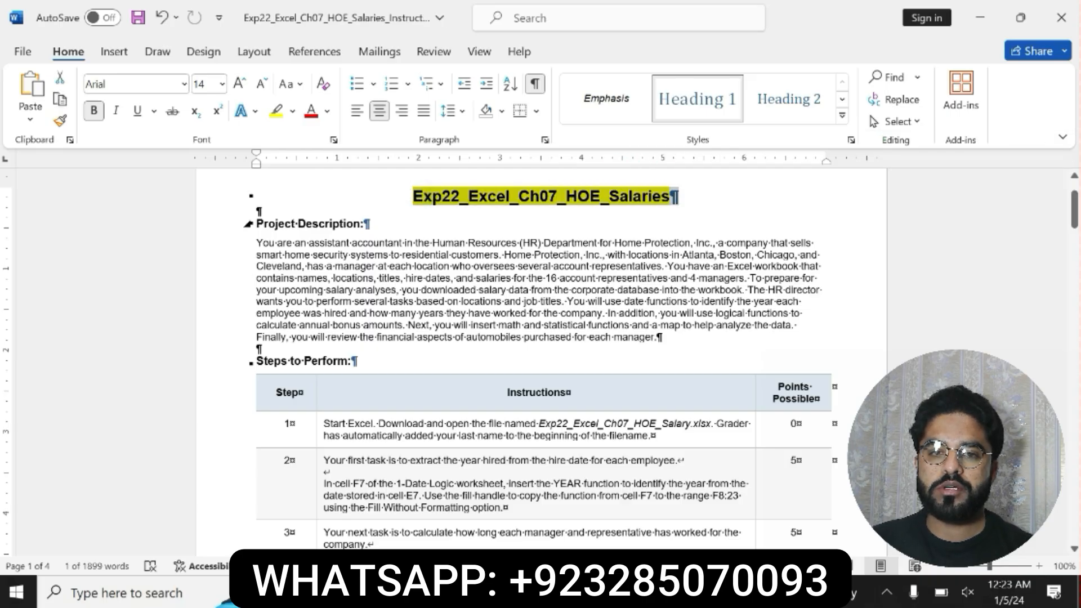
drag(256, 224, 370, 223)
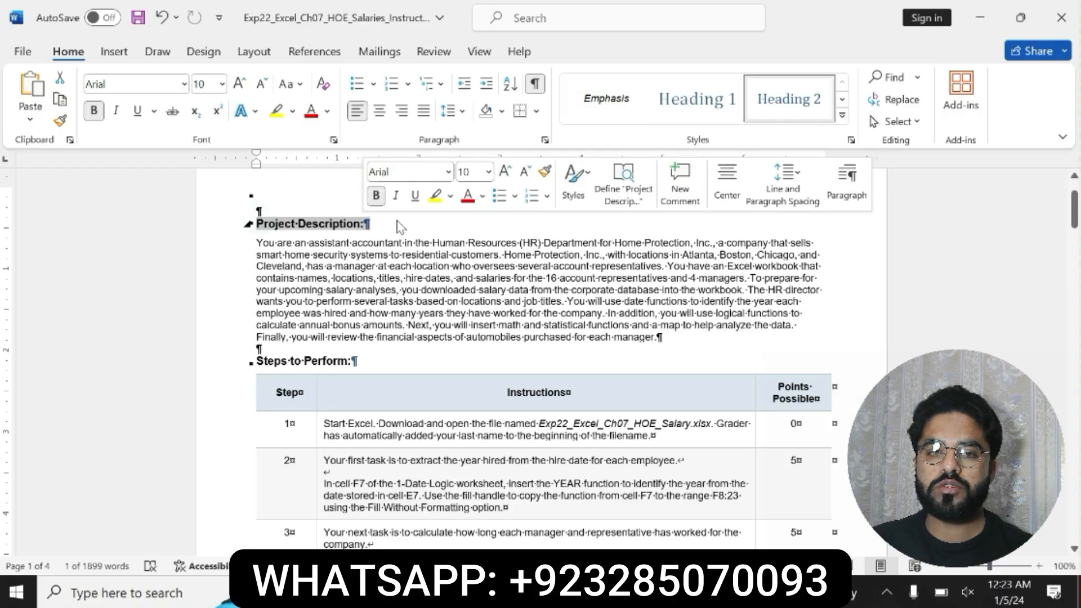
click(435, 197)
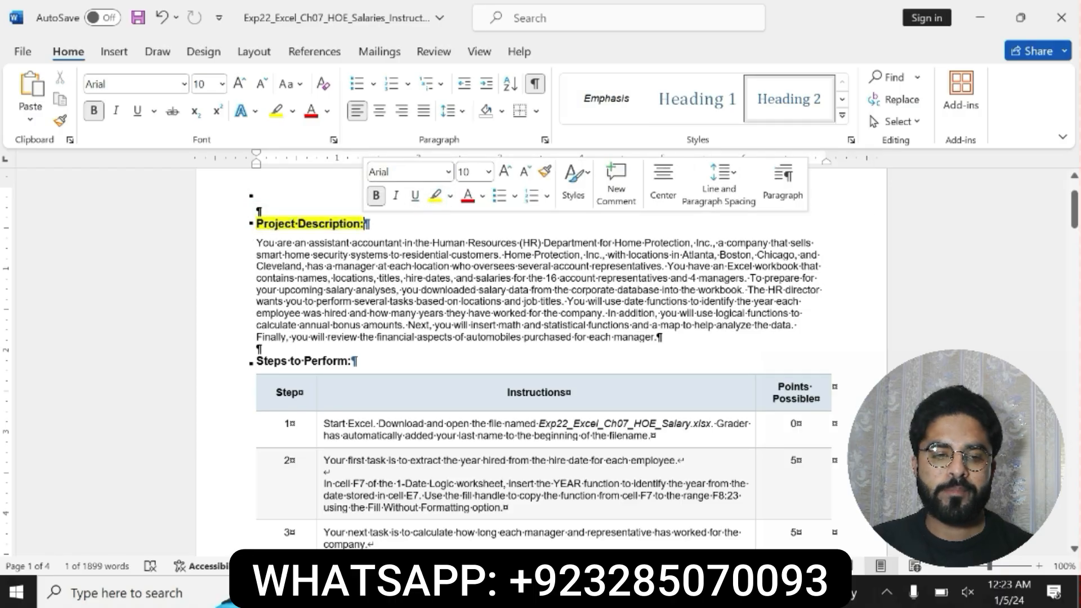
Highlight the project description paragraph in yellow and make it bold
drag(349, 254, 659, 337)
click(713, 313)
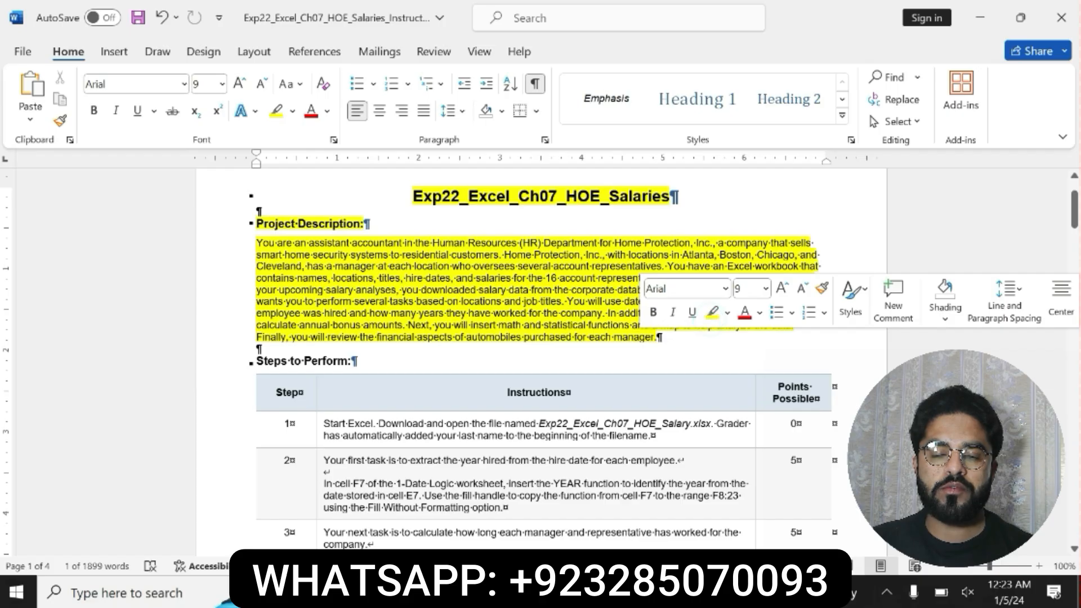
click(659, 337)
drag(254, 239, 662, 337)
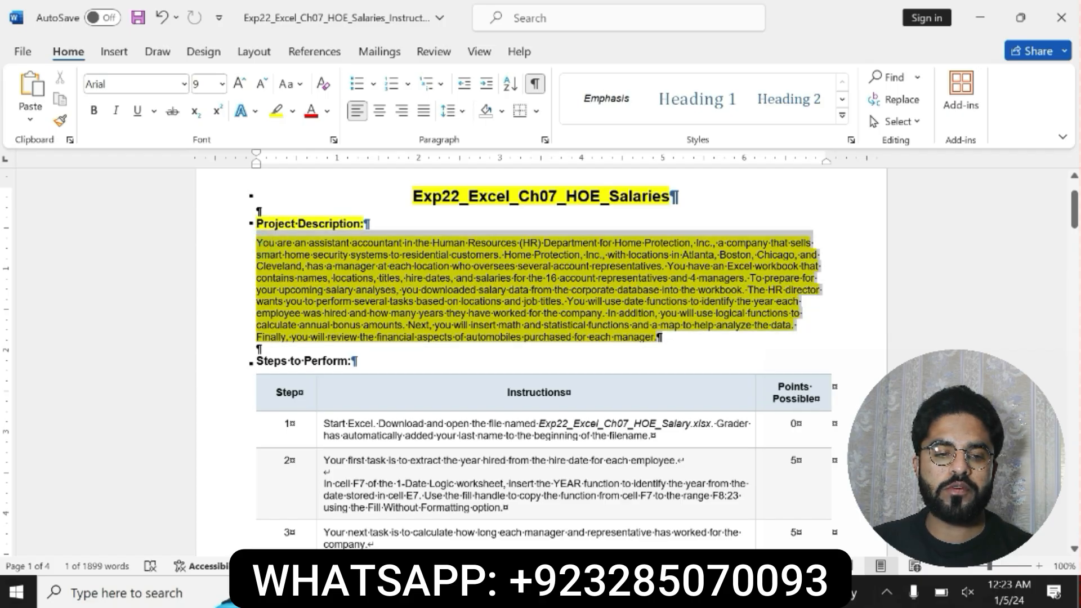
click(262, 238)
drag(263, 238, 670, 344)
click(625, 308)
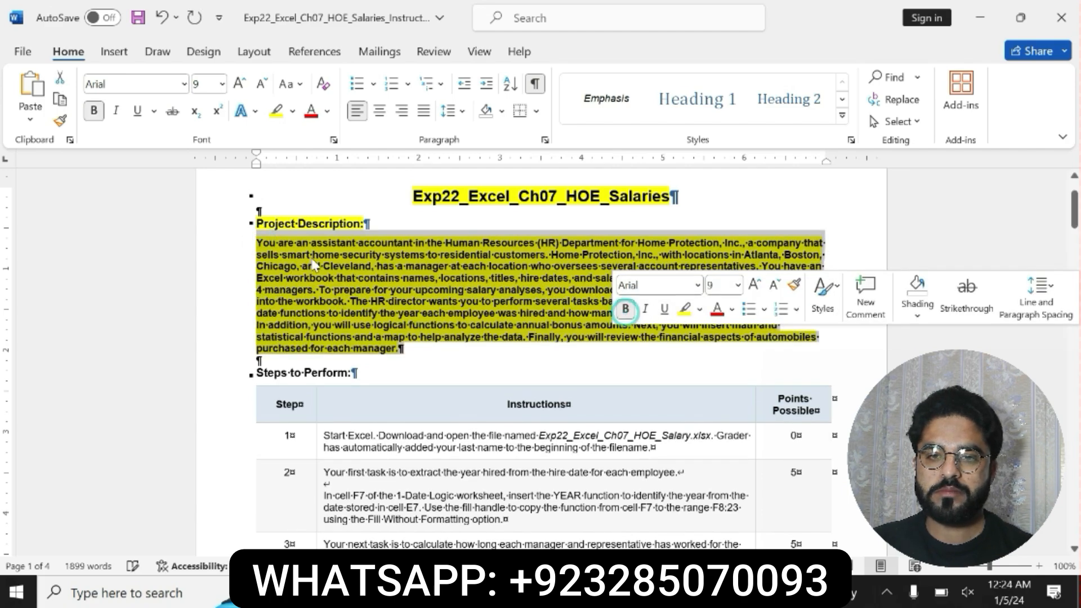
click(276, 249)
drag(260, 240, 568, 345)
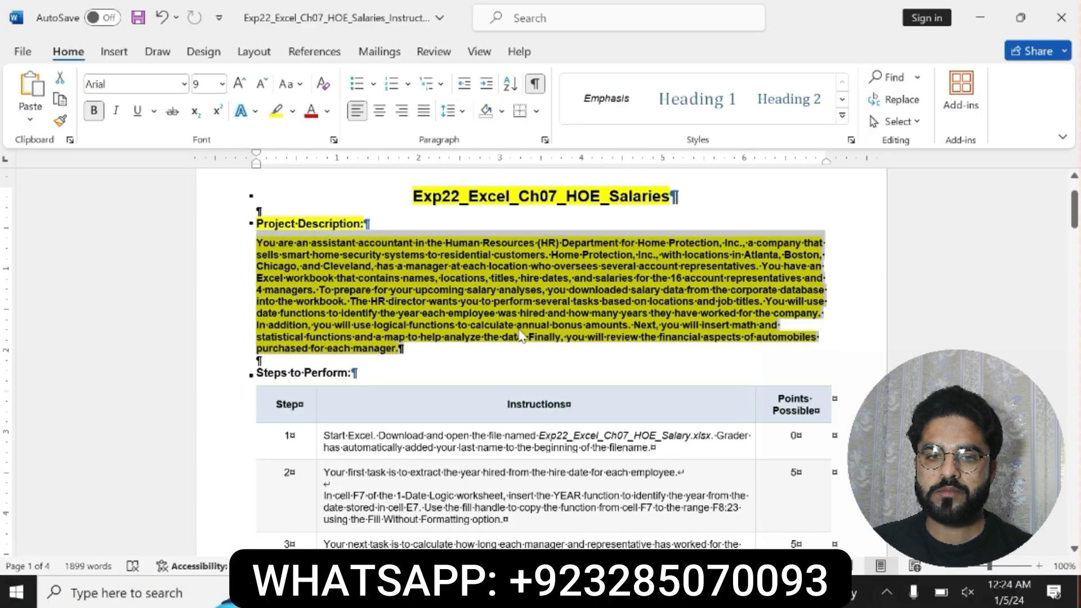
Undo the yellow highlighting and bold formatting on the title, the Project Description heading and its paragraph
key(ctrl+z)
key(ctrl+z)
key(ctrl+z)
key(ctrl+z)
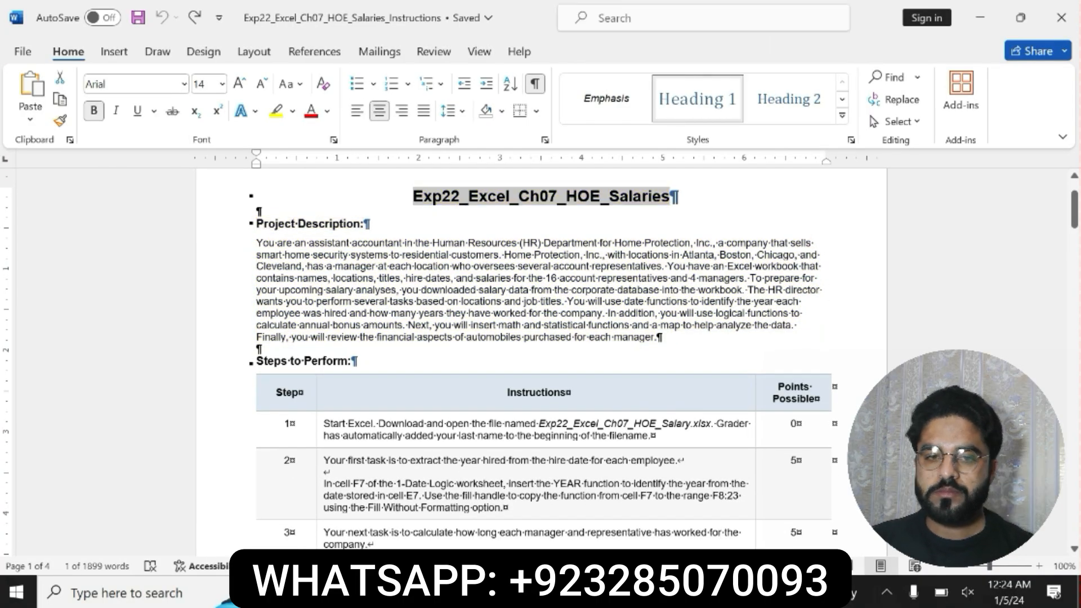
key(alt+Tab)
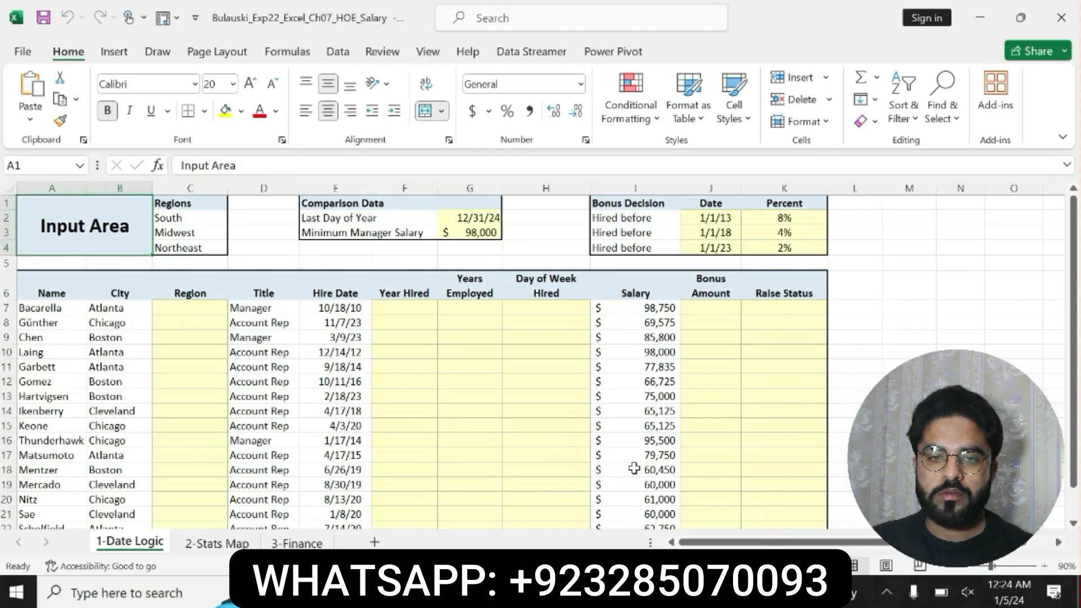
key(alt+Tab)
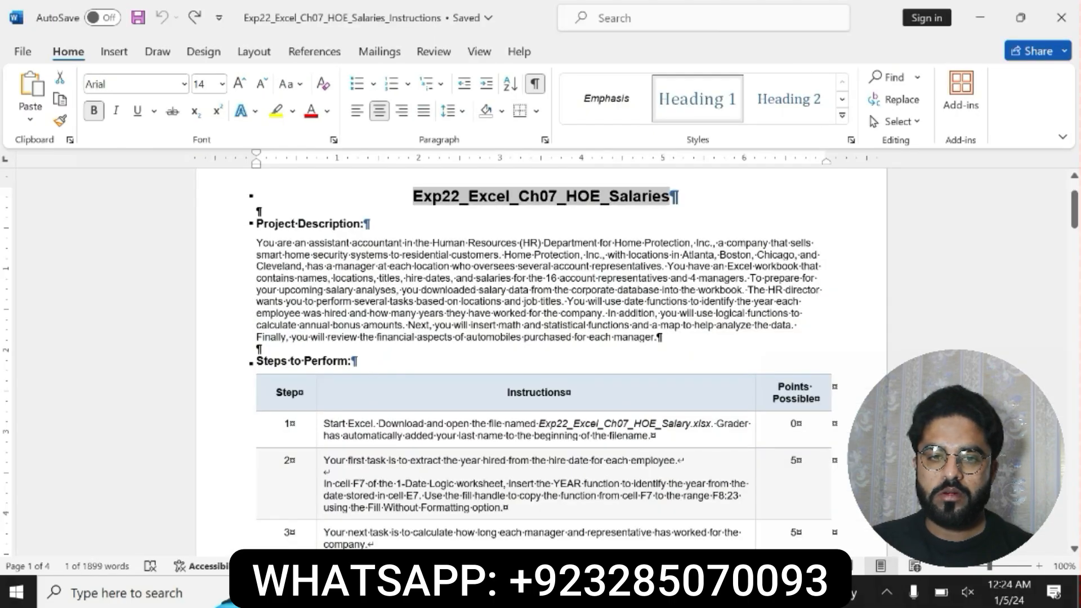
Make the step 1 instruction in the steps table bold with yellow highlighting, and select the workbook file name in it
drag(325, 424, 623, 426)
click(614, 413)
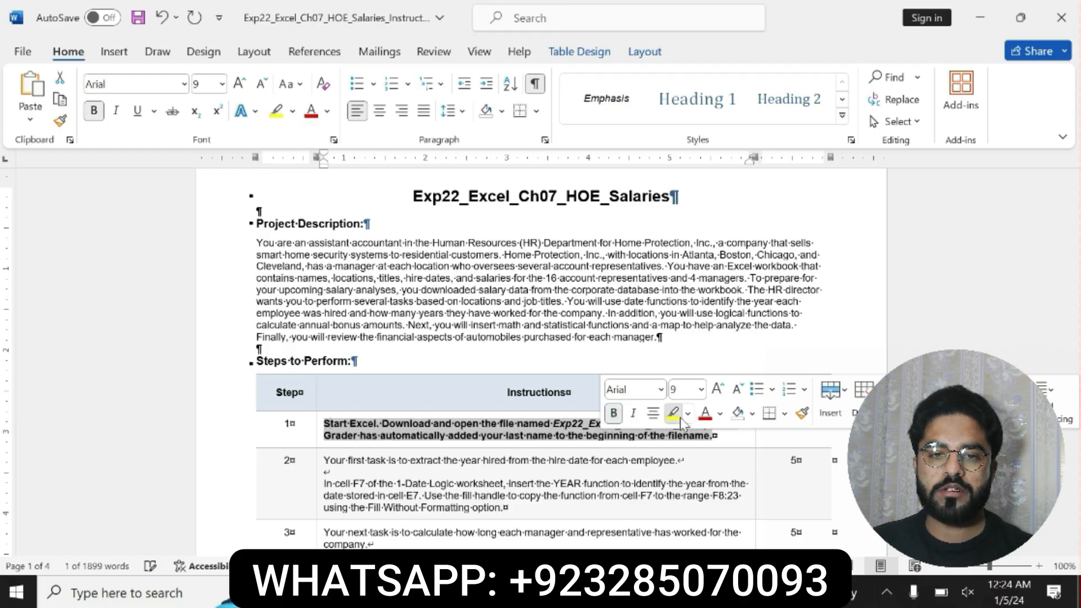
click(679, 416)
drag(324, 423, 713, 436)
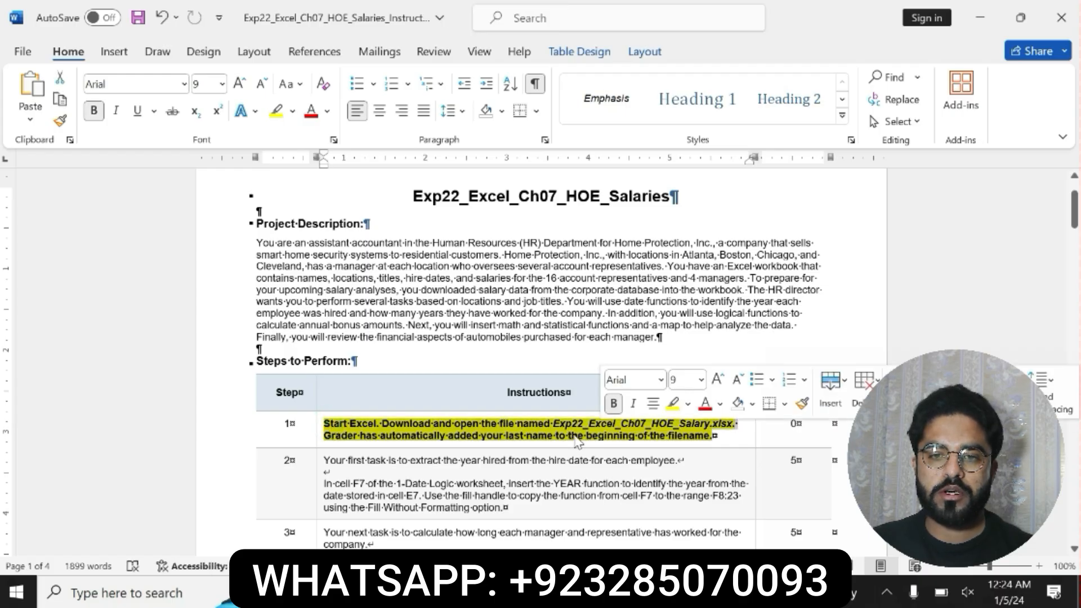
click(555, 424)
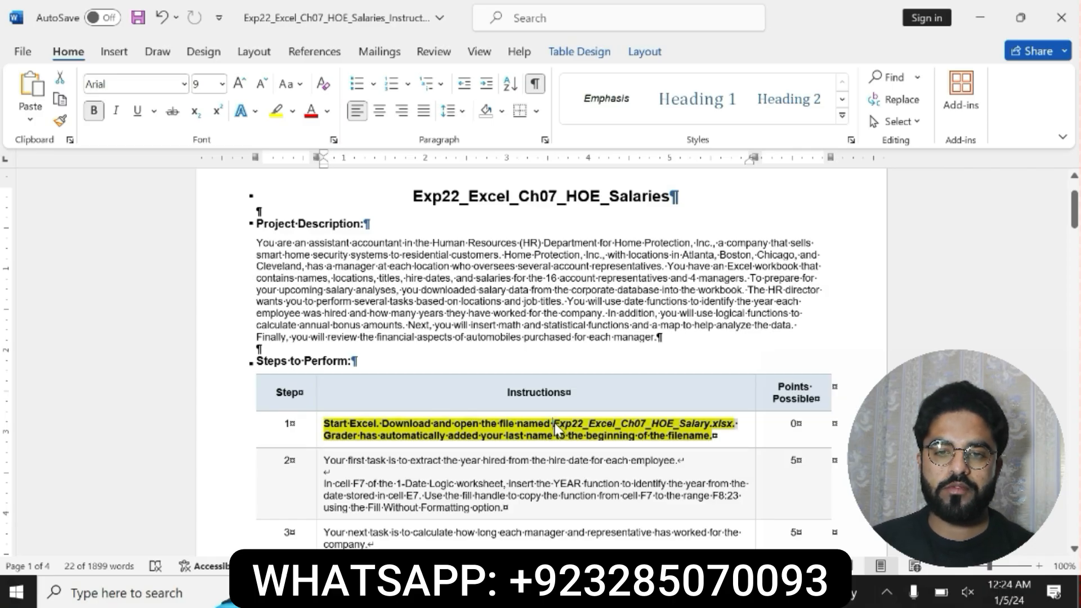
double_click(662, 423)
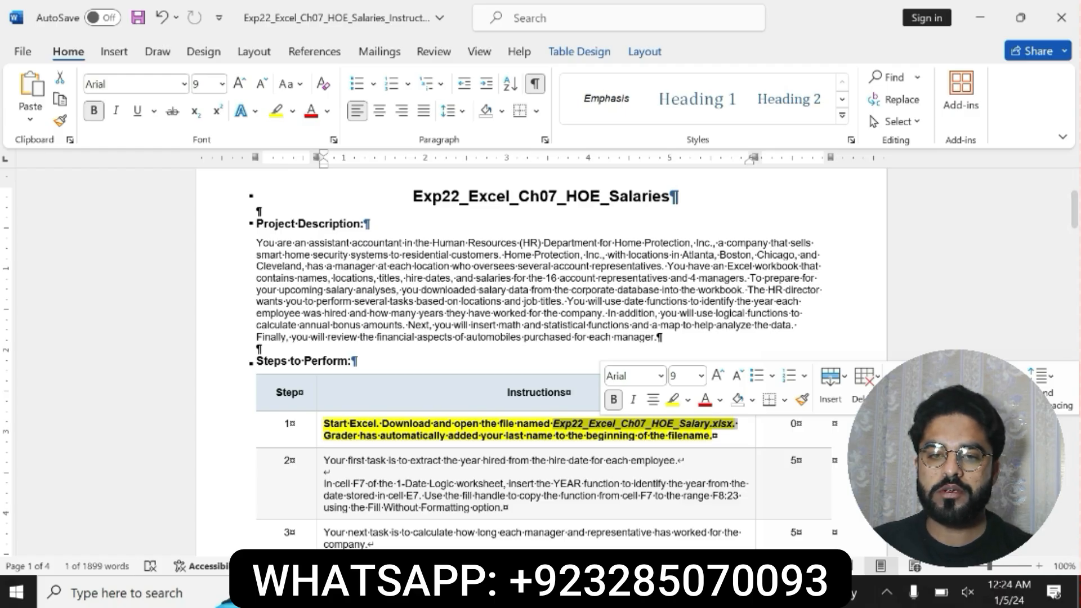
Switch to the Excel salary workbook and start a formula in cell F7 of the 1-Date Logic worksheet
key(alt+Tab)
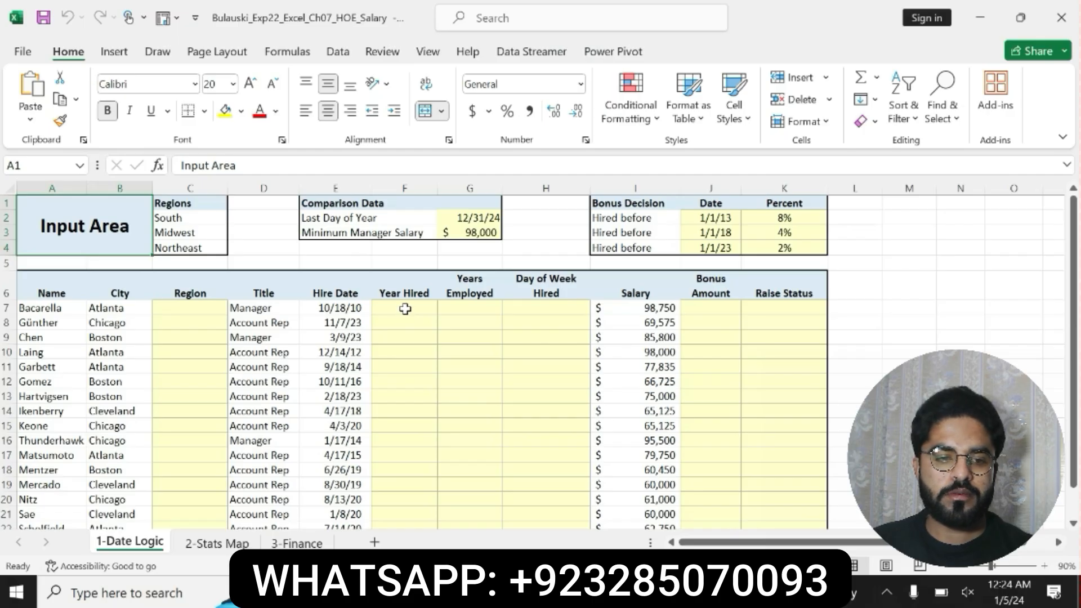
click(405, 308)
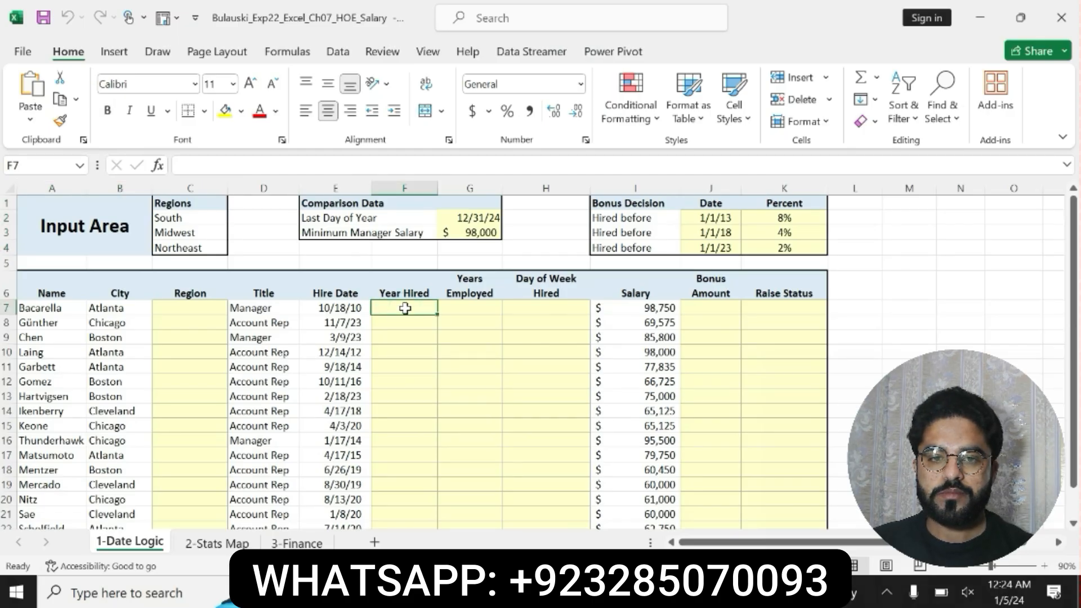
text(=)
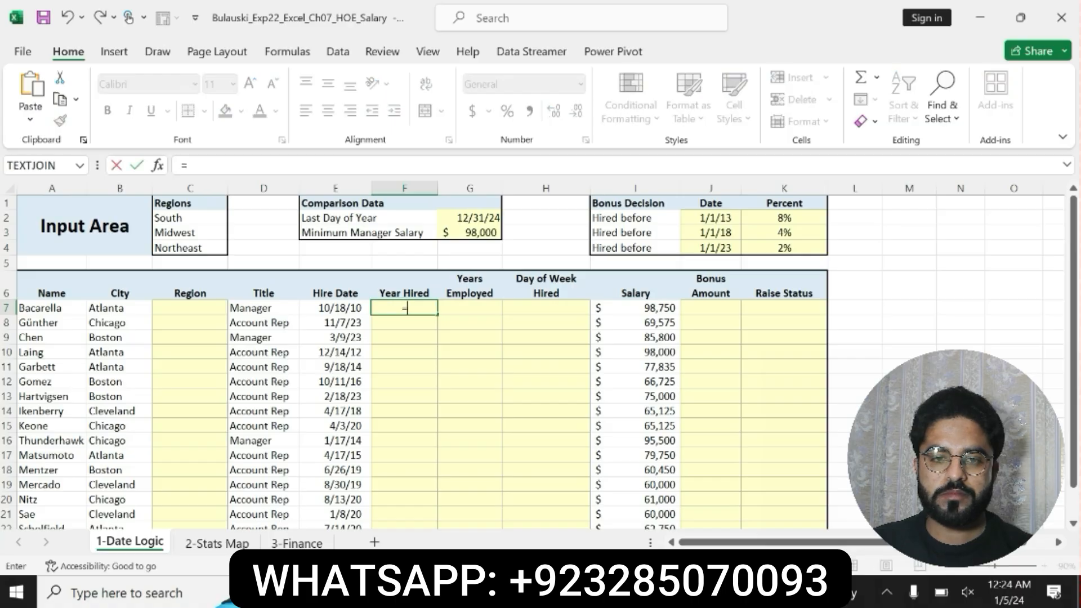
Switch back to the Word instructions and undo the highlighting and bold on the step 1 instruction
key(alt+Tab)
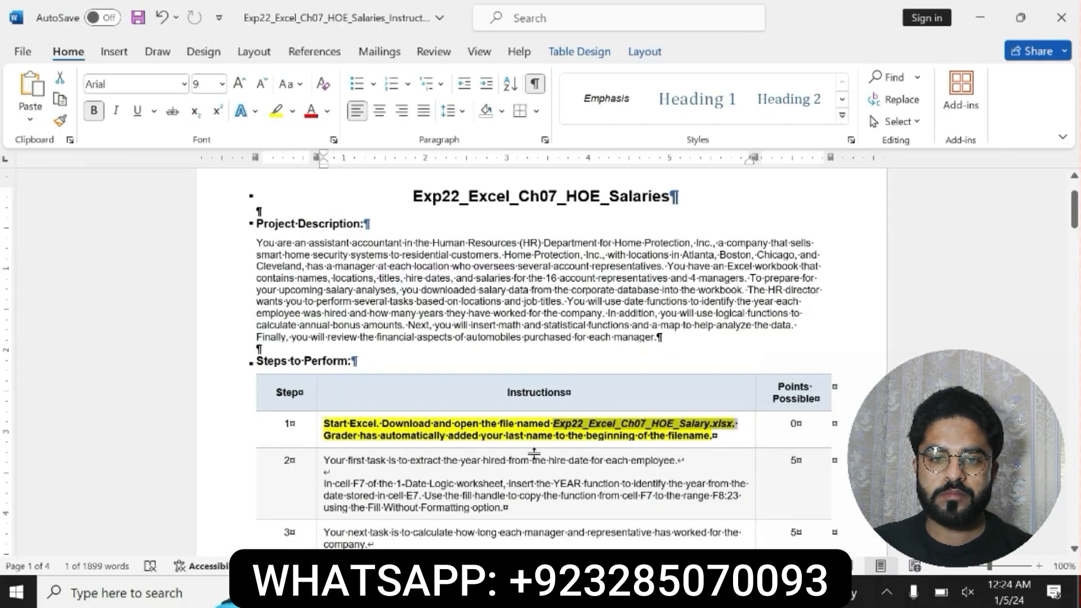
key(ctrl+z)
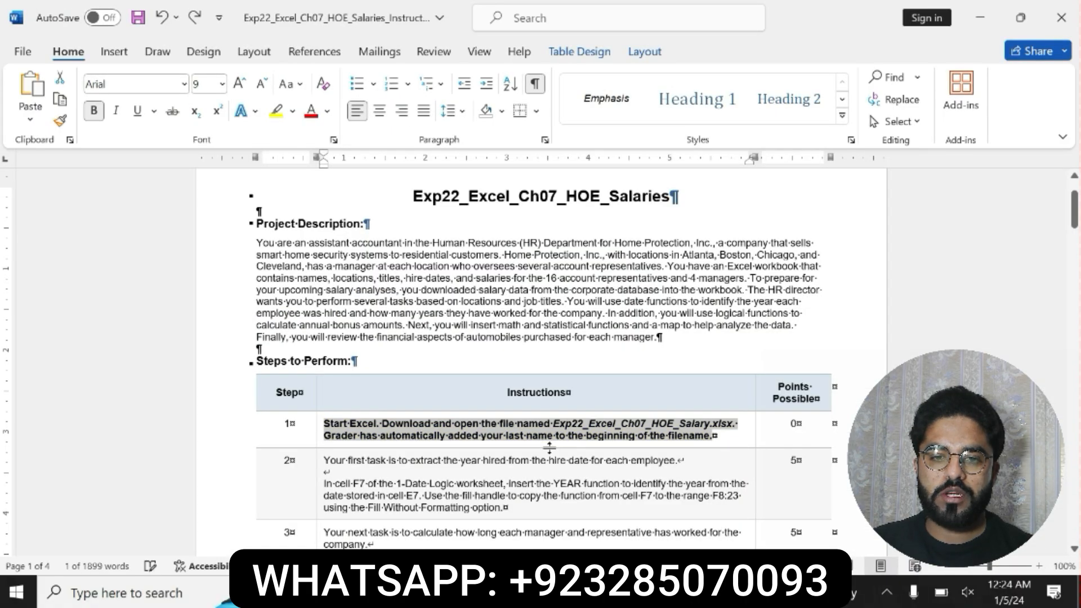
key(ctrl+z)
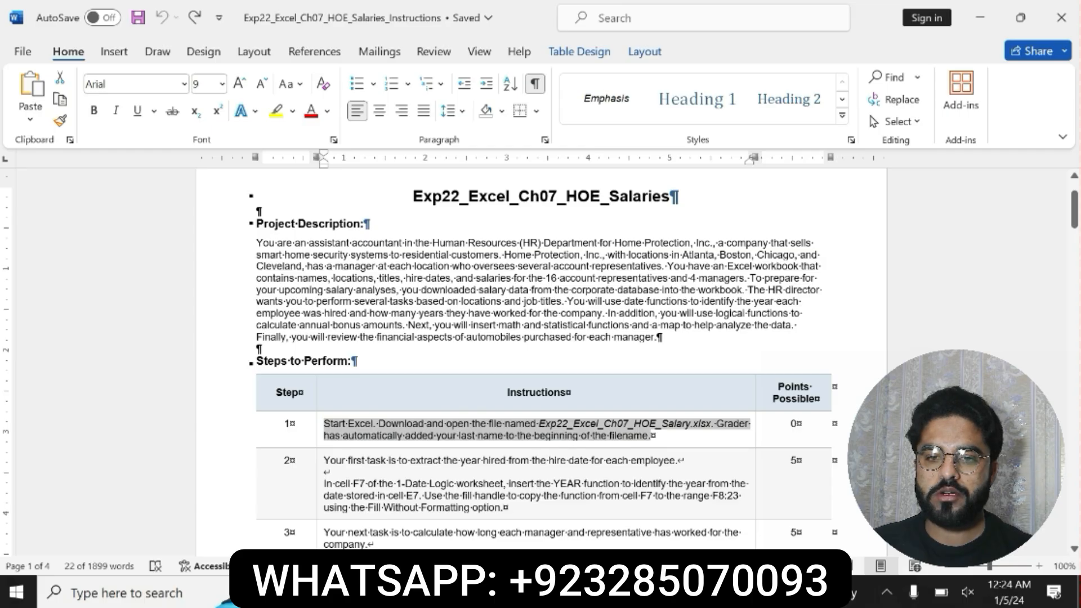
Make the step 2 instructions bold with yellow highlighting and read the YEAR function task for cell F7
drag(325, 459, 503, 507)
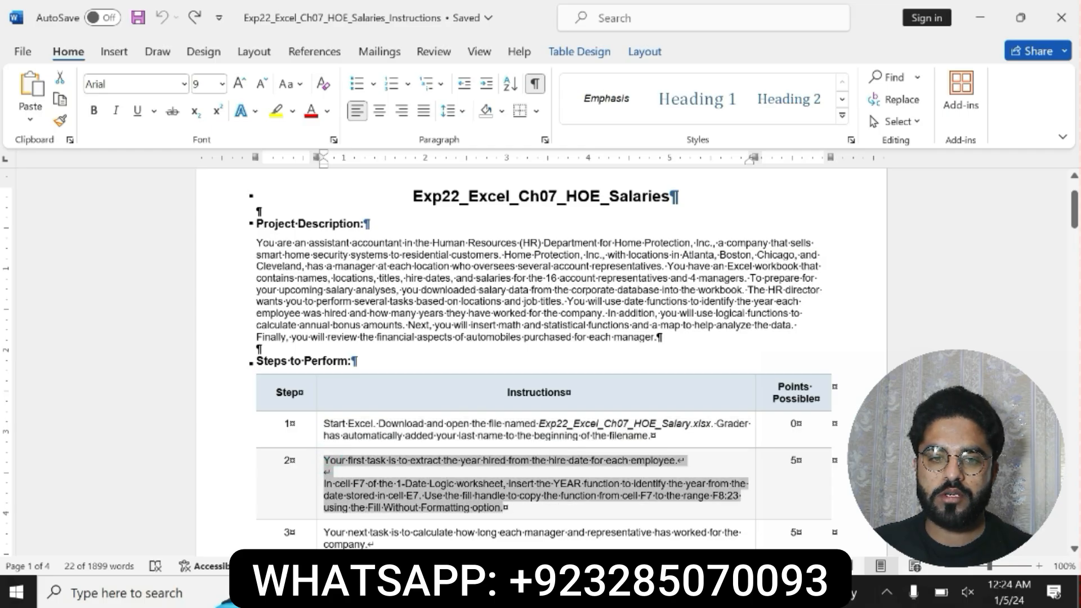
click(517, 482)
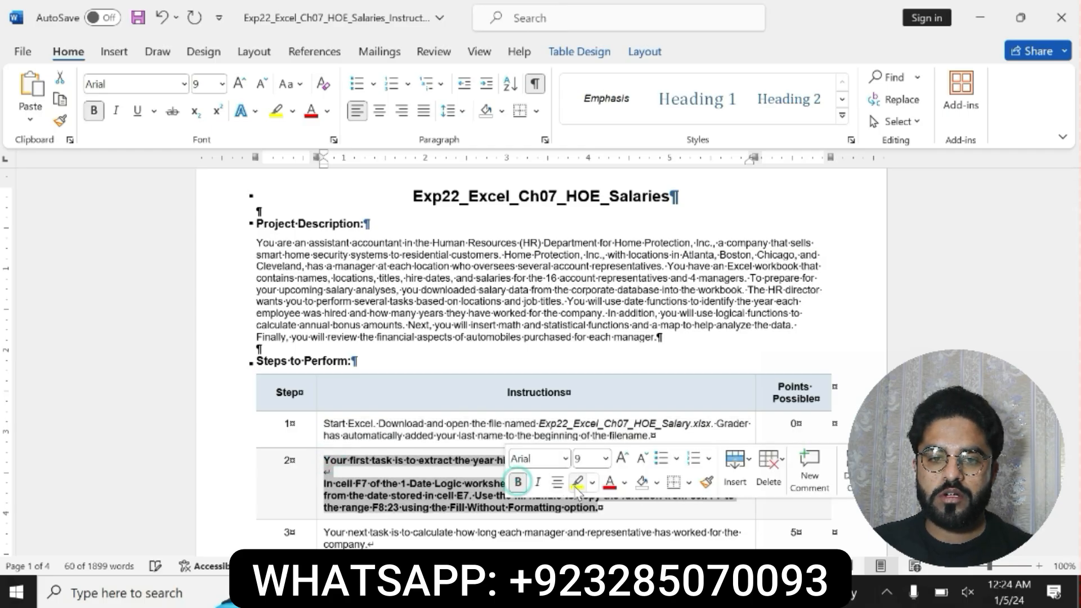
click(575, 483)
drag(324, 461, 731, 498)
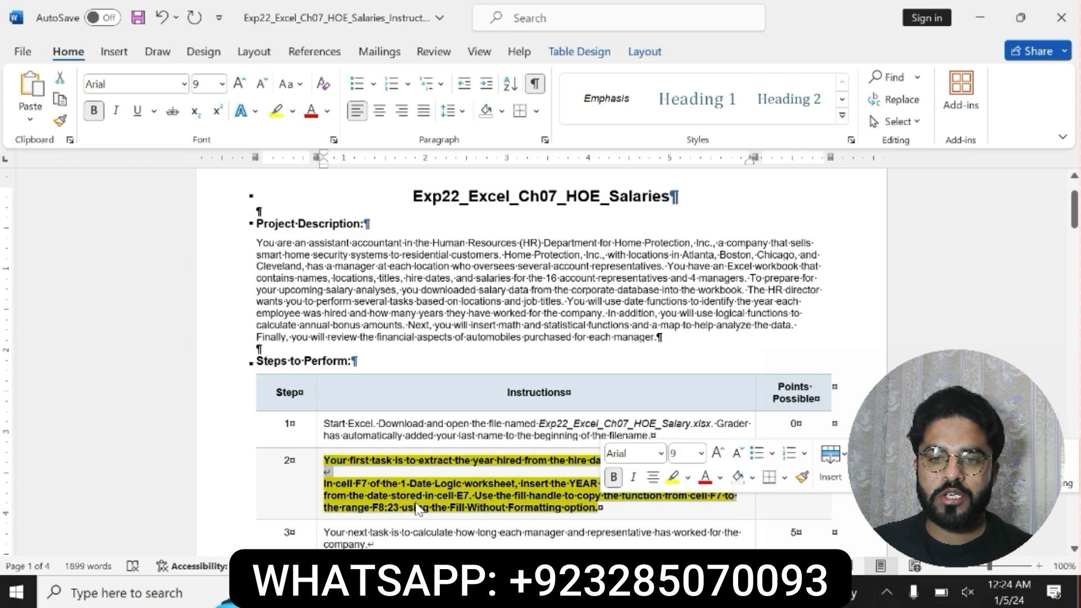
click(327, 485)
drag(325, 483, 396, 484)
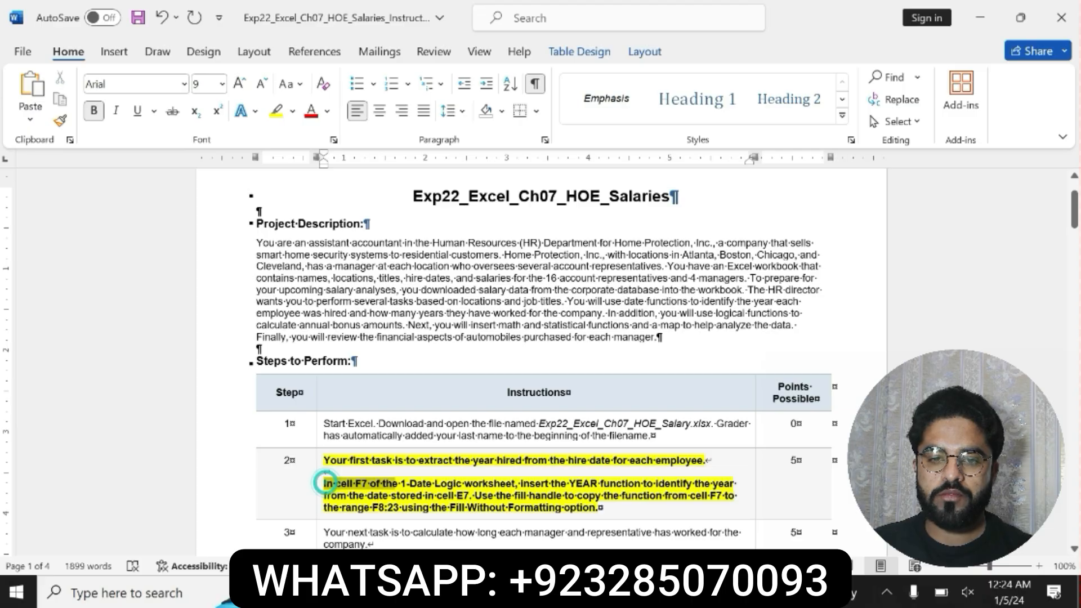
drag(324, 483, 597, 508)
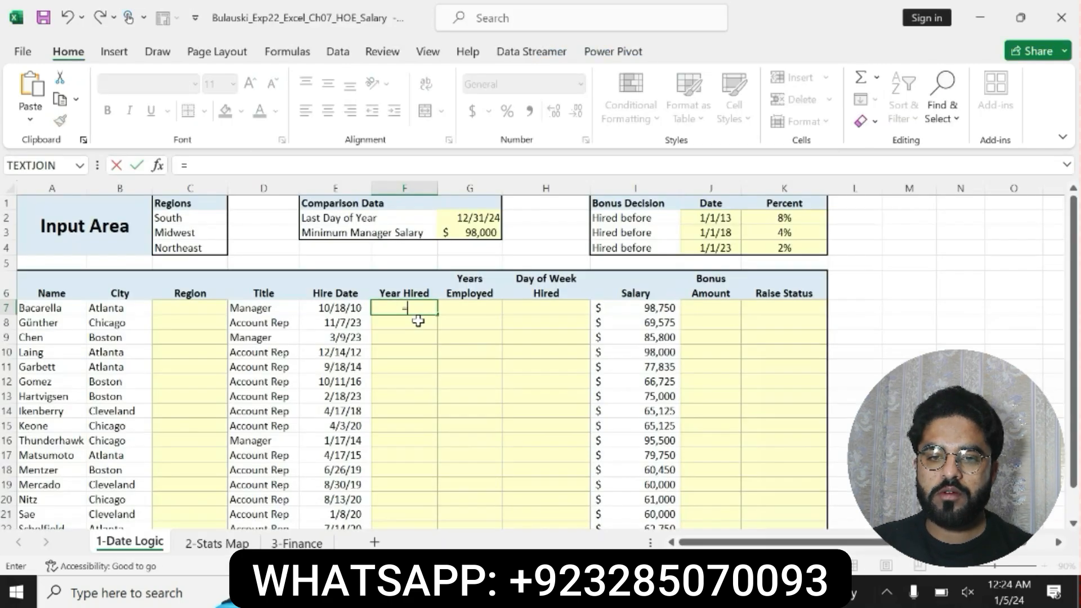
Switch to the Excel workbook, complete the formula =YEAR(E7) in cell F7 and reselect that cell
key(alt+Tab)
text(=)
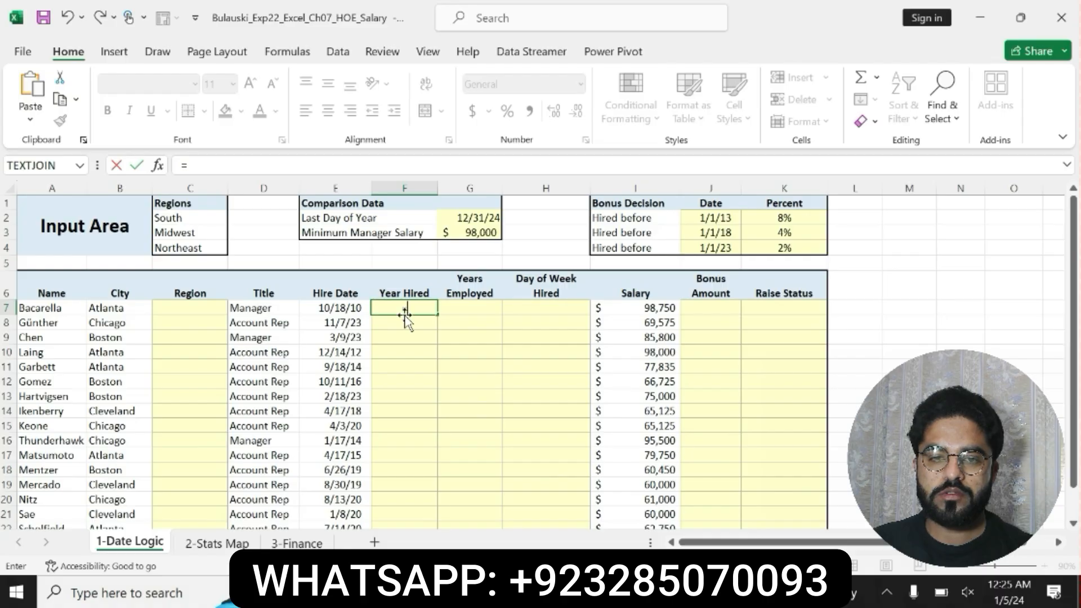
text(YE)
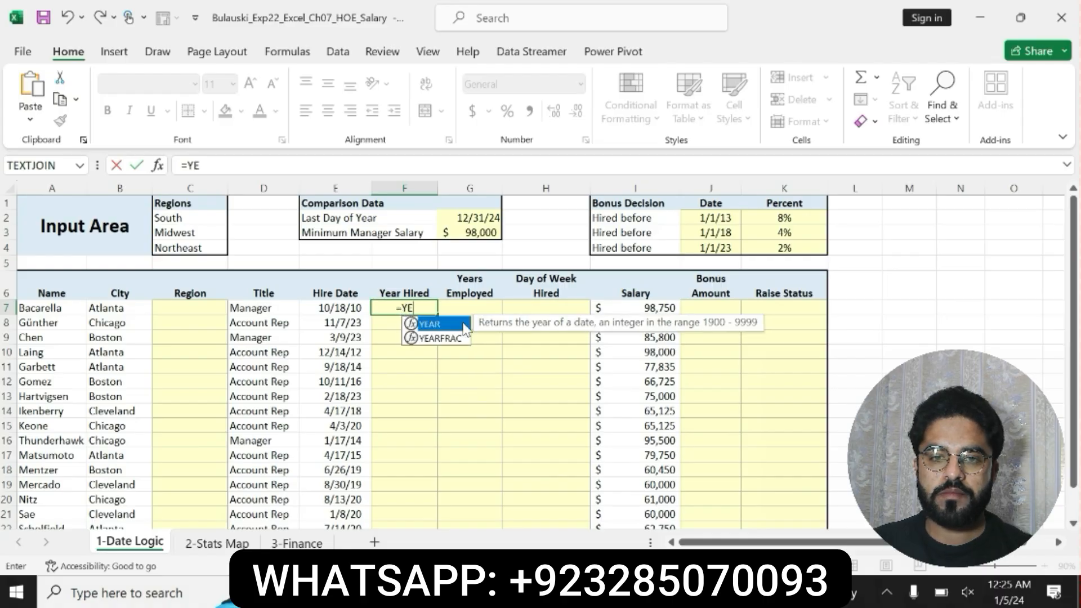
key(Tab)
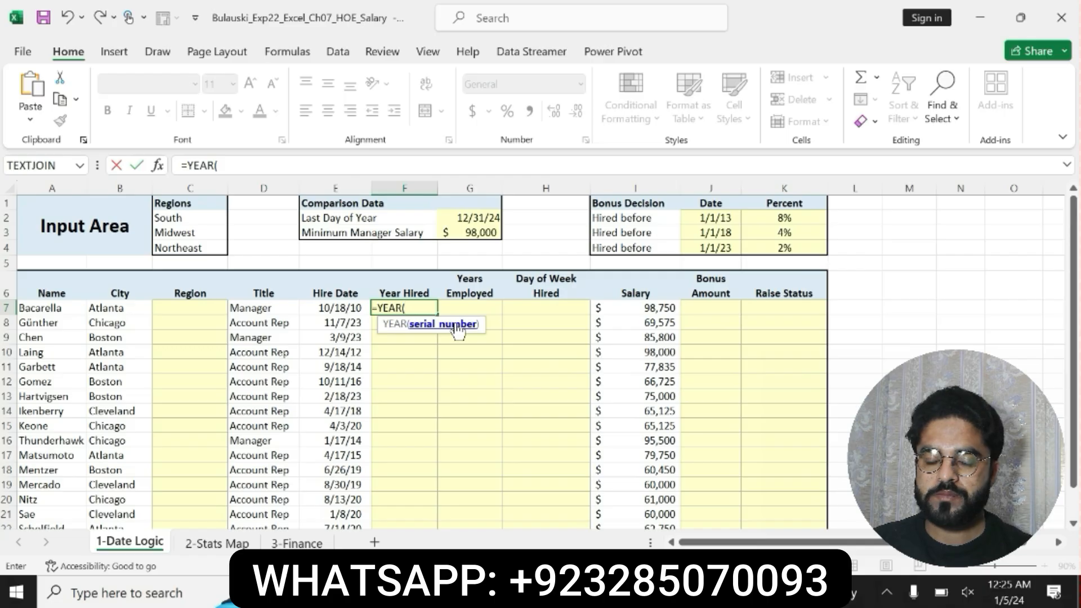
text(E7)
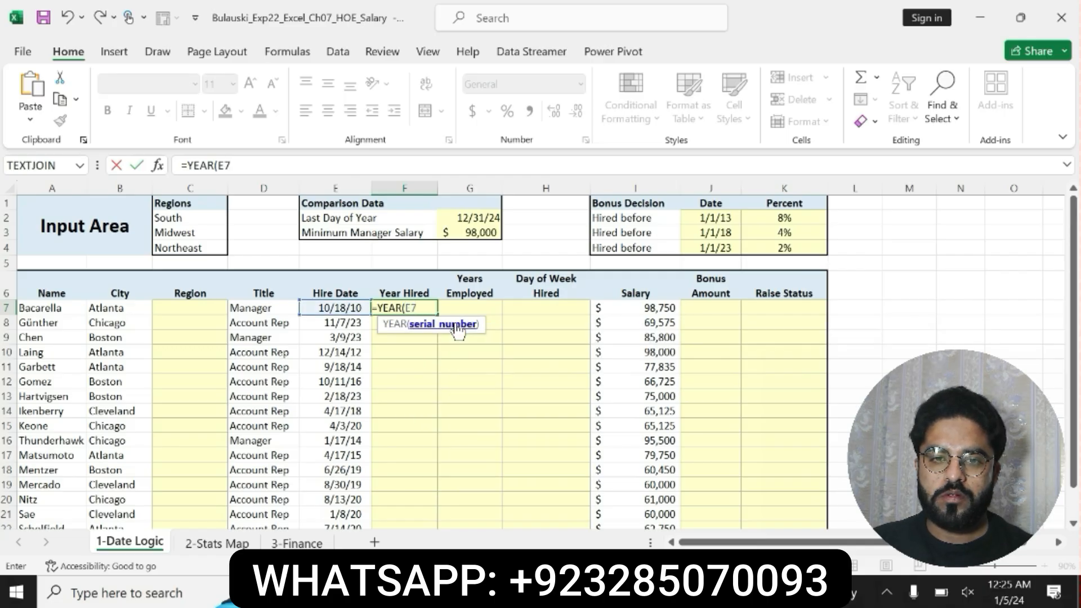
text())
key(Return)
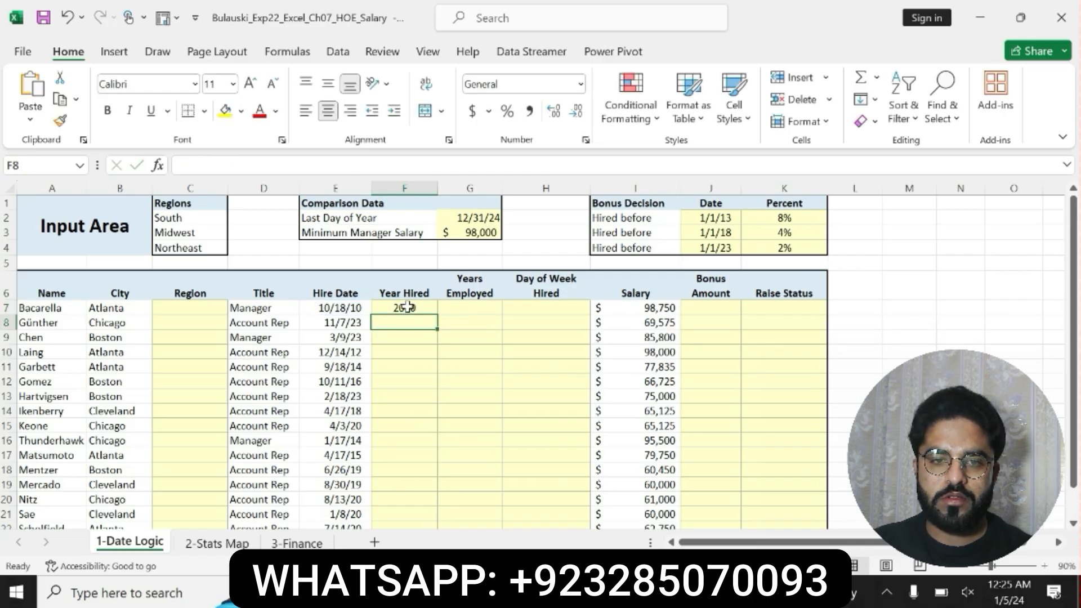
click(409, 307)
Return to the Word instructions and review the step 2 sentence on copying the function to F8:23 with Fill Without Formatting
key(alt+Tab)
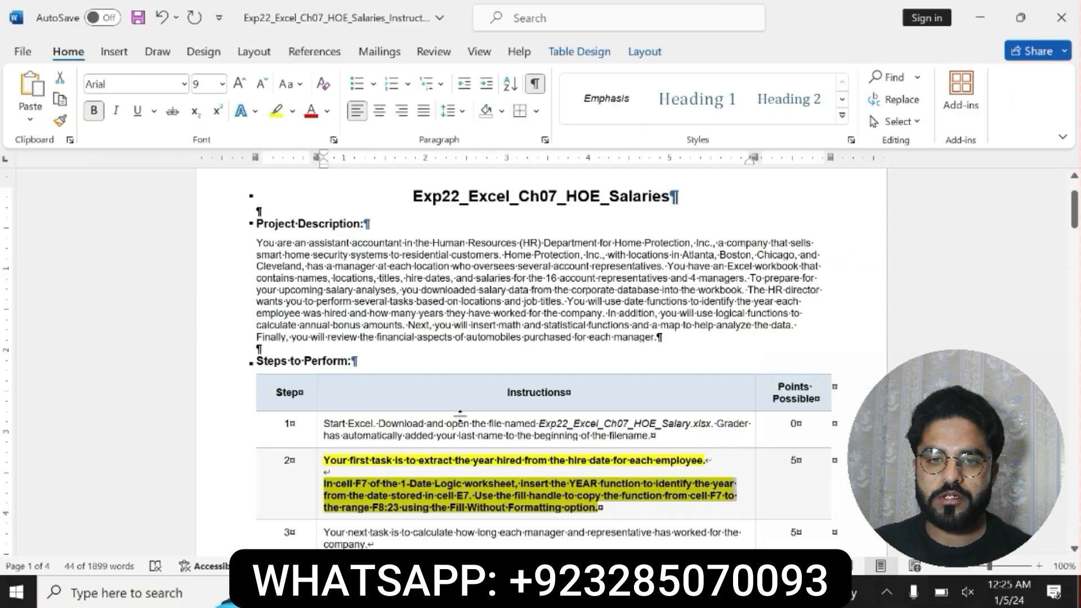
click(485, 494)
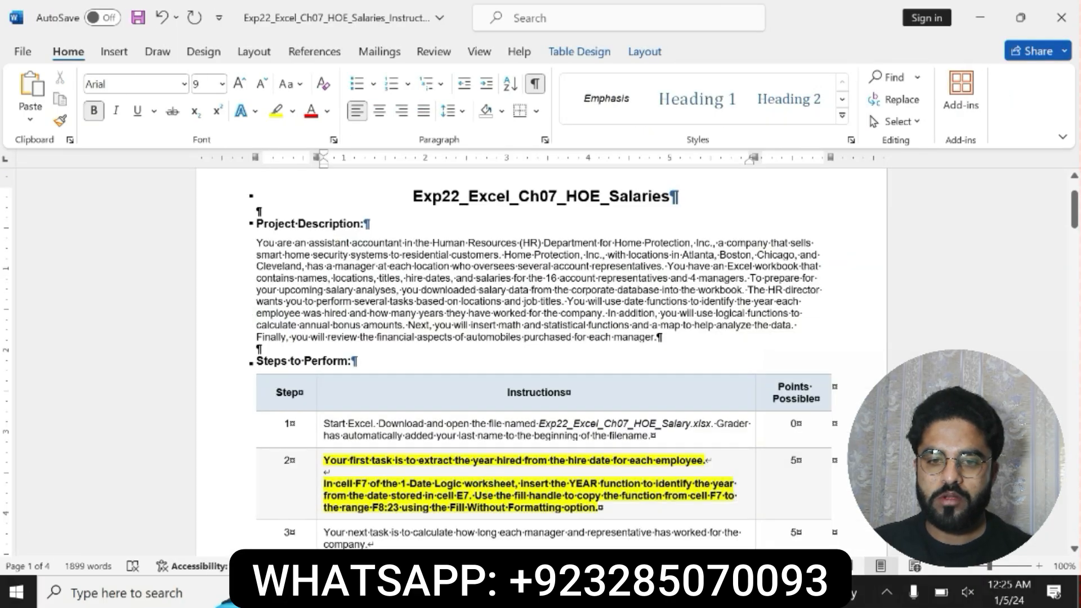
drag(475, 494, 602, 507)
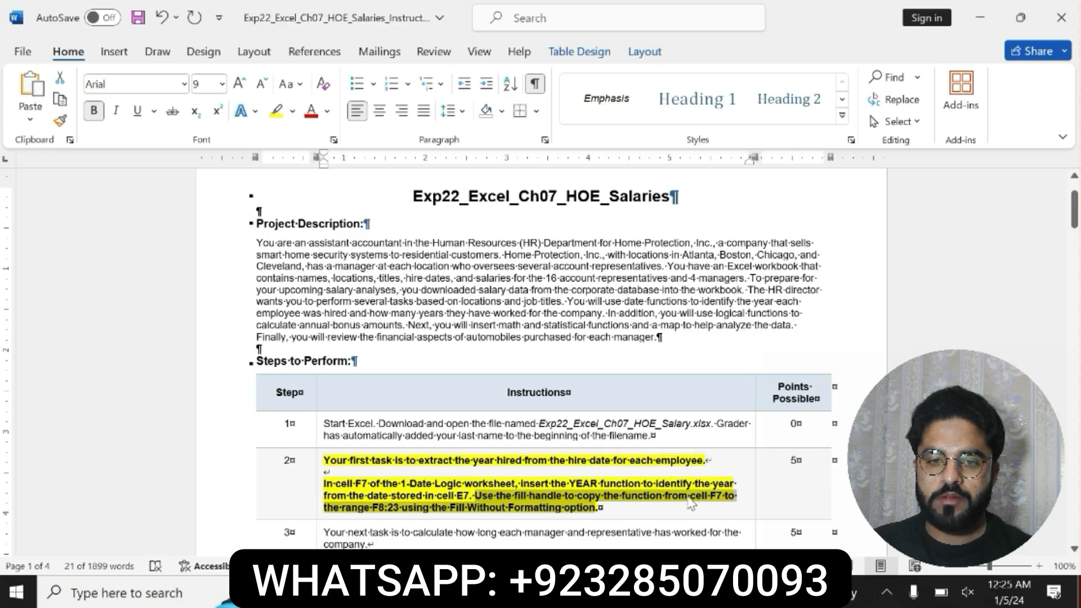
scroll(3, 202, down, 3)
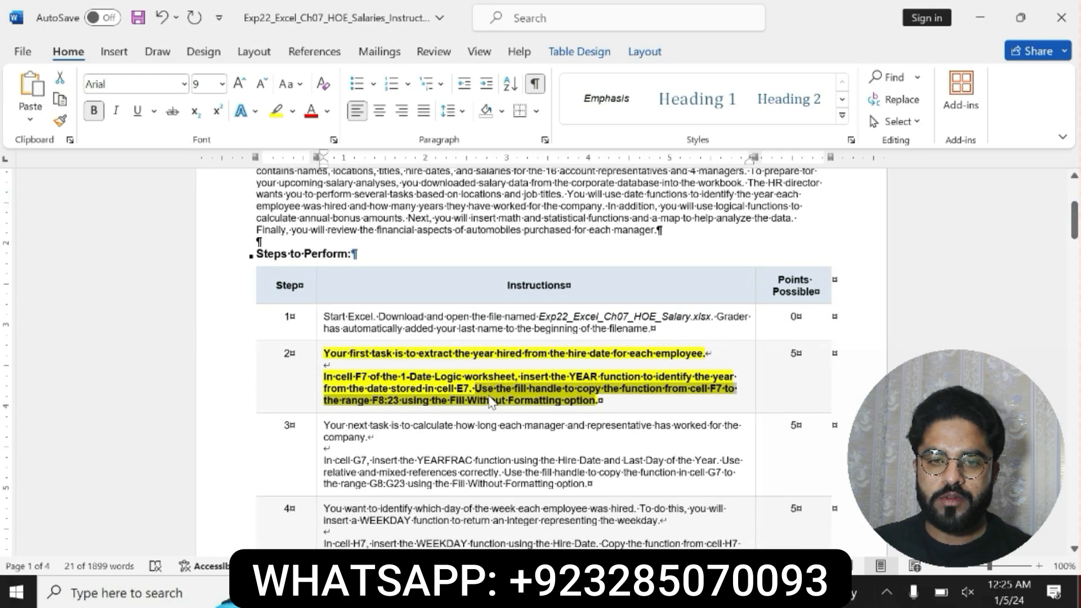
Reread the step 2 fill range, switch to the Excel workbook and copy the YEAR formula from F7 down to F23
click(414, 398)
click(375, 400)
drag(373, 400, 595, 402)
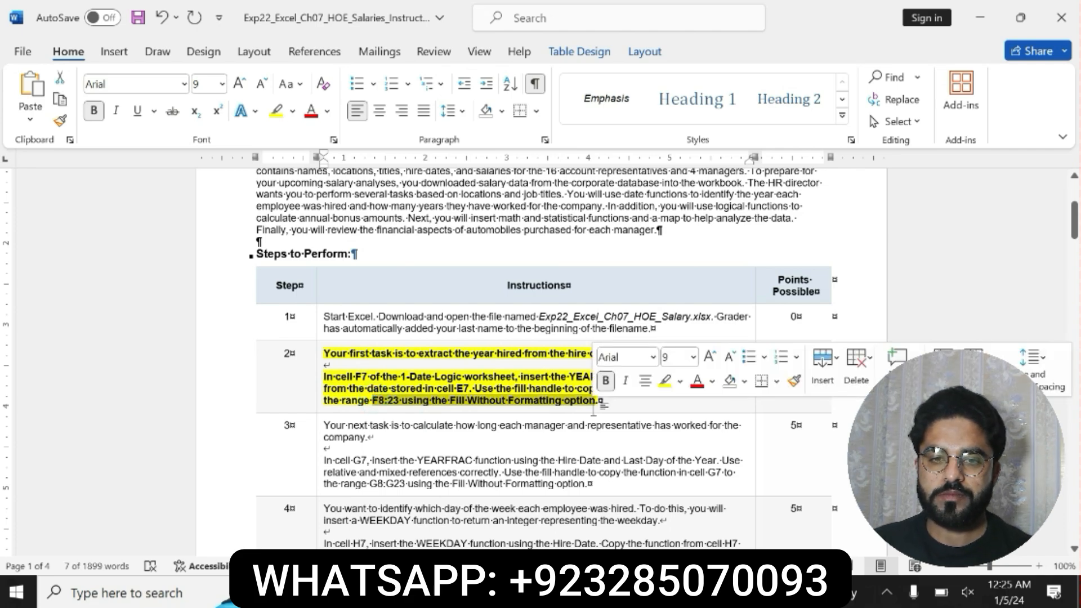
key(alt+Tab)
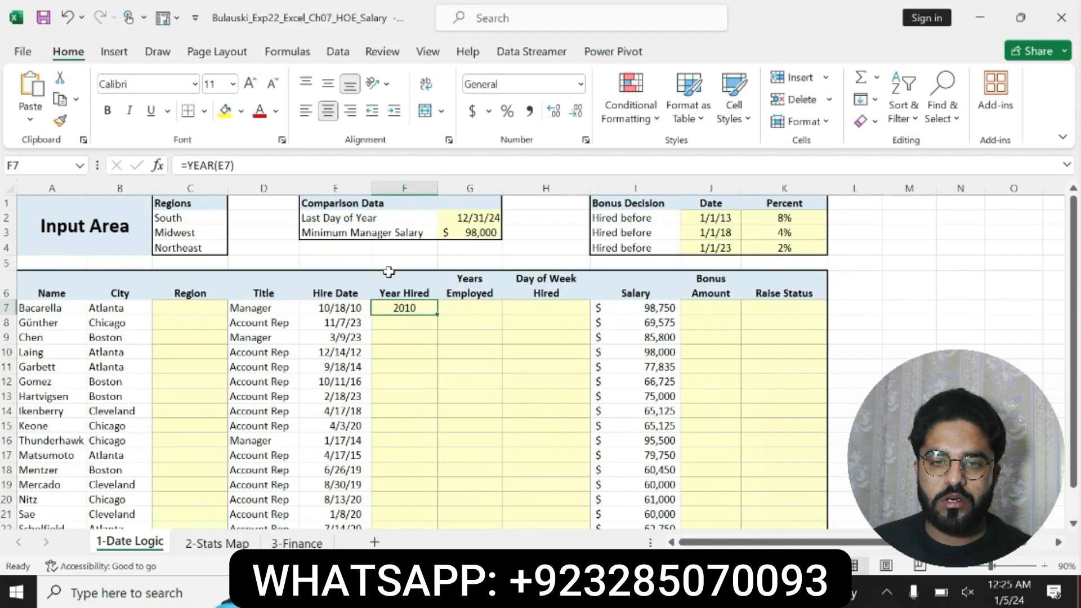
drag(436, 316, 411, 500)
Return to the Word instructions and undo the bold and highlighting on the step 2 text
key(alt+Tab)
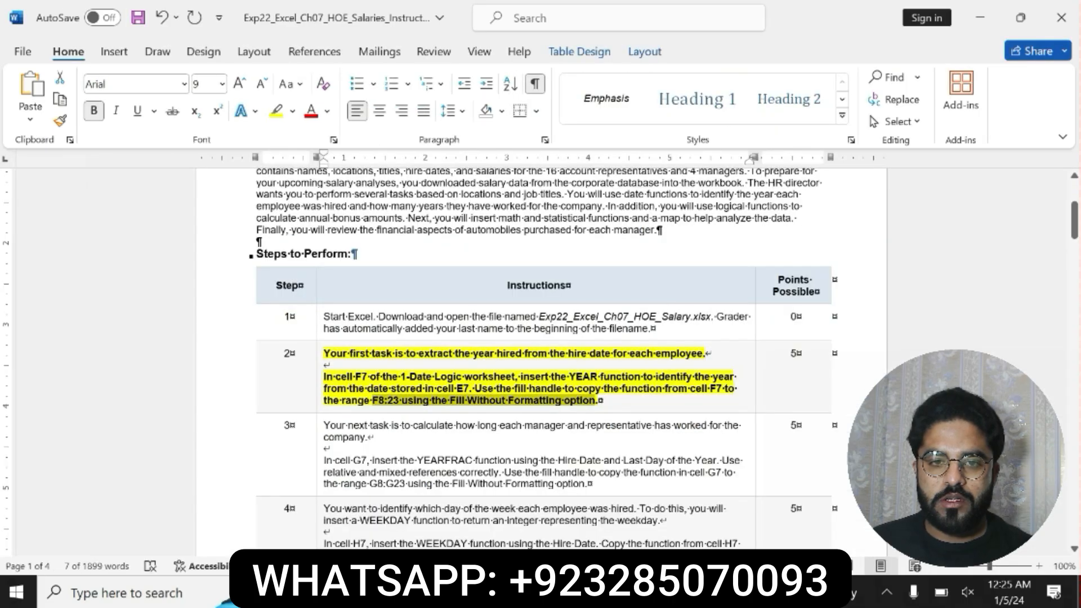
key(ctrl+z)
key(ctrl+z)
key(ctrl+z)
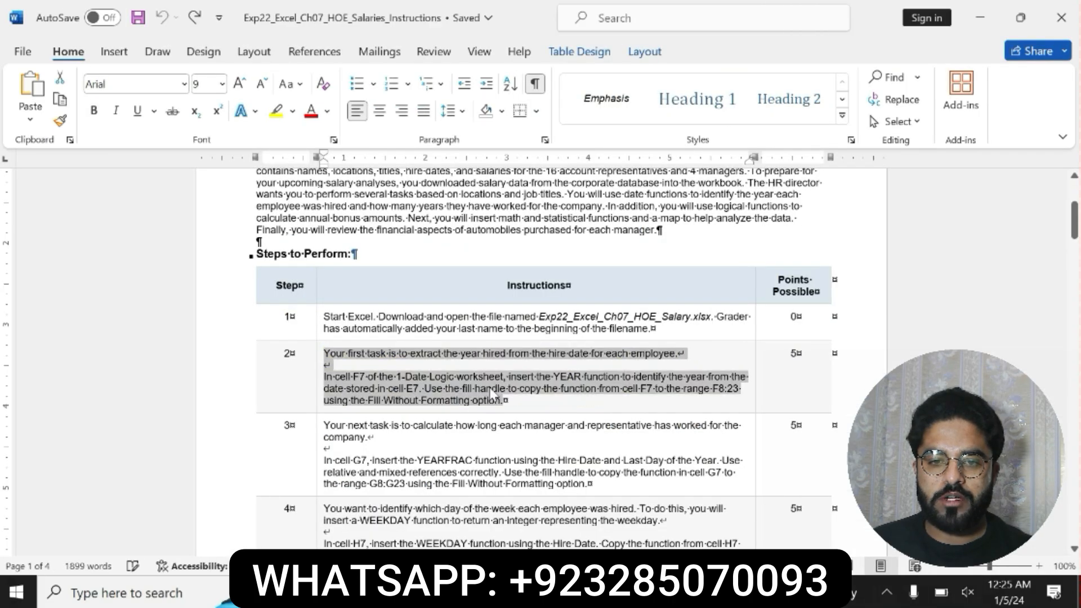
Make the step 3 instructions bold with yellow highlighting
drag(325, 425, 586, 490)
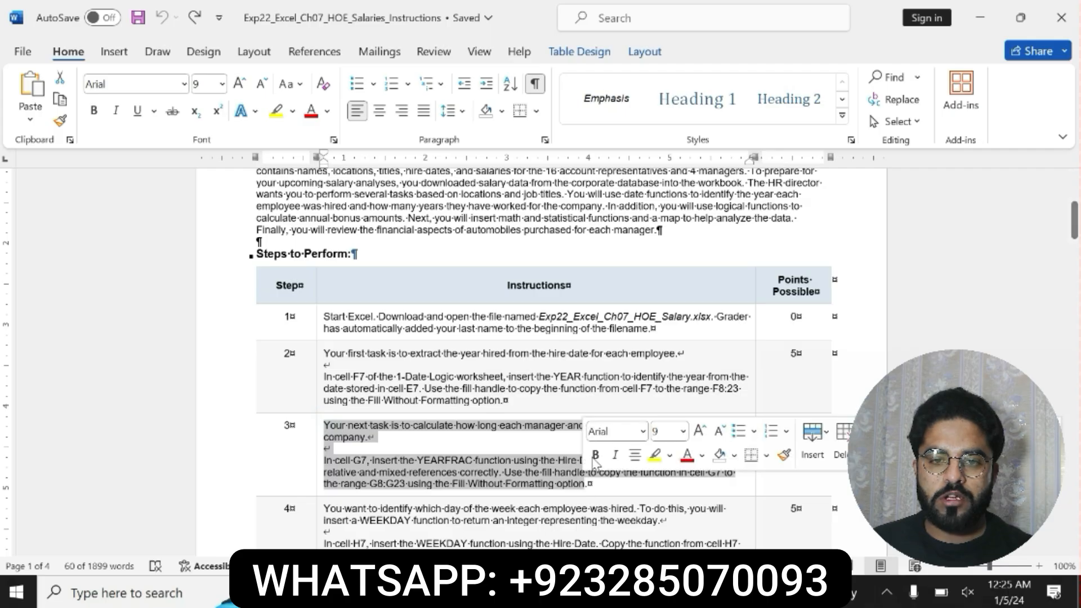
click(595, 454)
click(653, 455)
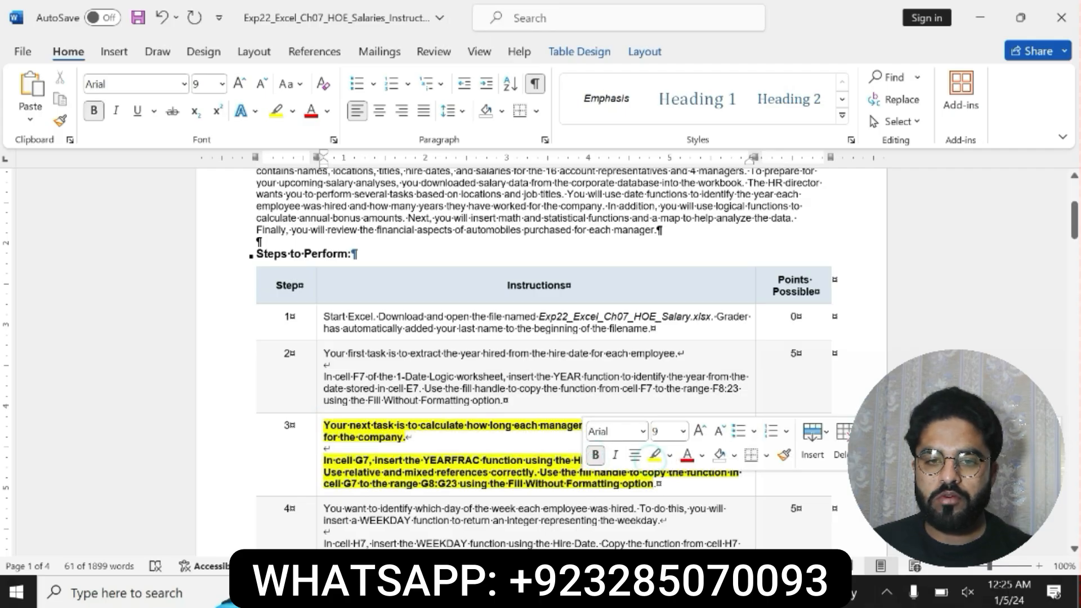
Read the step 3 task on inserting YEARFRAC in cell G7, checking it against the 1-Date Logic worksheet in Excel
drag(324, 460, 657, 483)
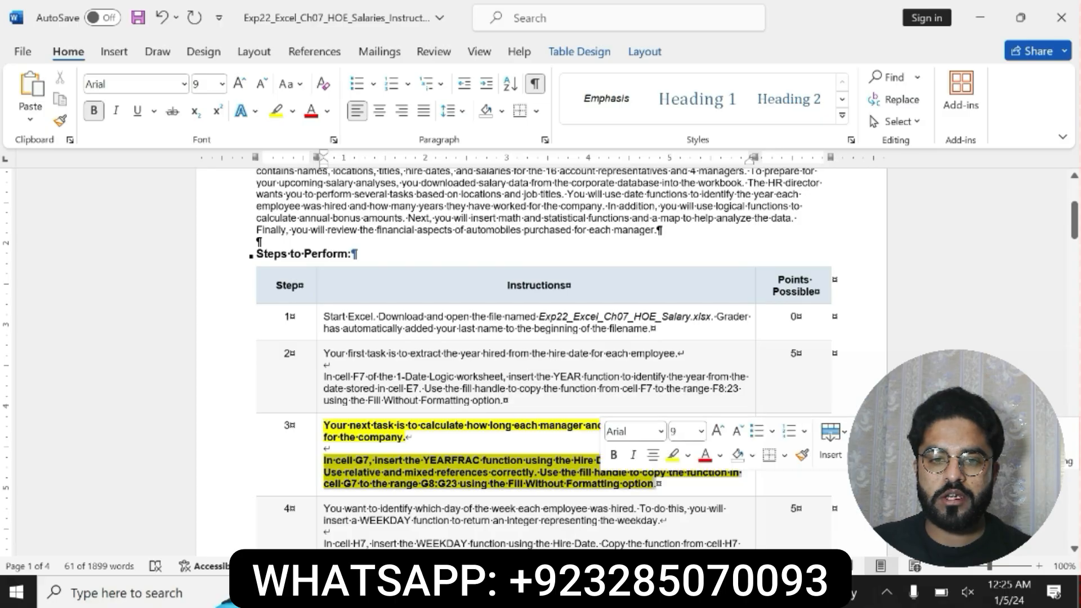
click(330, 461)
drag(324, 460, 737, 460)
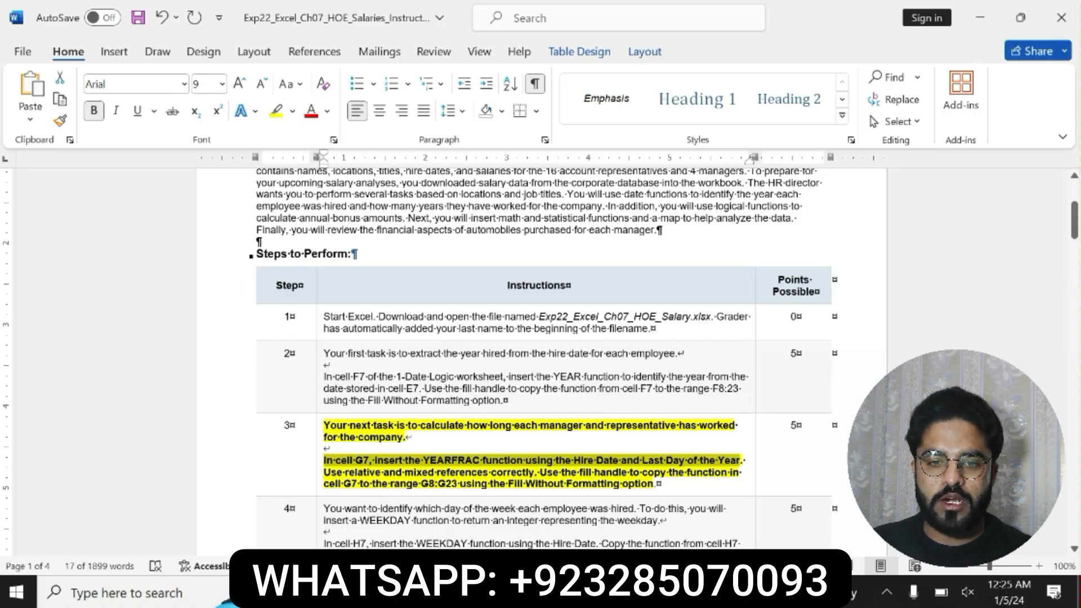
key(alt+Tab)
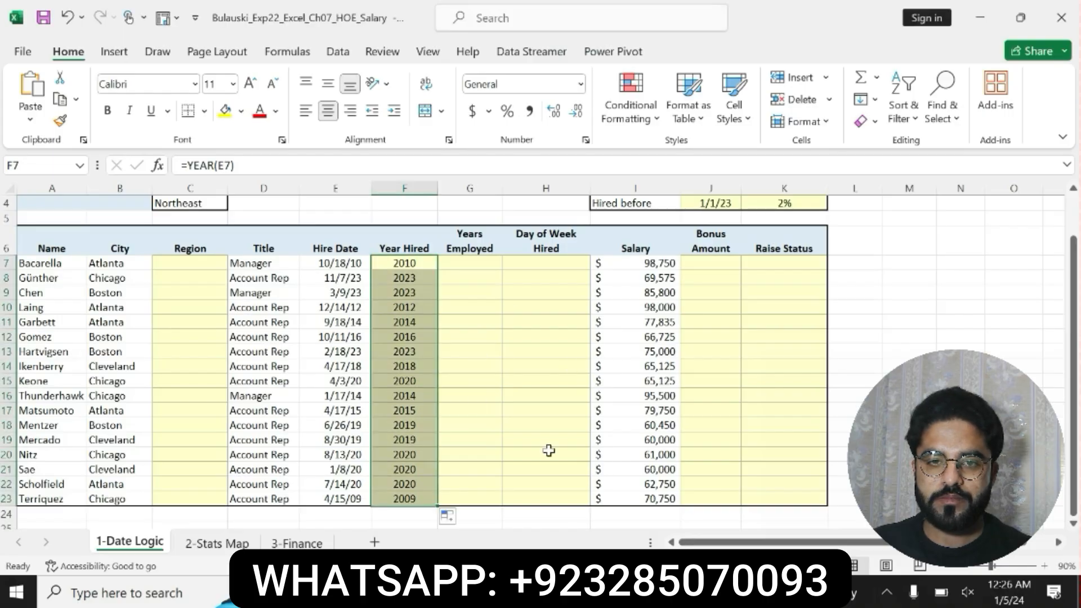
key(alt+Tab)
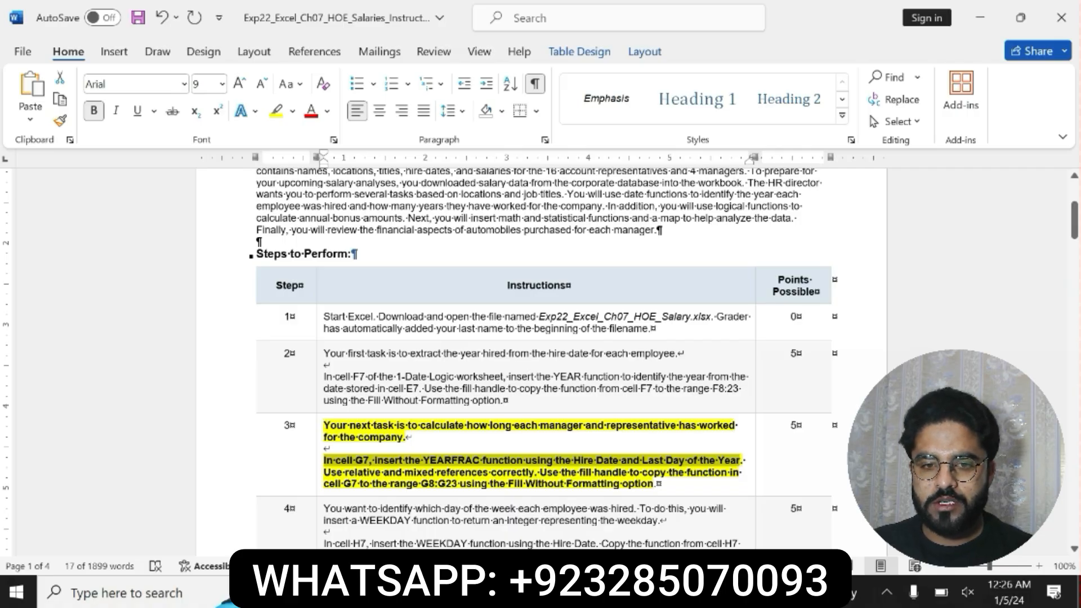
click(335, 465)
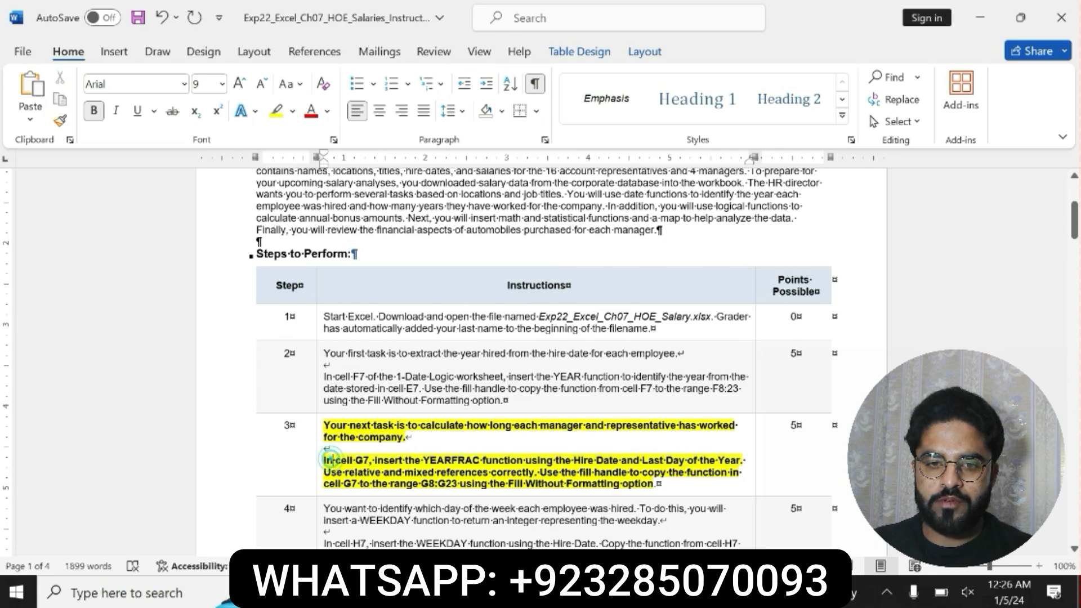
drag(322, 460, 743, 460)
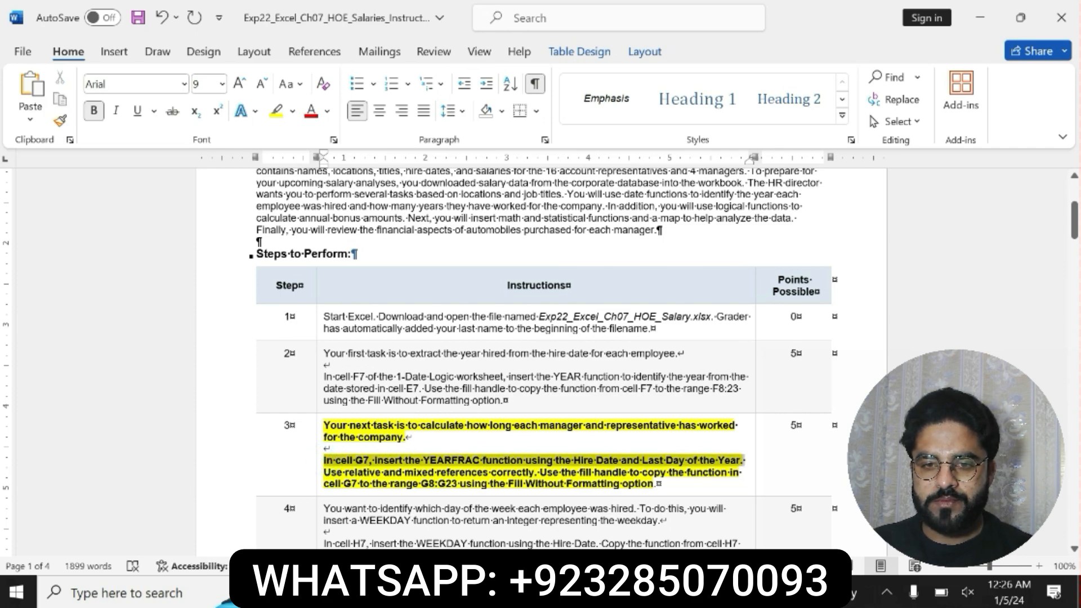
Switch to the Excel workbook, enter =YEARFRAC(E7,$G$2) in cell G7 and reselect that cell
key(alt+Tab)
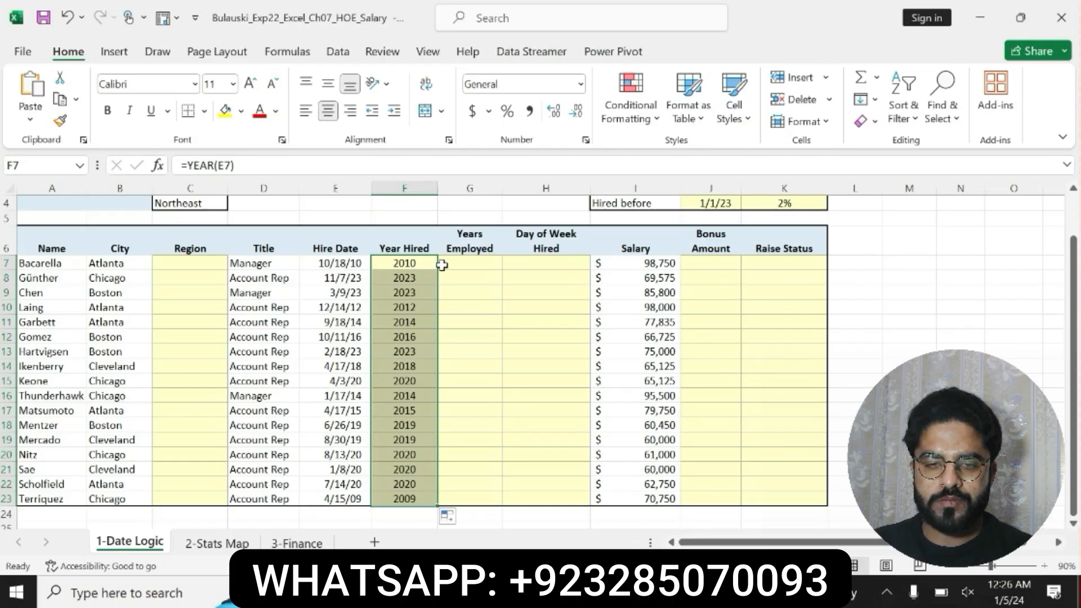
click(454, 271)
text(=)
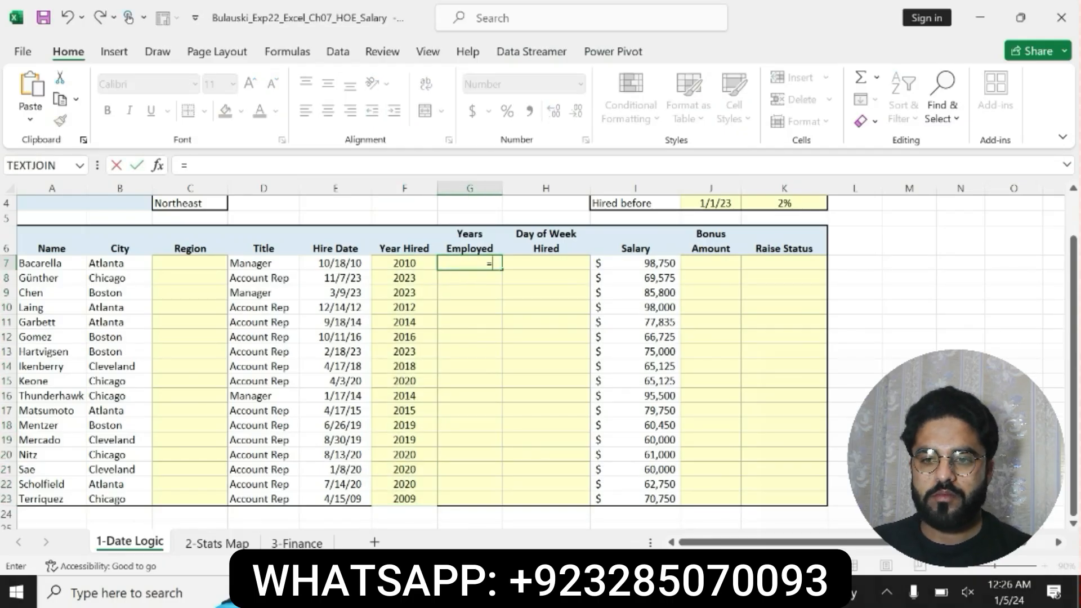
text(YEA)
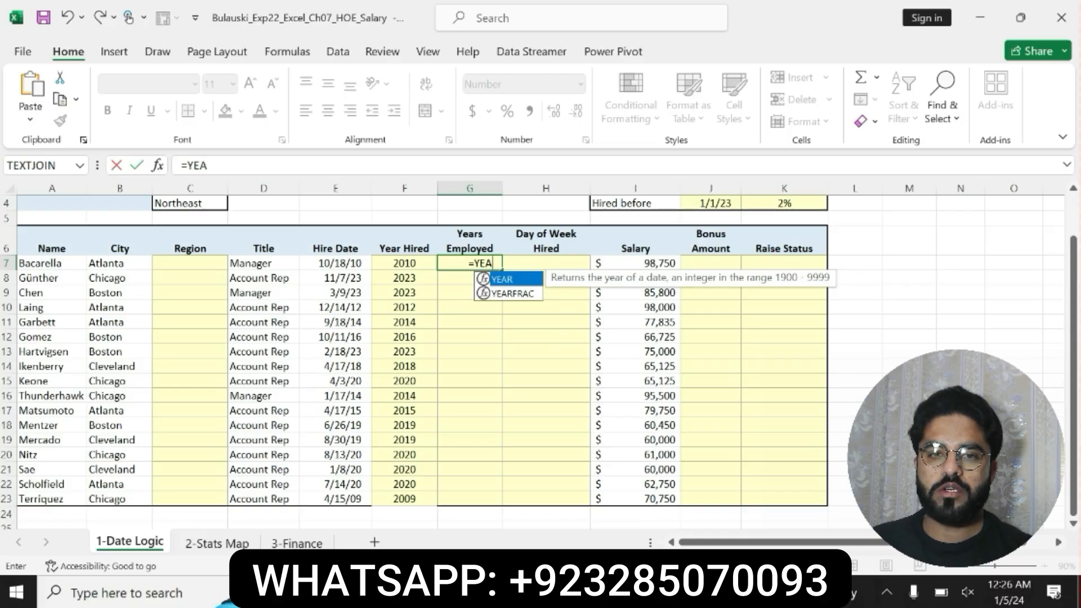
double_click(527, 294)
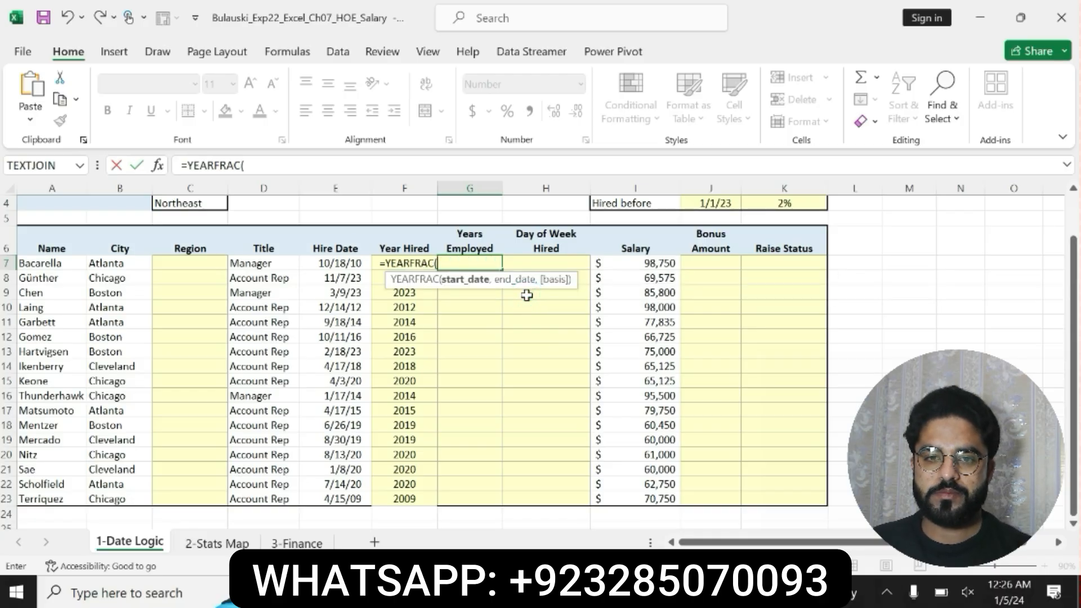
click(337, 263)
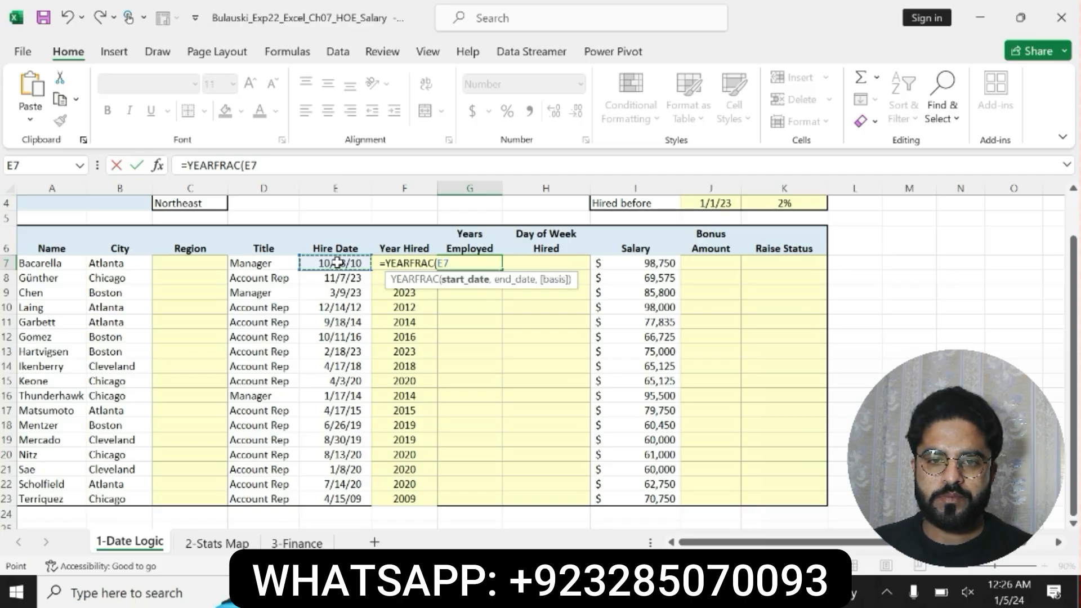
text(,G2)
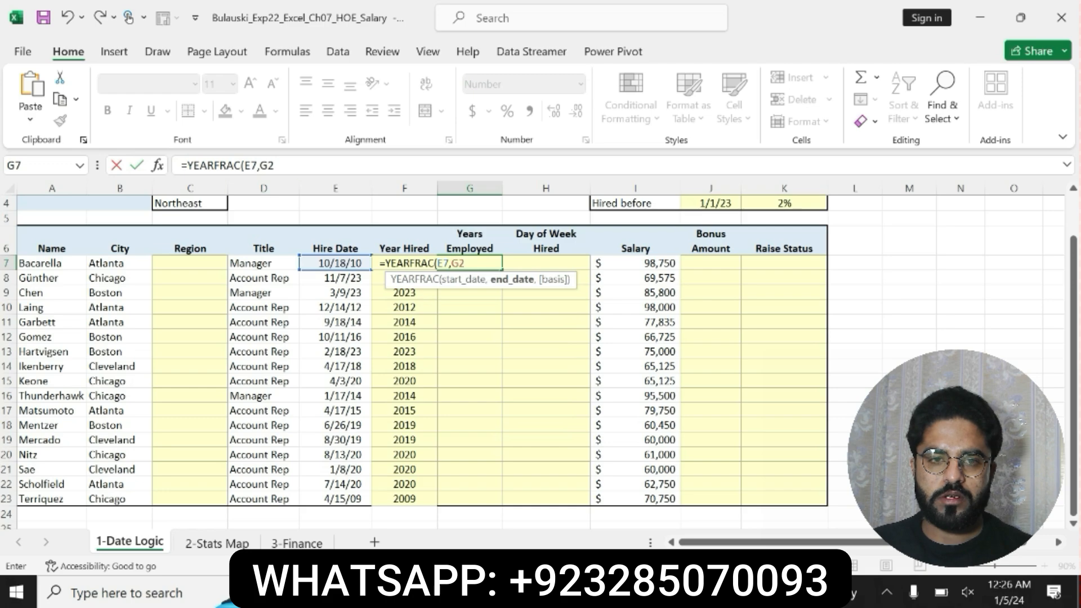
click(260, 165)
key(F4)
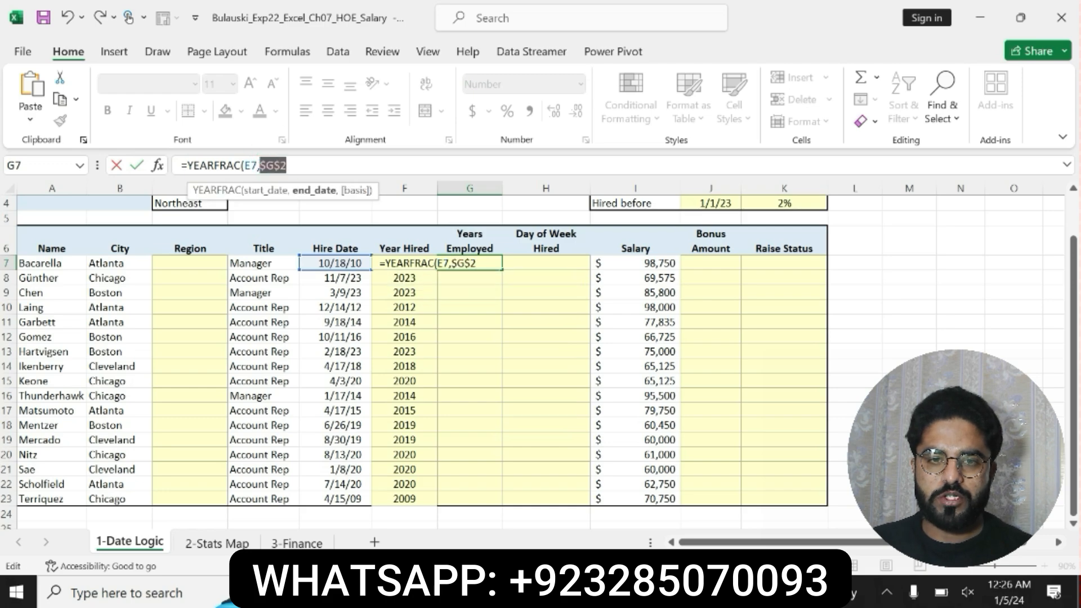
key(Right)
text())
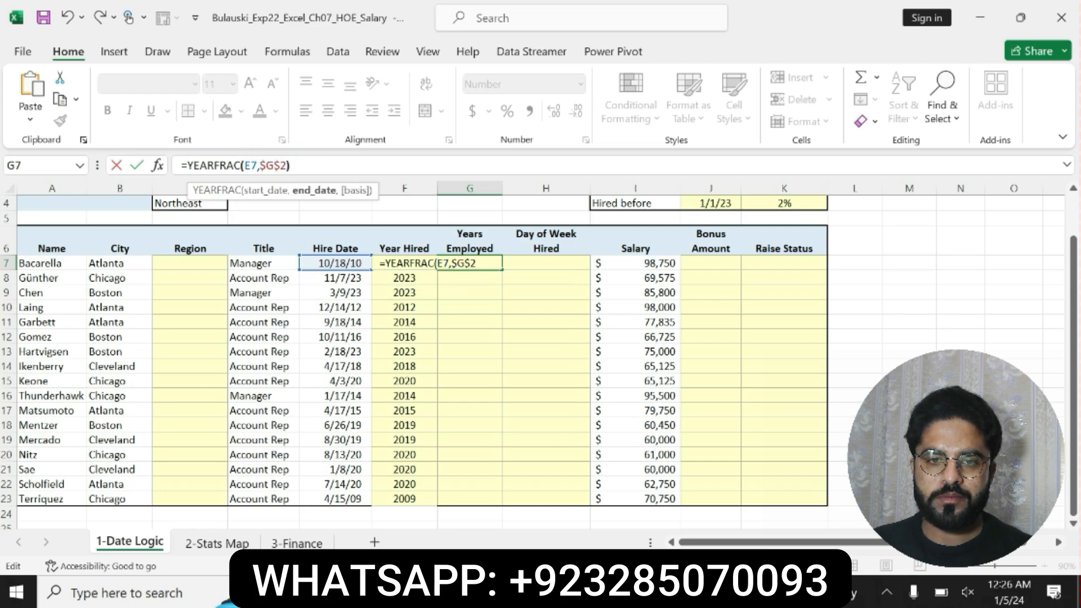
key(Return)
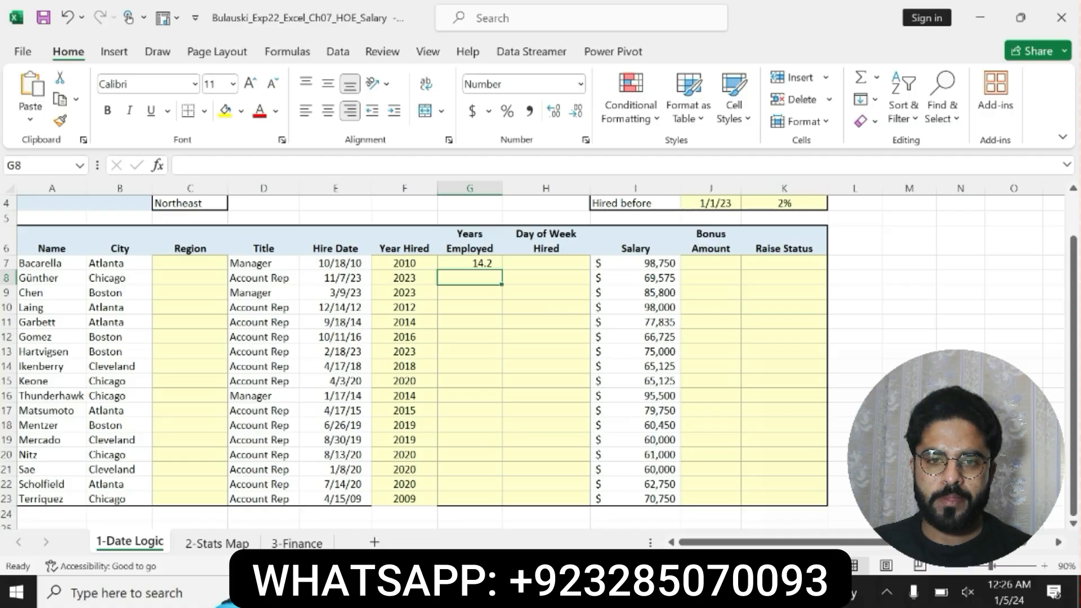
click(470, 264)
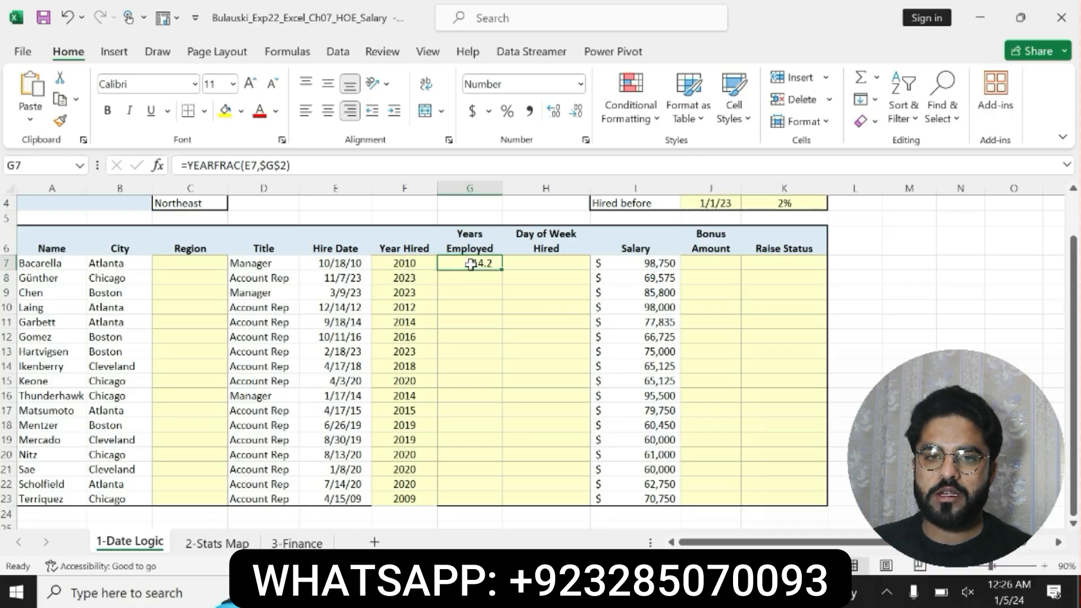
Check the fill range in the Word instructions, return to Excel and copy the YEARFRAC formula from G7 to G8:G23
key(alt+Tab)
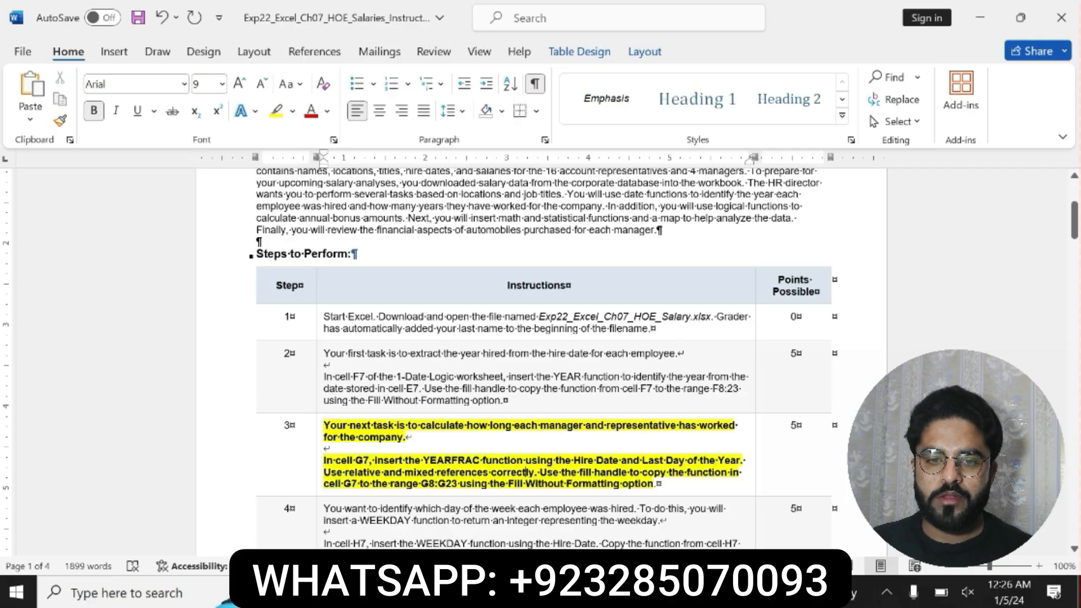
drag(324, 483, 643, 495)
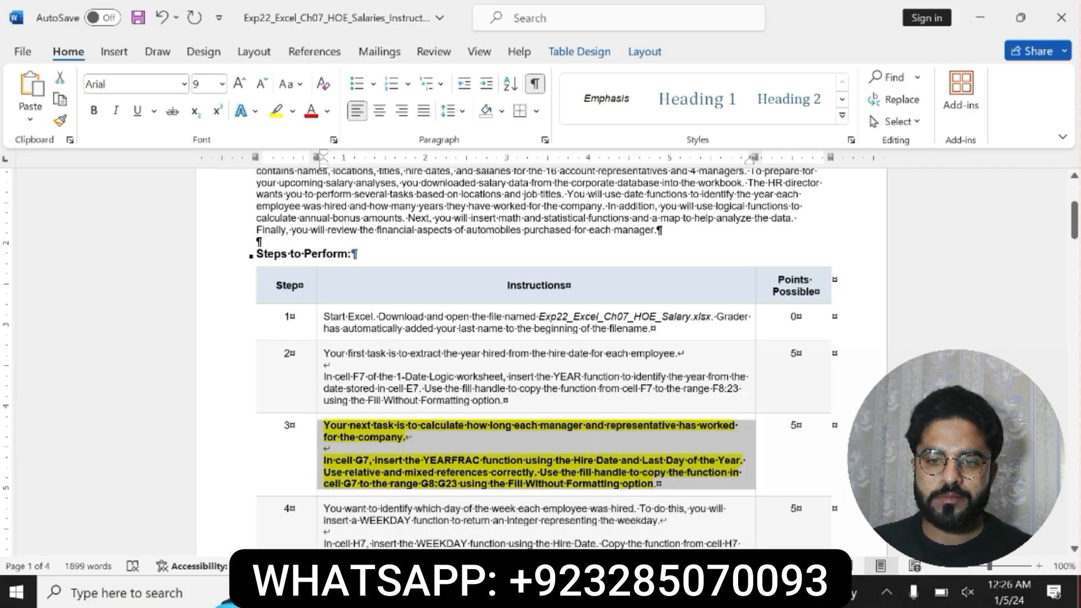
key(alt+Tab)
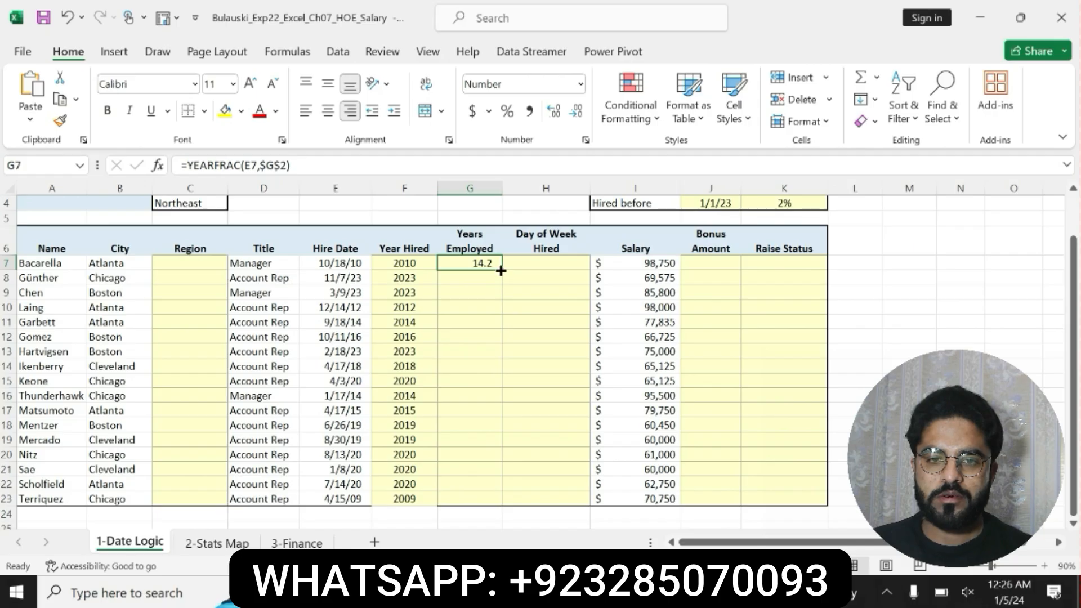
drag(501, 267, 490, 504)
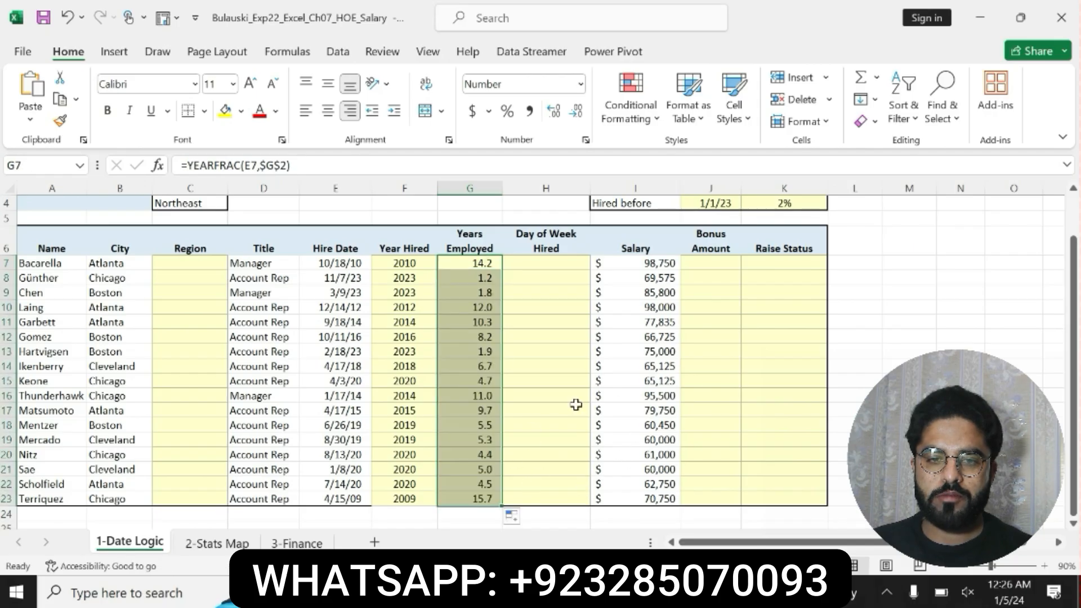
In the Word instructions, undo the formatting on step 3 and make the step 4 text bold with yellow highlighting
key(alt+Tab)
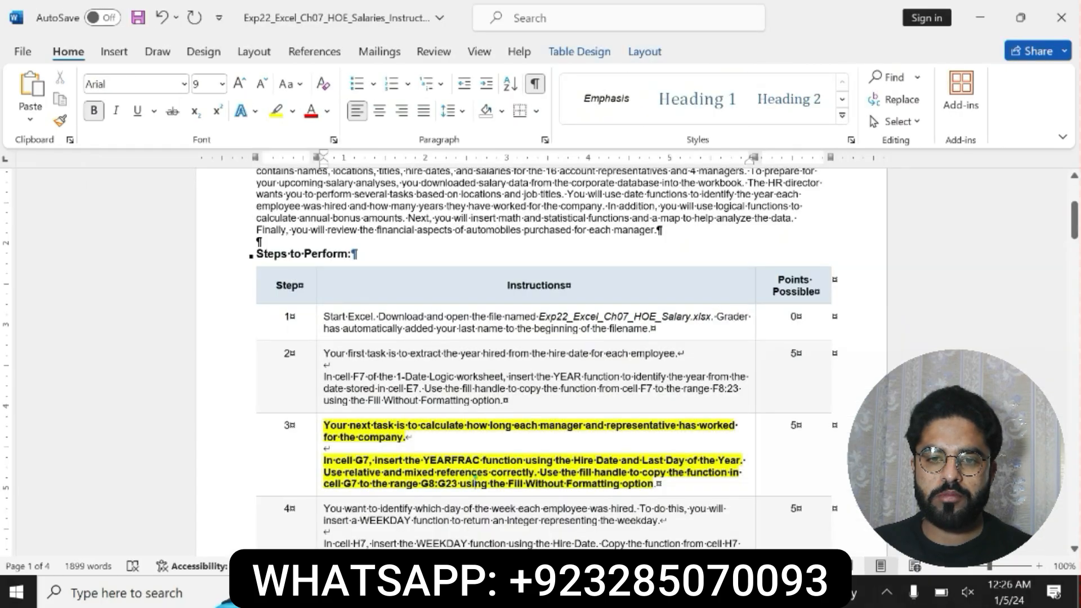
key(ctrl+b)
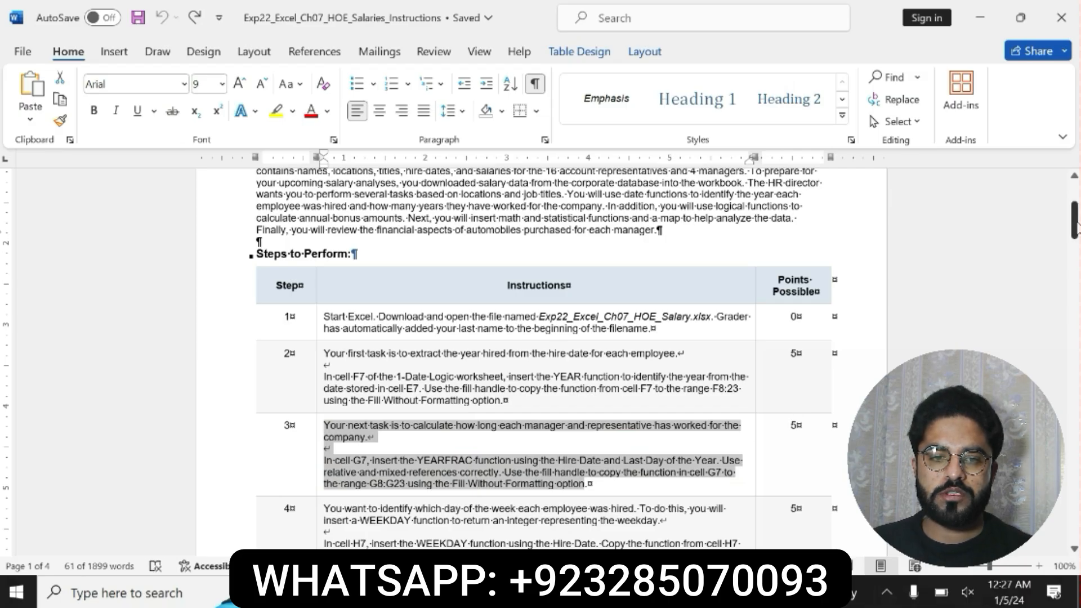
drag(1073, 219, 1074, 235)
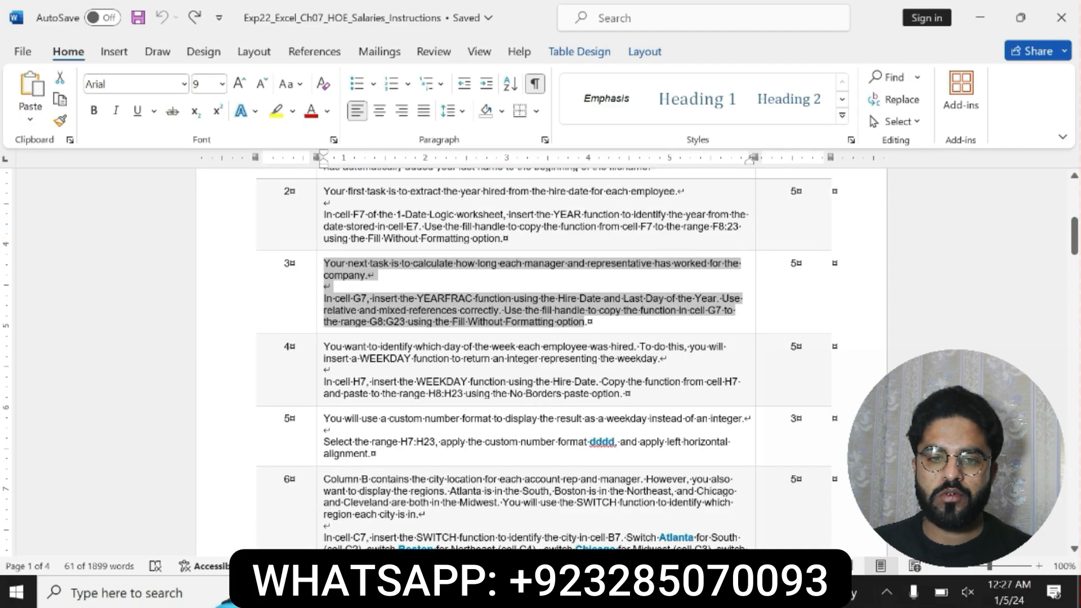
drag(324, 346, 622, 400)
click(613, 364)
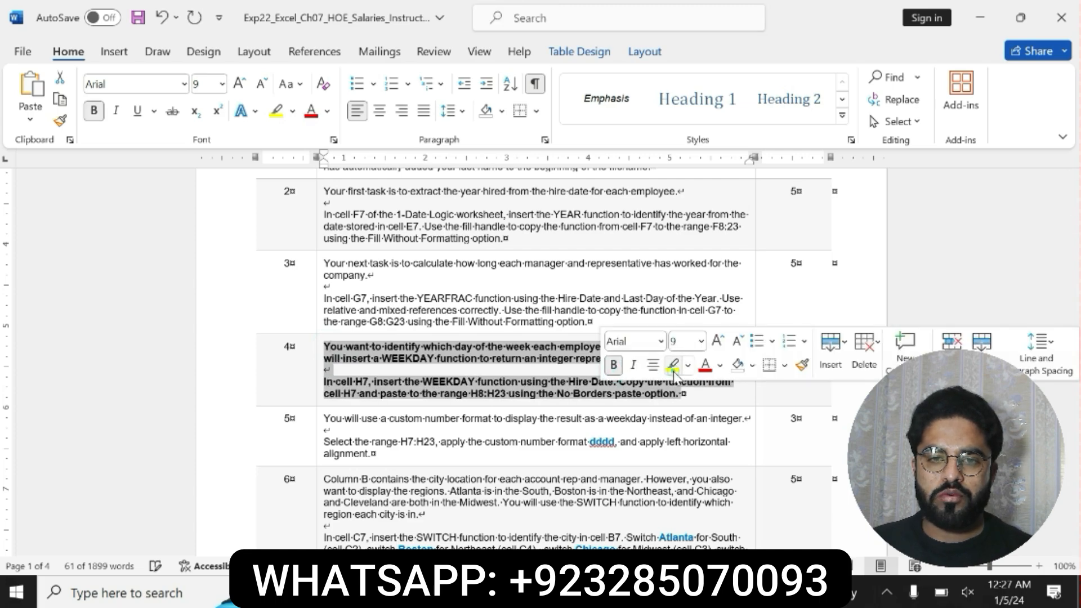
click(673, 364)
Review the step 4 sentences on WEEKDAY in cell H7 and the No Borders paste to H8:H23, and return to Excel
drag(321, 382, 681, 394)
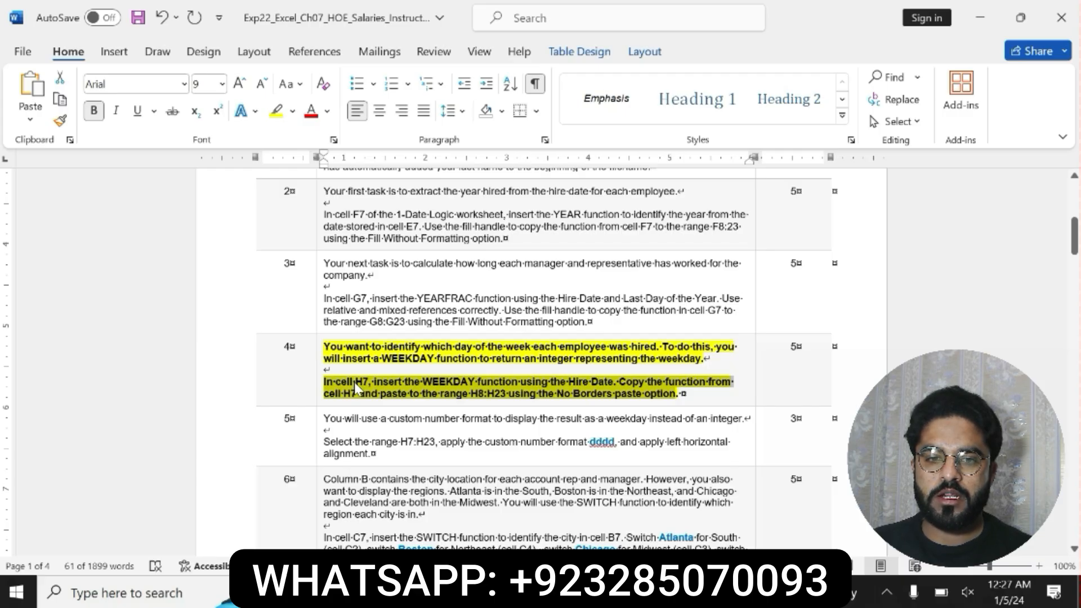
click(355, 387)
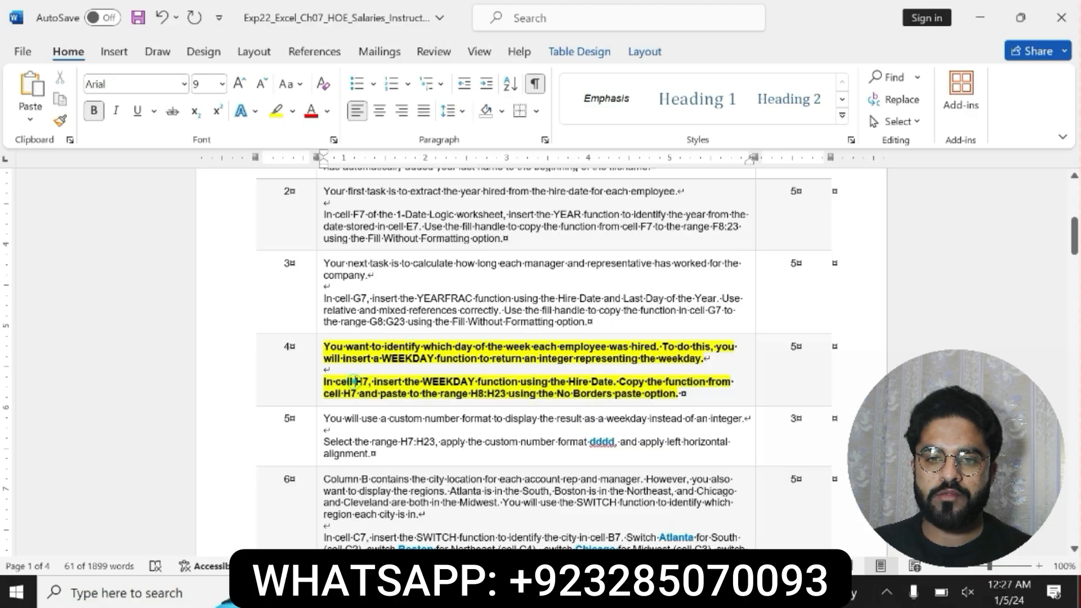
drag(325, 383, 613, 382)
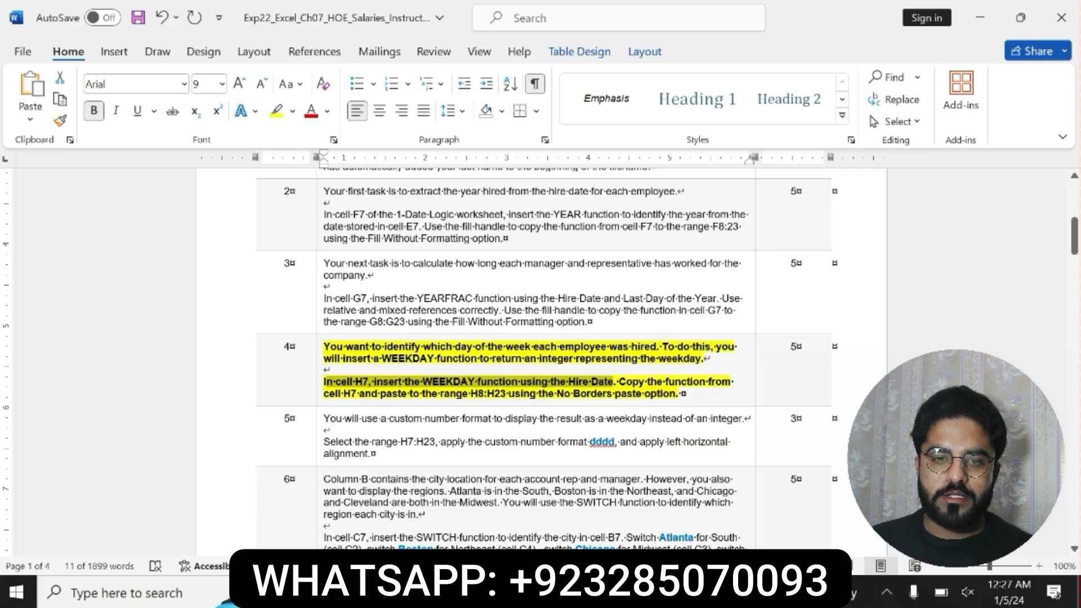
drag(618, 381, 680, 393)
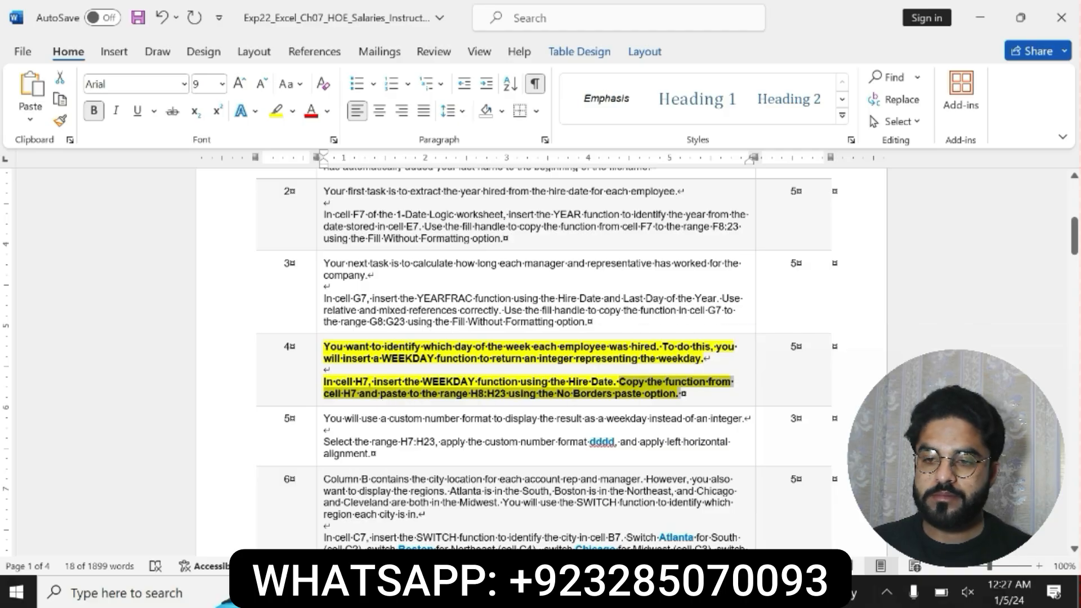
key(alt+Tab)
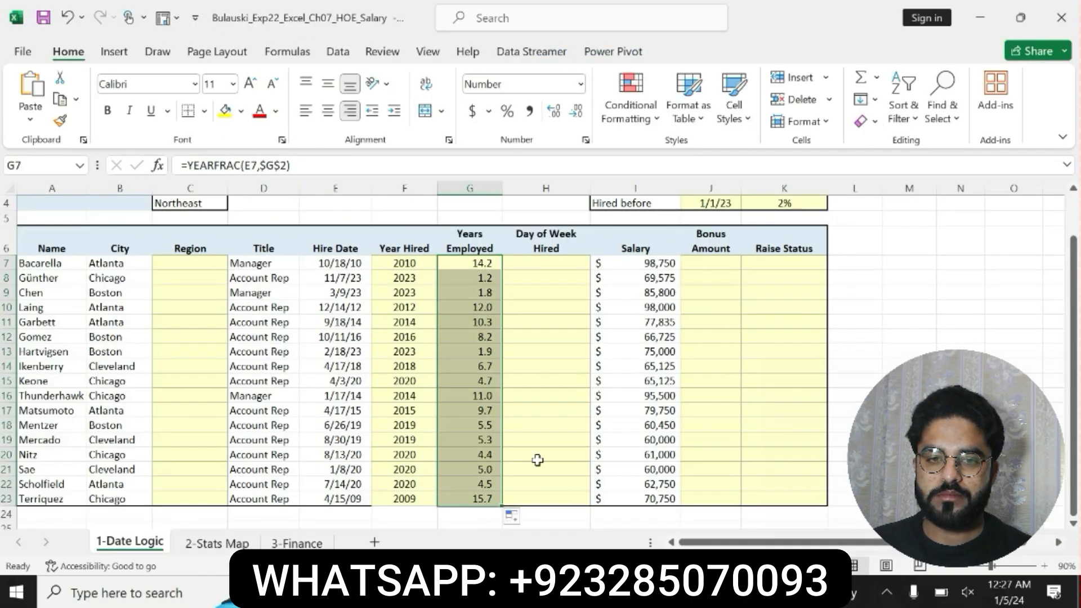
Enter =WEEKDAY(E7) in cell H7 and copy the formula down to H8:H23
click(550, 265)
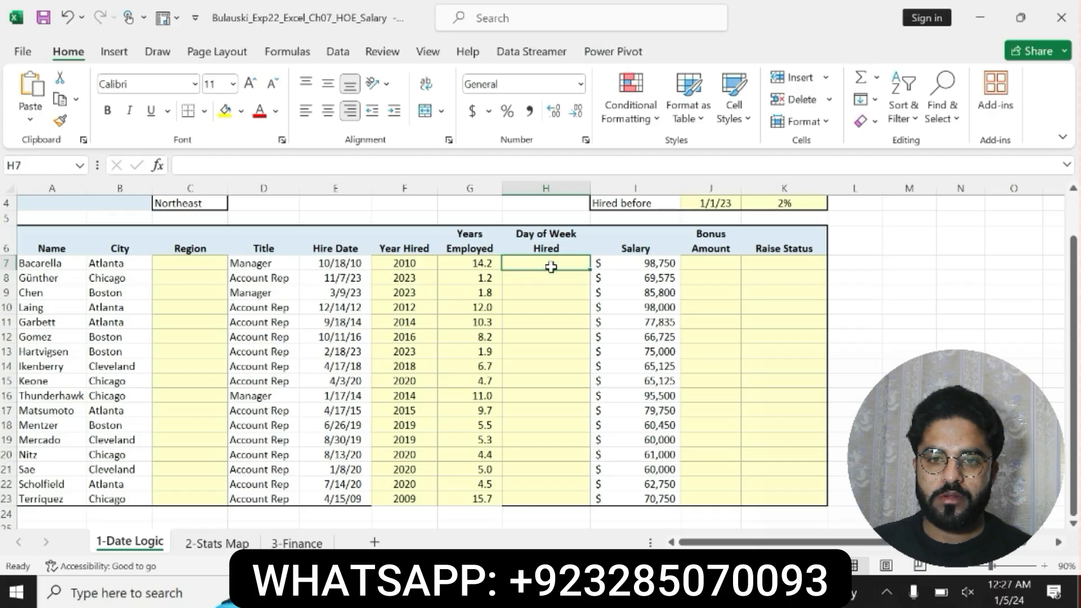
text(=)
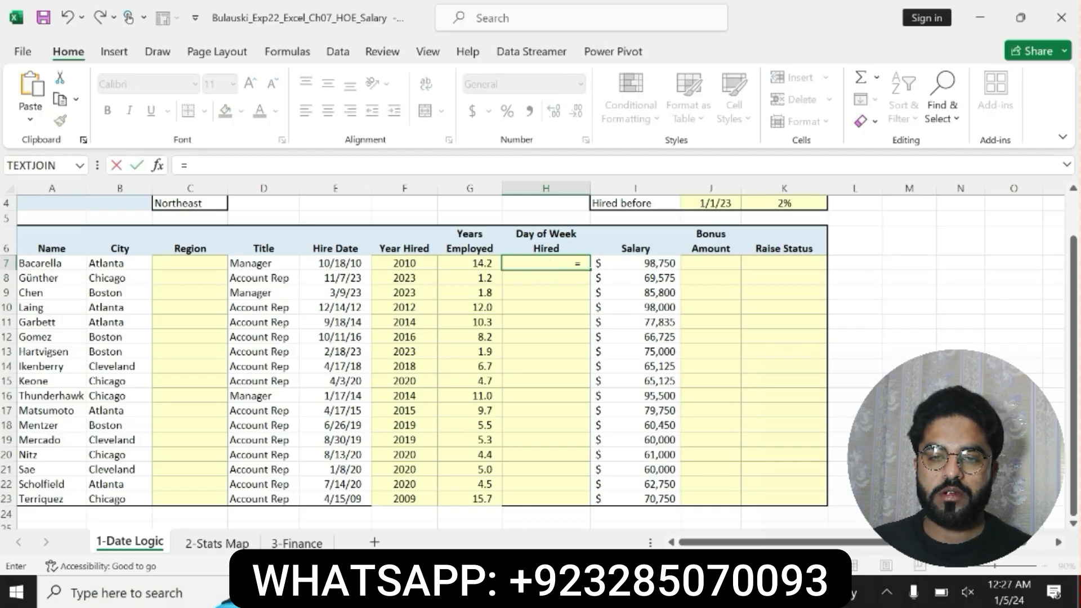
text(WE)
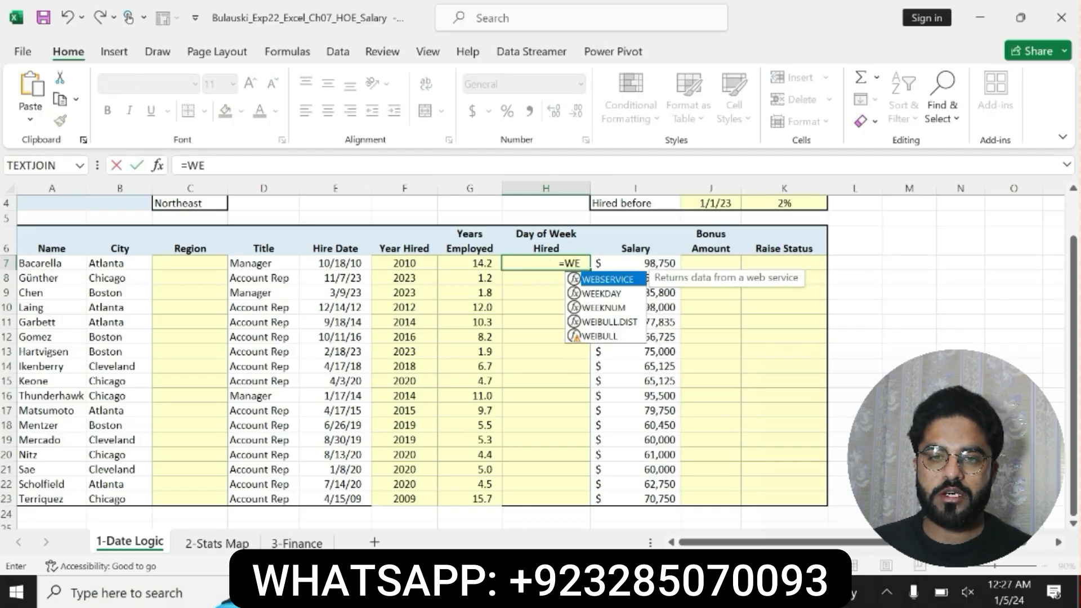
double_click(589, 293)
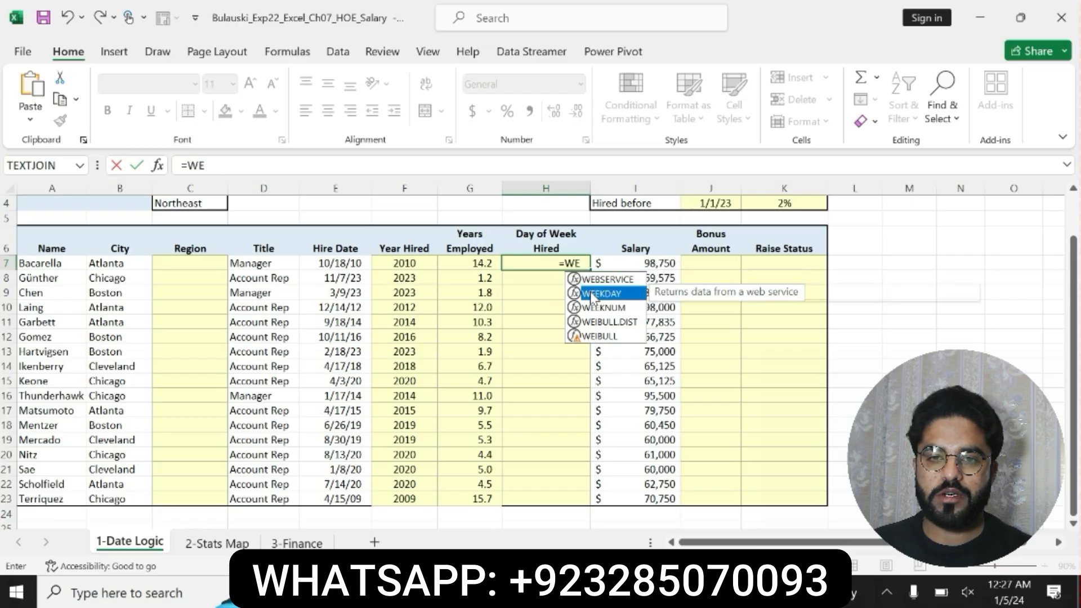
click(349, 264)
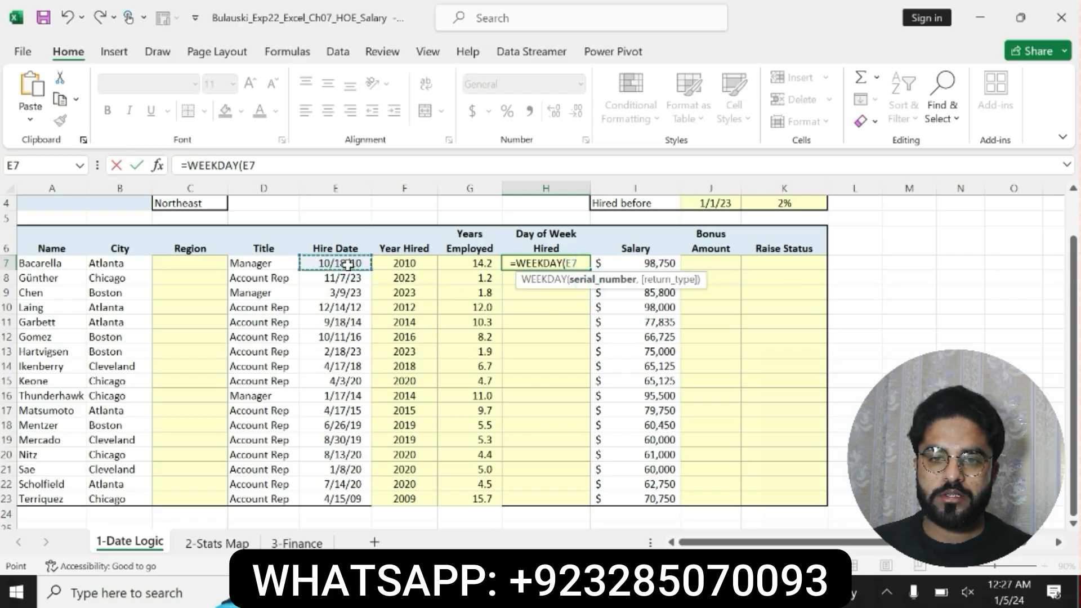
key(Return)
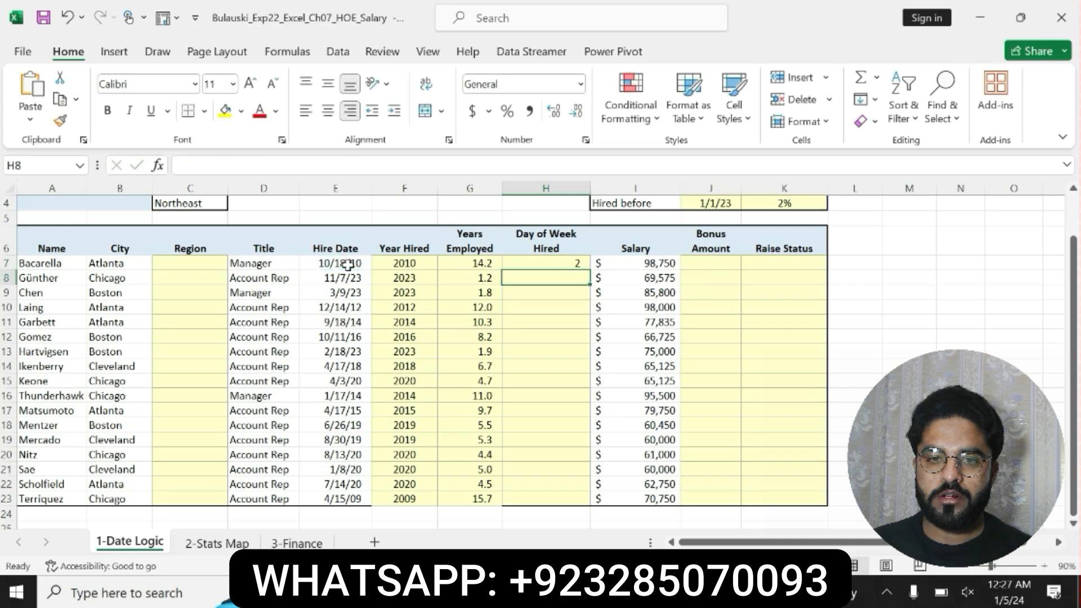
click(560, 263)
drag(589, 269, 560, 506)
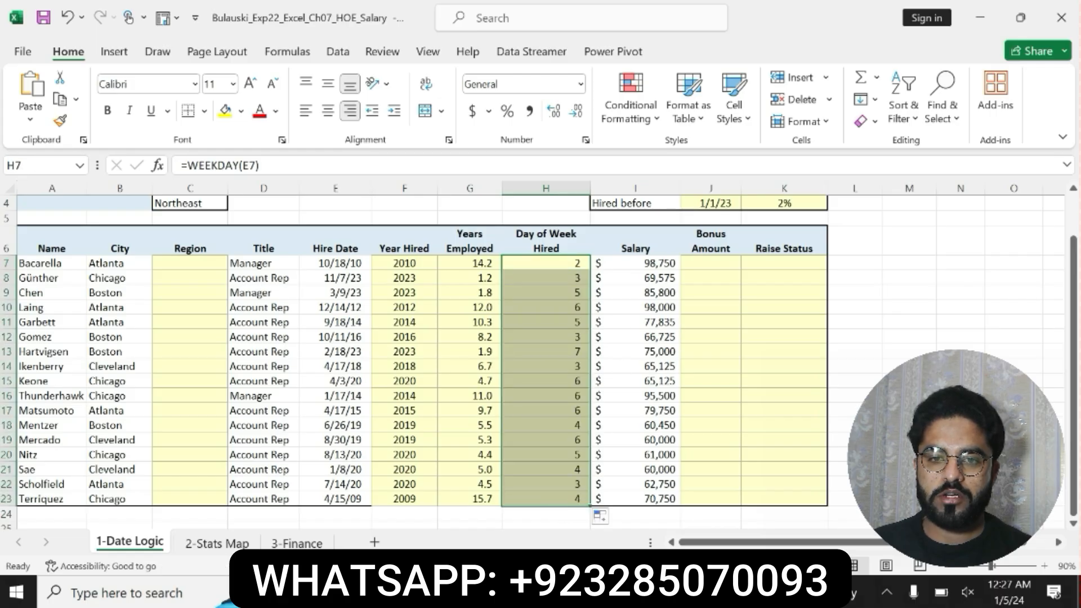
Check the step 4 wording on the paste range and No Borders option in the Word instructions, and return to Excel
key(alt+Tab)
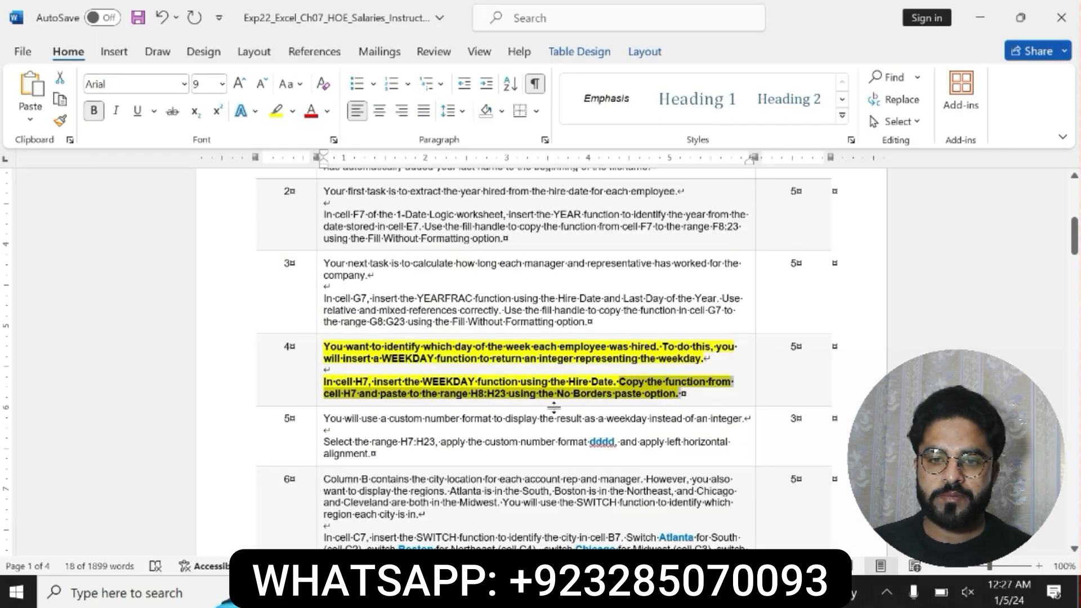
click(526, 398)
drag(472, 394, 673, 412)
click(641, 400)
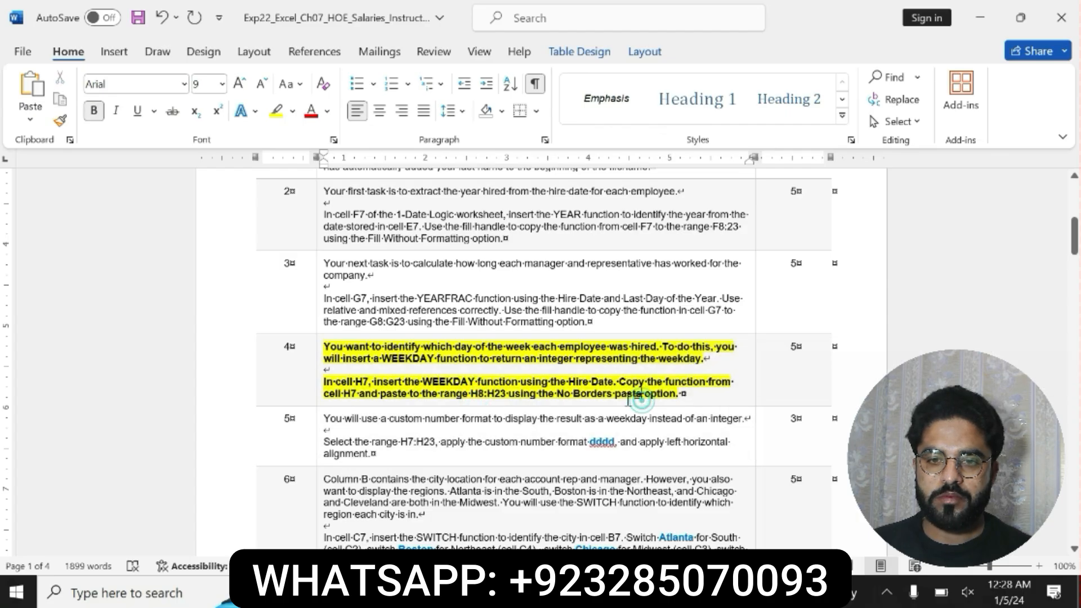
drag(423, 393, 679, 394)
key(alt+Tab)
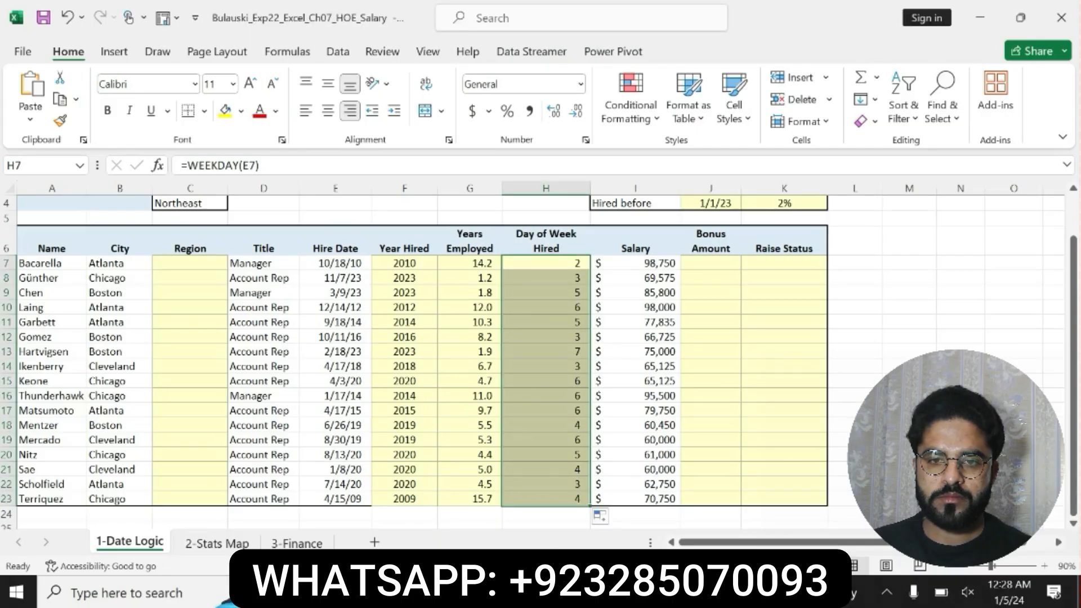
In the Word instructions, undo the formatting on step 4 and make the step 5 text bold with yellow highlighting
key(alt+Tab)
key(ctrl+z)
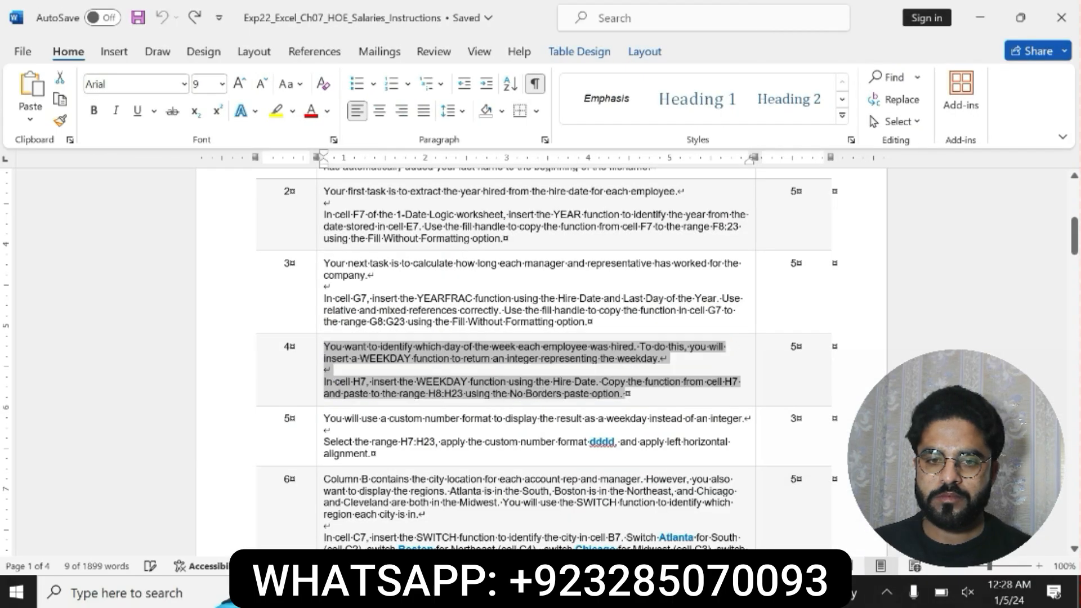
drag(325, 418, 371, 454)
click(390, 426)
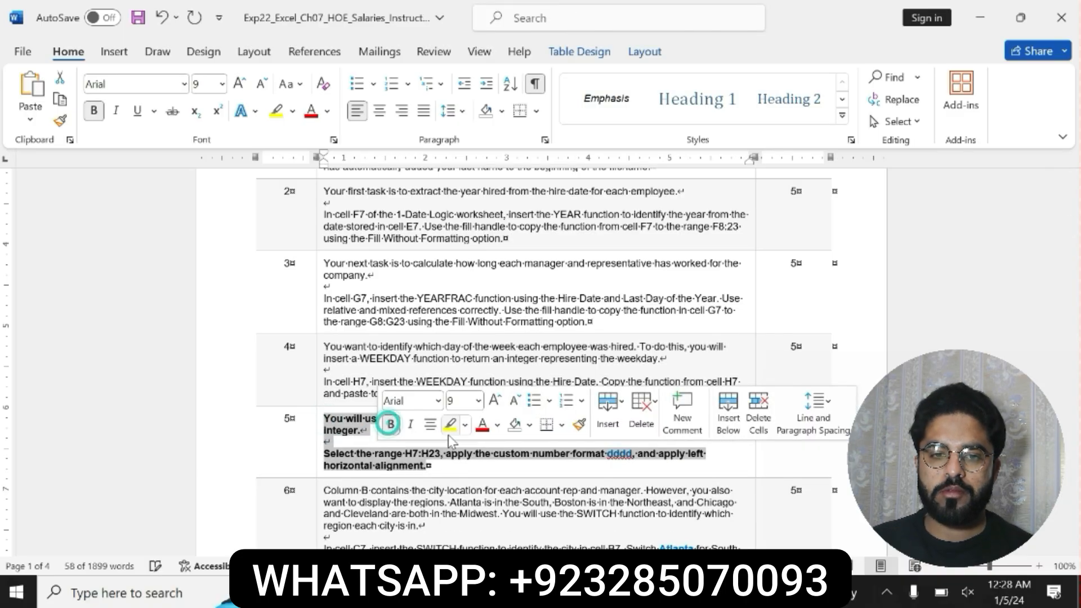
click(451, 425)
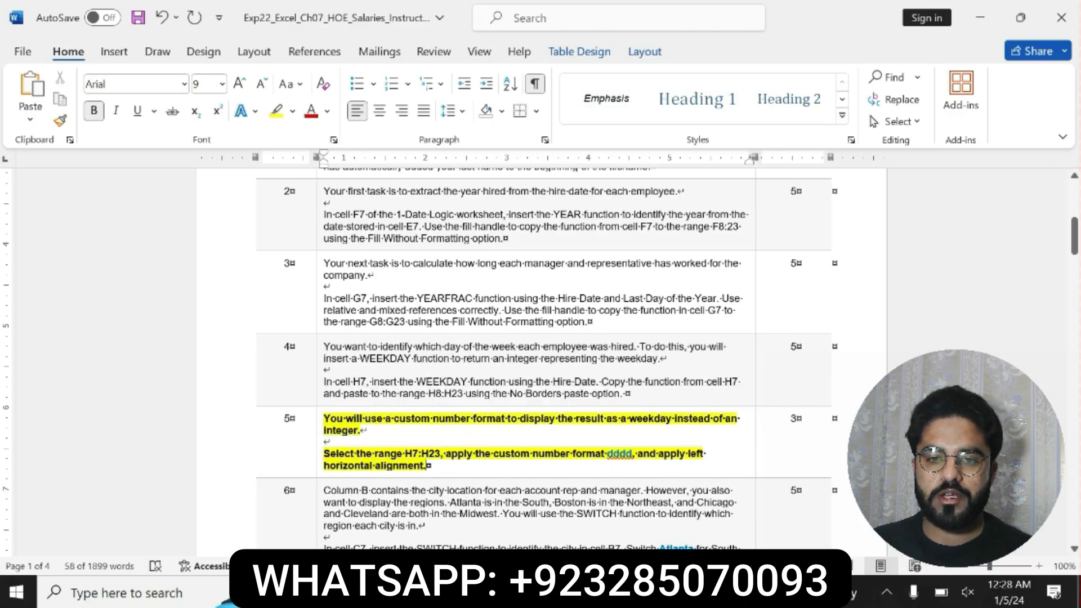
Review the step 5 sentence on the custom number format dddd and left horizontal alignment for H7:H23
drag(325, 454, 428, 466)
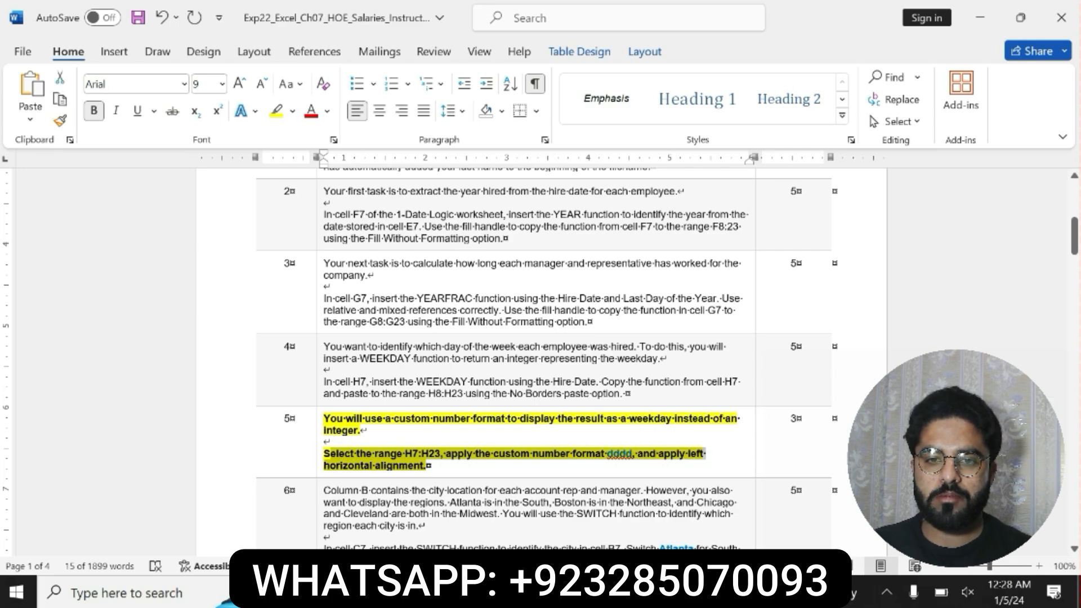
click(325, 454)
drag(326, 454, 428, 466)
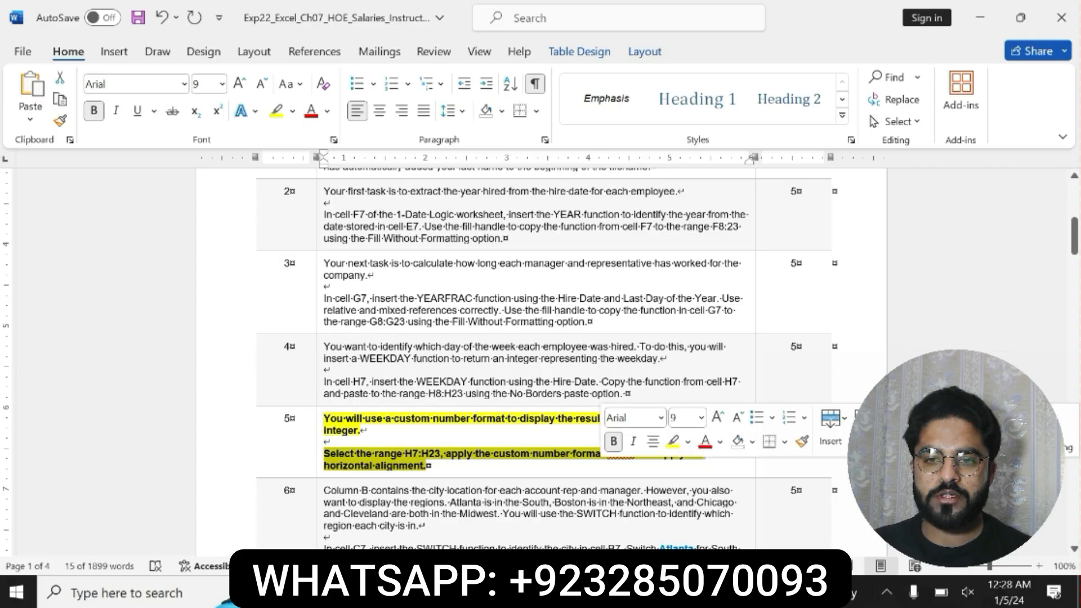
Undo the bold and yellow highlighting on step 5 and apply both to the step 6 text
key(ctrl+z)
key(ctrl+z)
key(ctrl+z)
key(ctrl+z)
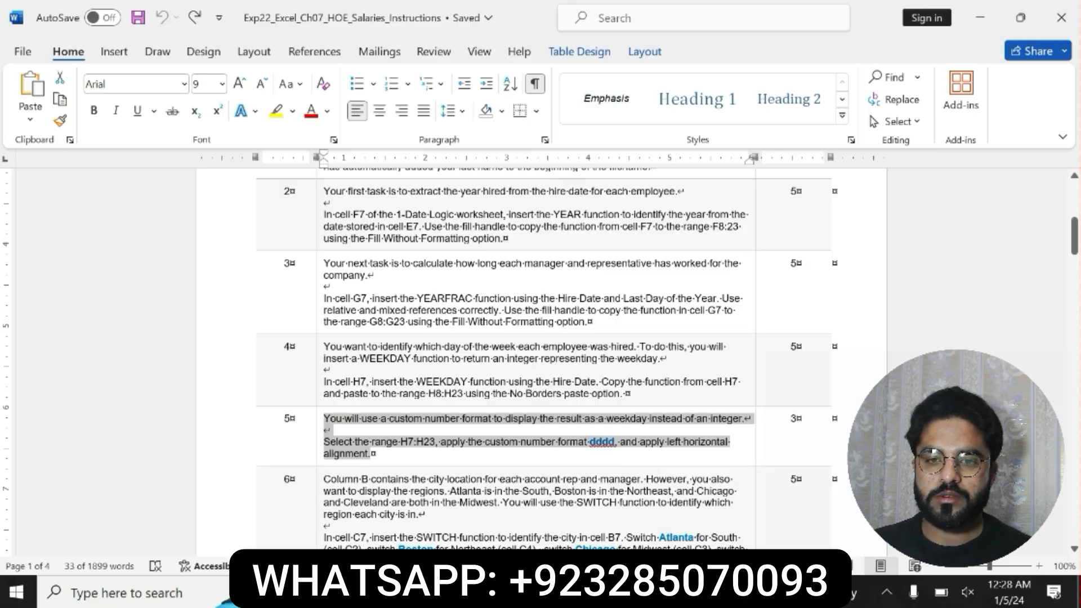
drag(1074, 236, 1073, 250)
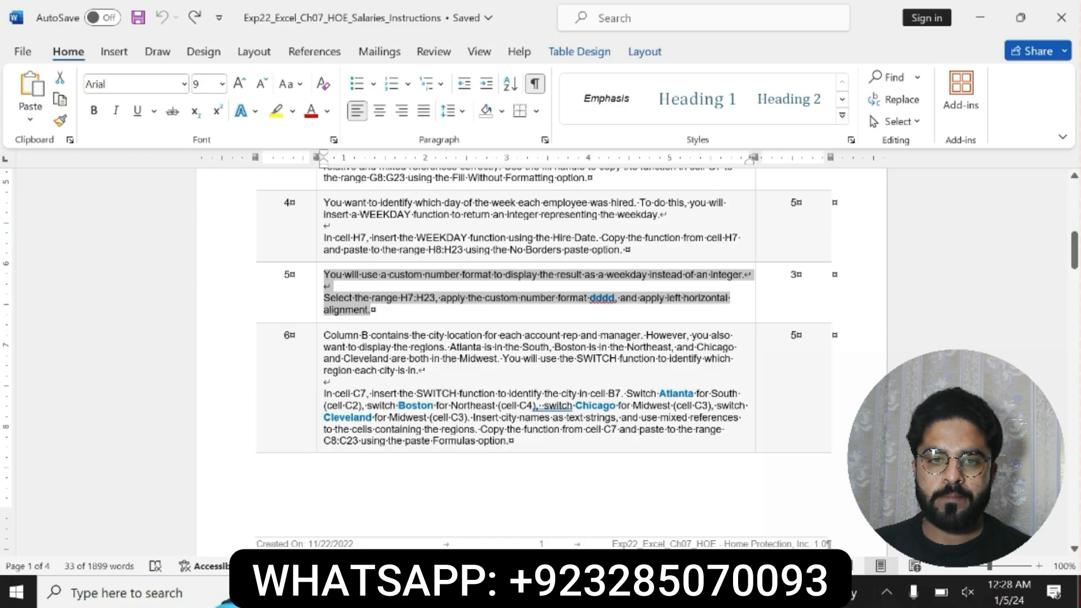
drag(323, 335, 510, 448)
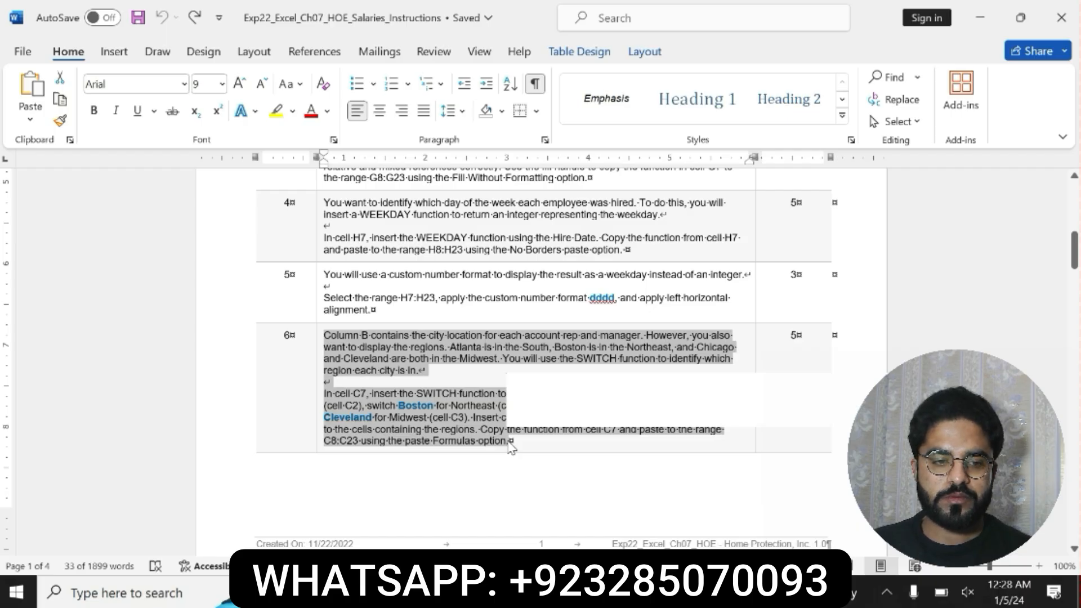
click(519, 412)
click(579, 412)
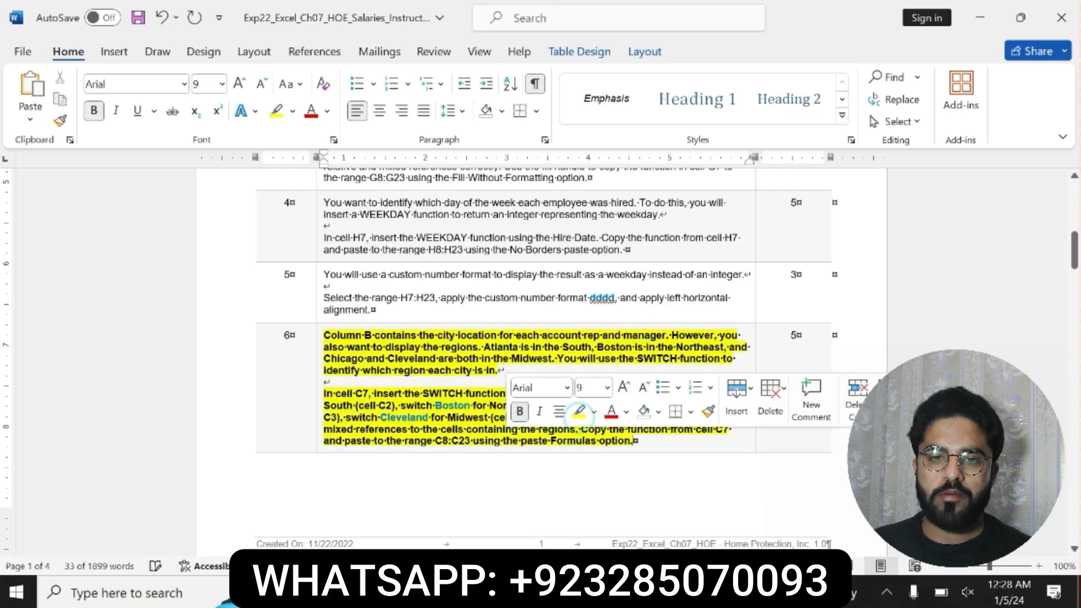
Review the step 6 text on using SWITCH in cell C7 to assign a region to each city
mouse_move(323, 334)
mouse_down()
mouse_move(428, 370)
mouse_move(505, 371)
mouse_move(679, 405)
mouse_up()
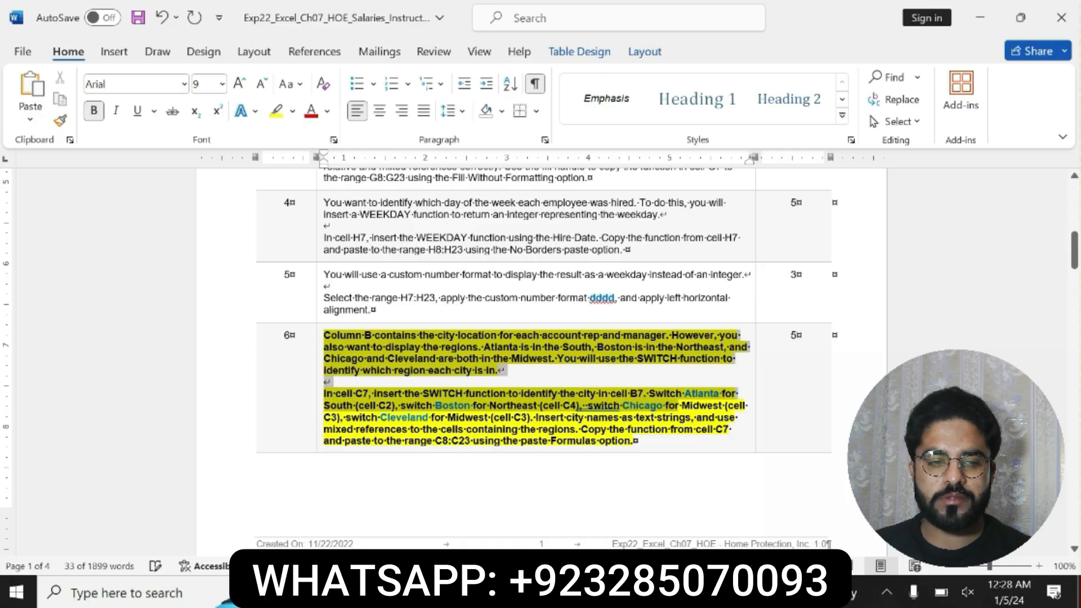
click(333, 393)
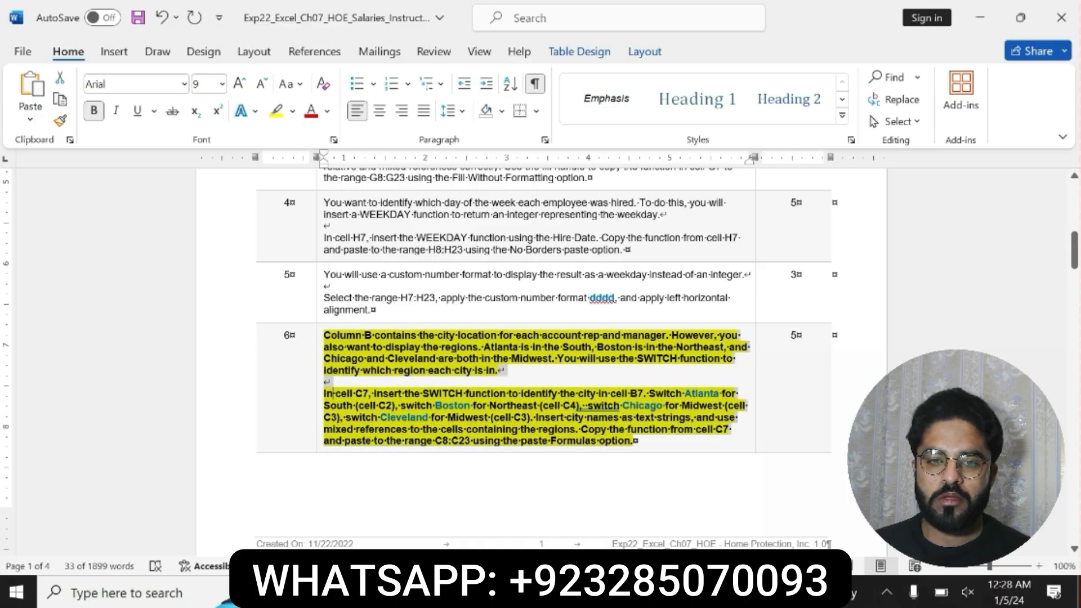
drag(324, 394, 634, 440)
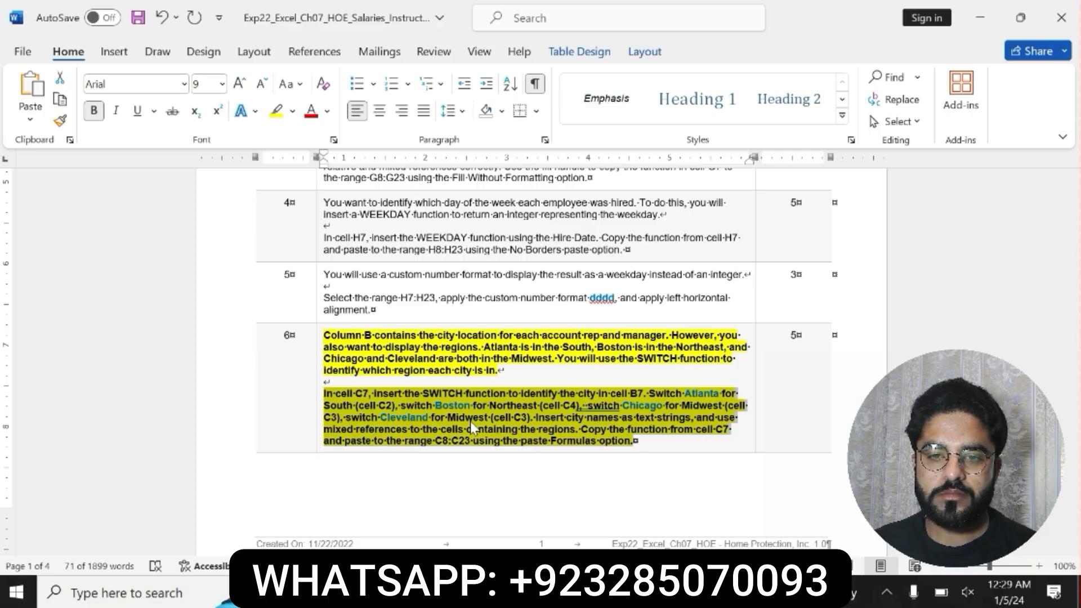
click(329, 395)
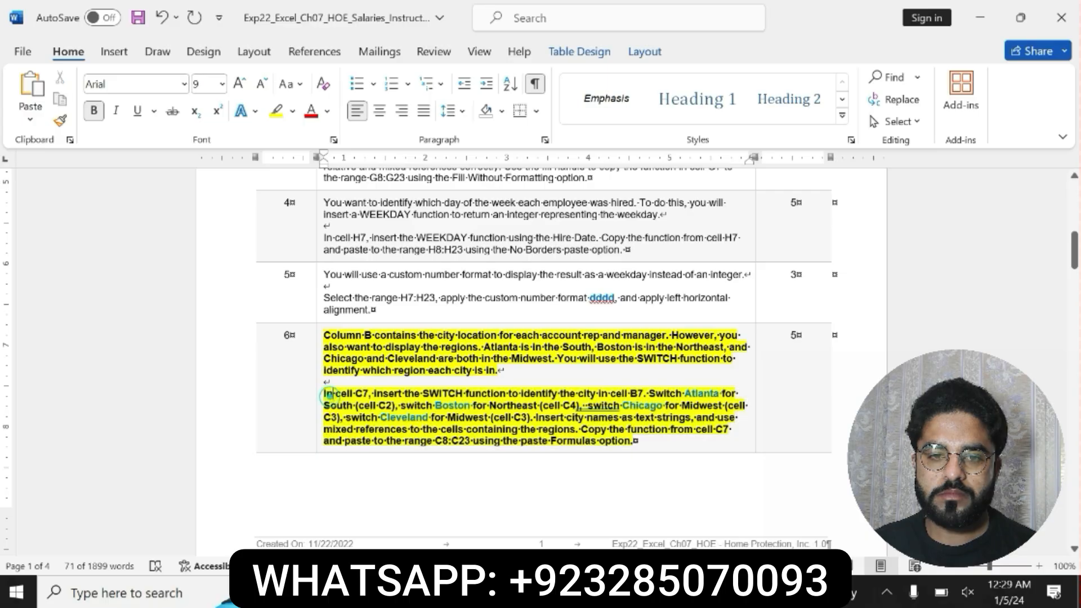
drag(324, 395, 587, 406)
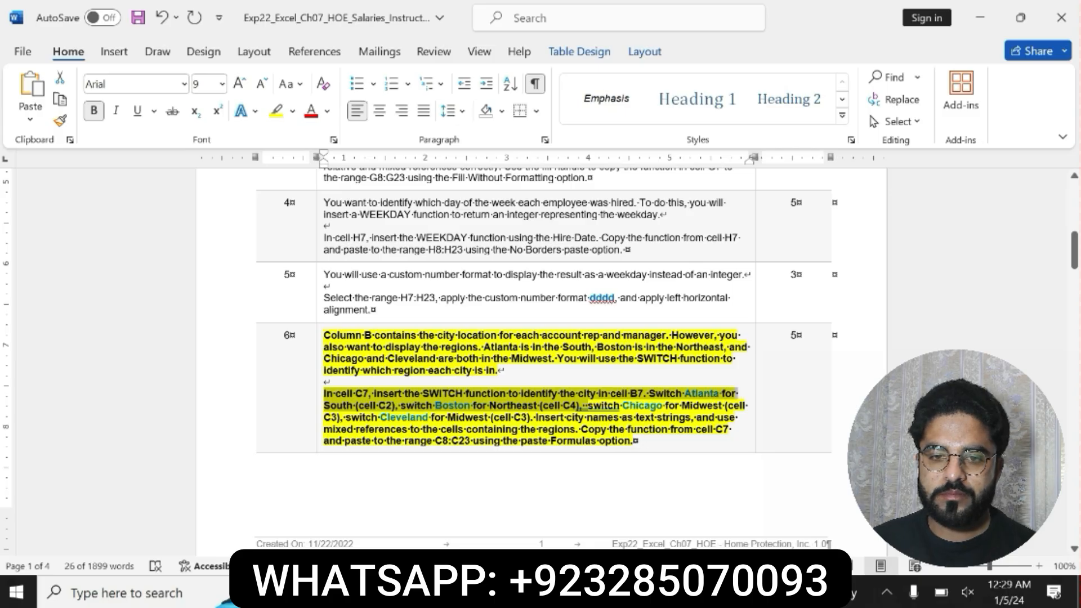
Switch to the Excel workbook and begin a SWITCH formula in cell C7 with B7 as its expression
mouse_move(600, 592)
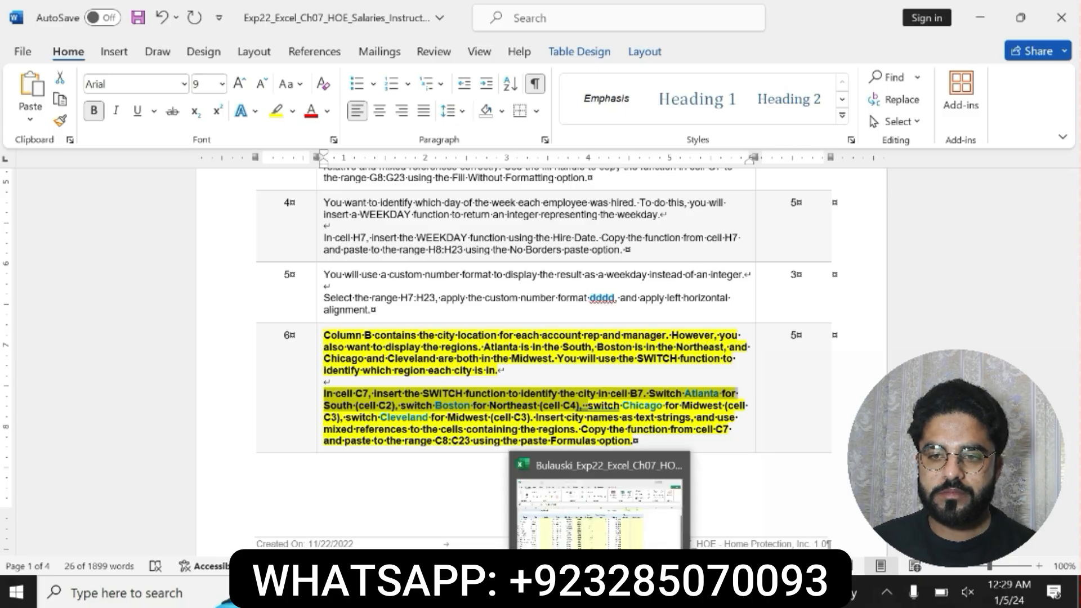
click(599, 515)
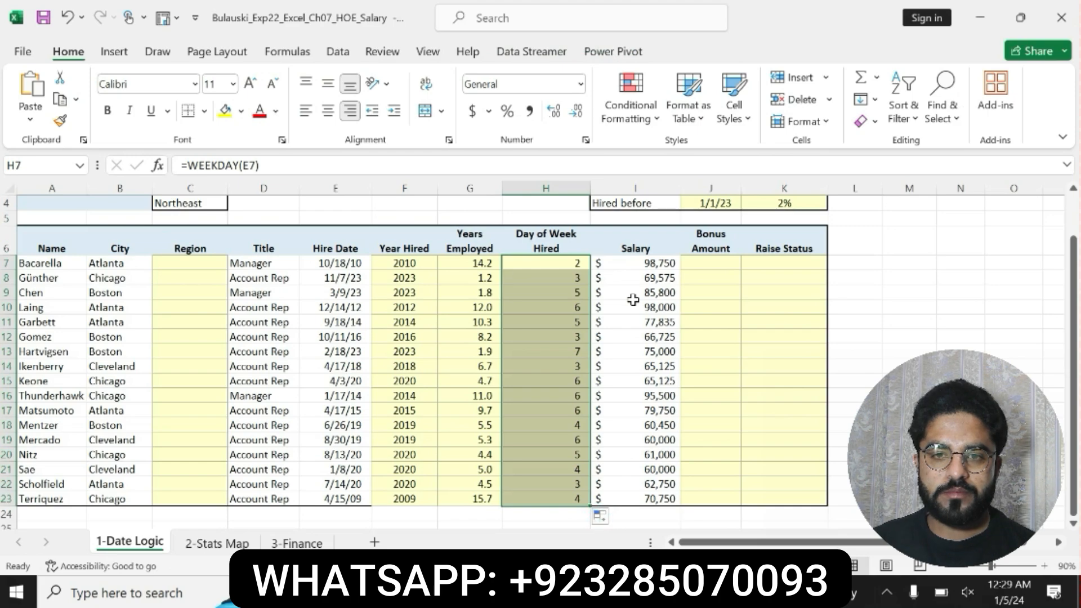
click(182, 263)
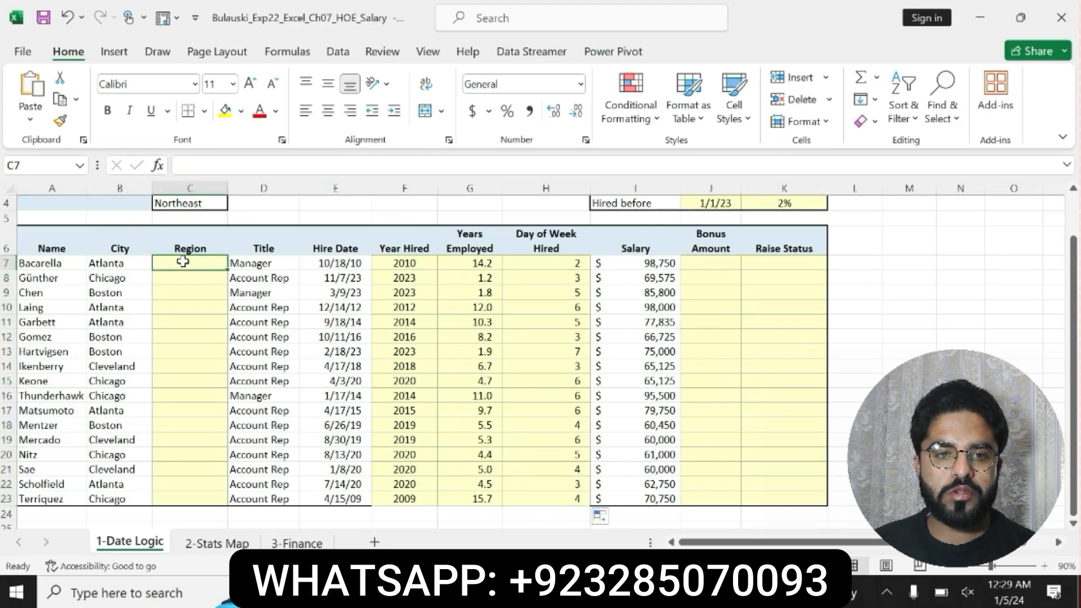
text(=)
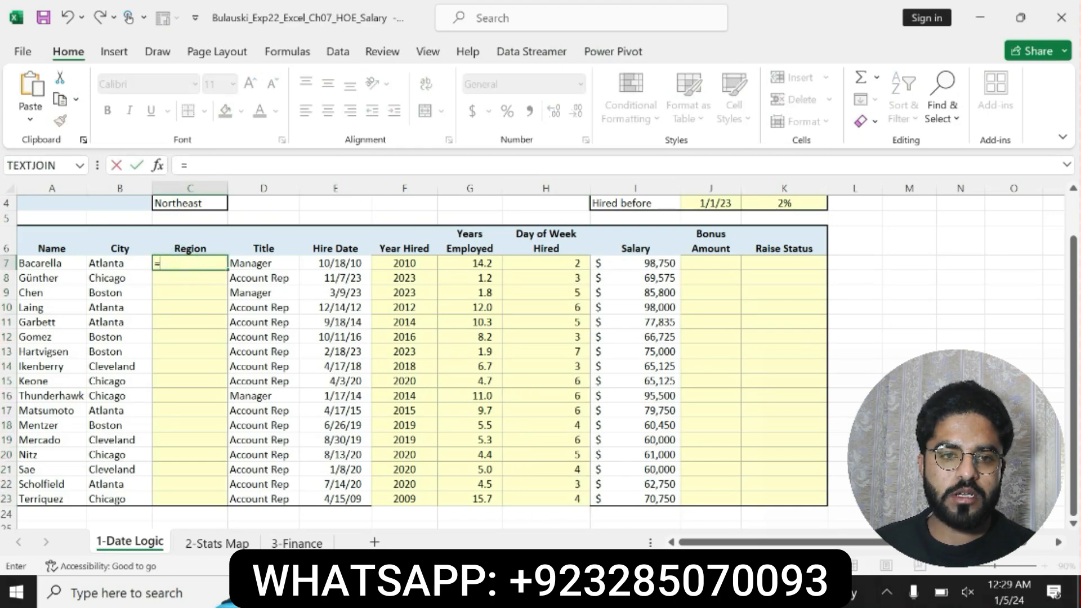
text(SW)
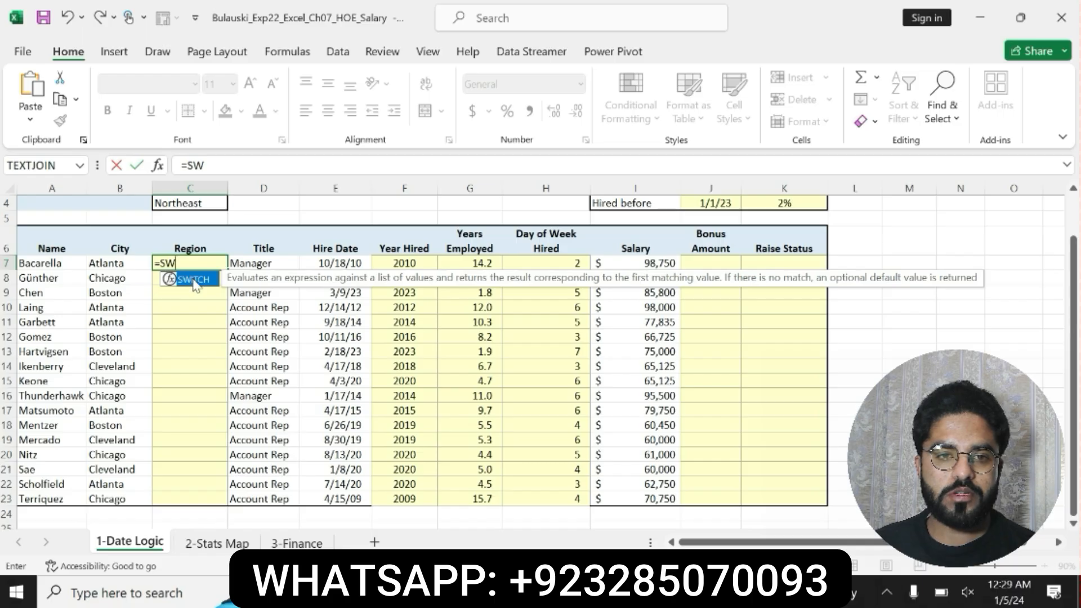
double_click(194, 279)
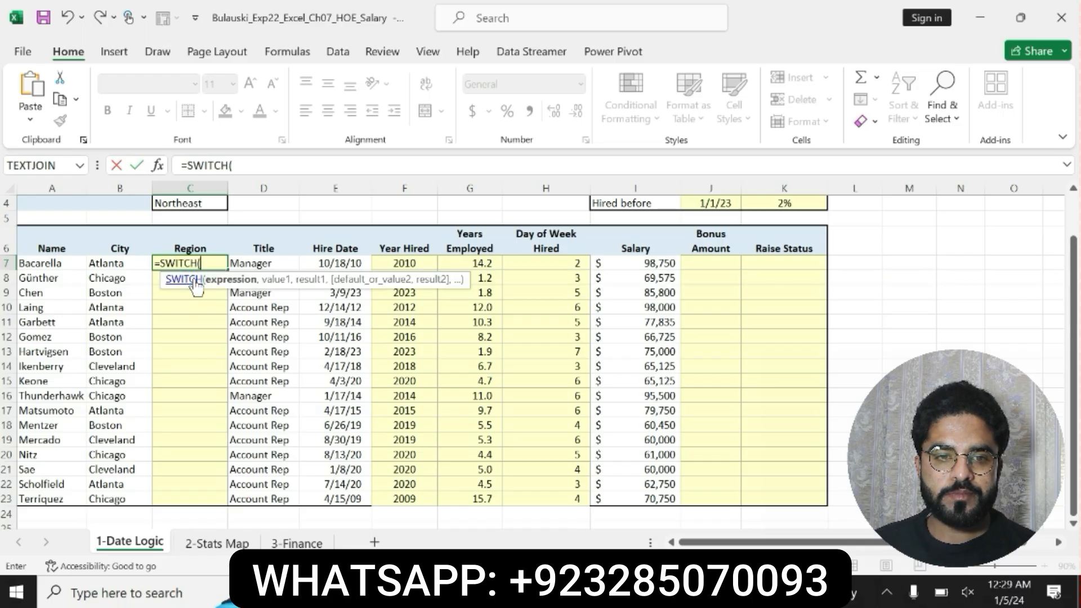
text(B)
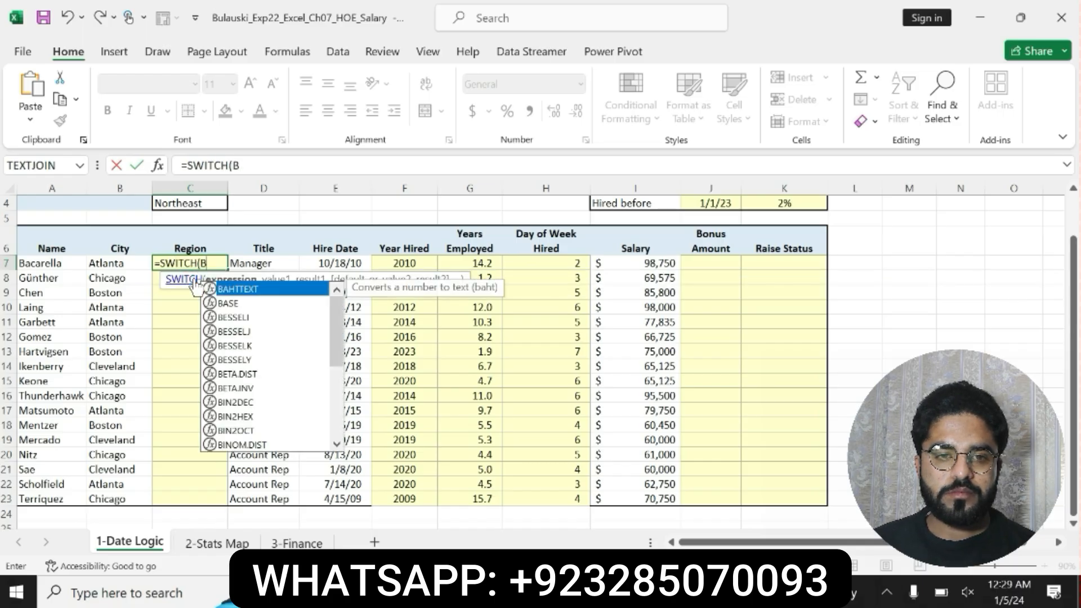
text(7,)
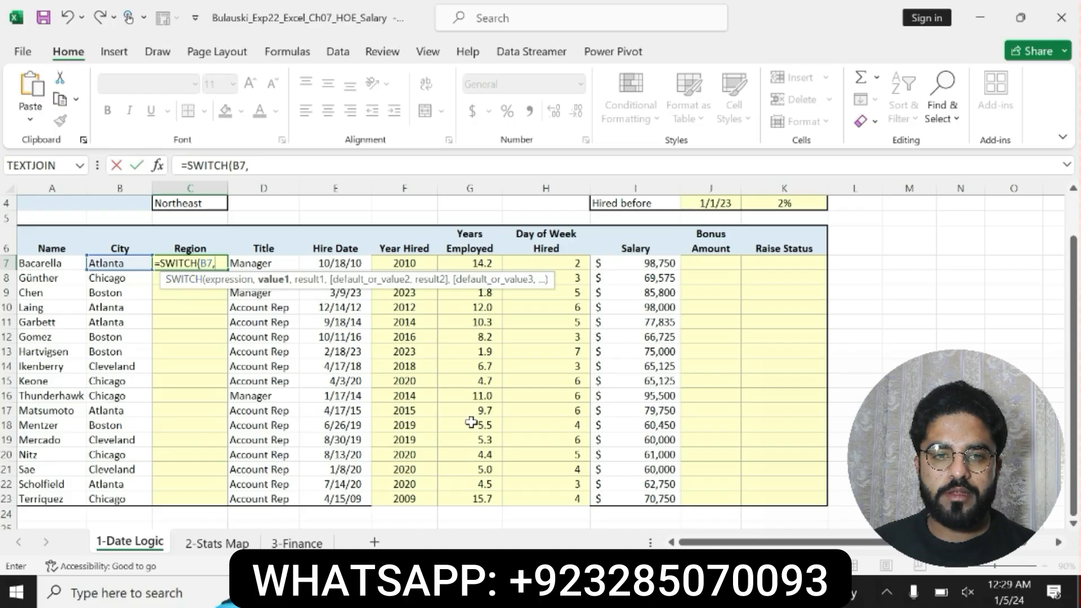
Switch to the Word instructions and copy the city name Atlanta from the step 6 text
key(alt+Tab)
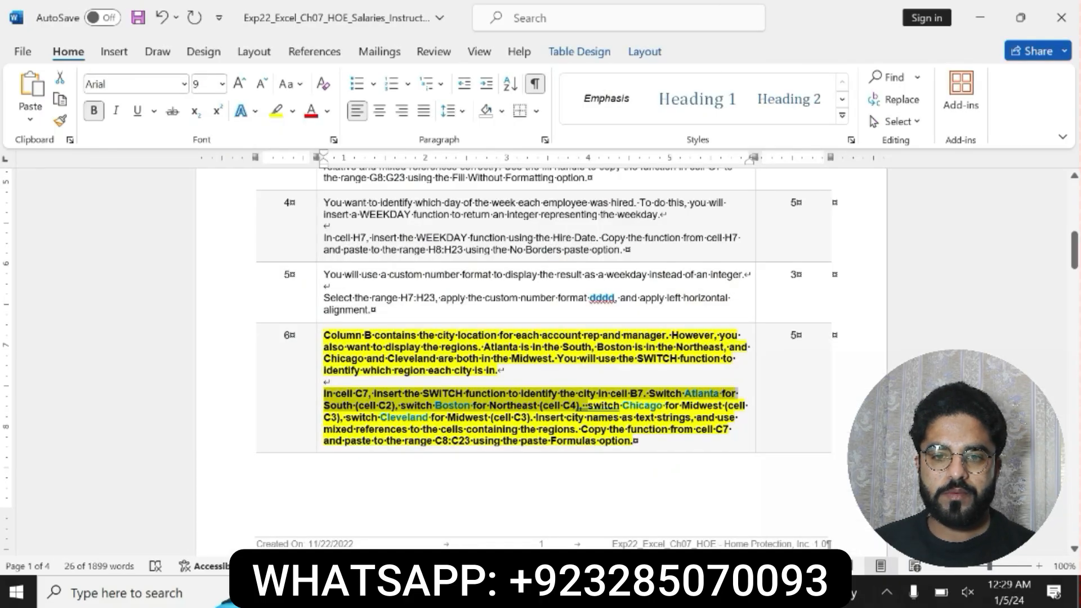
click(701, 393)
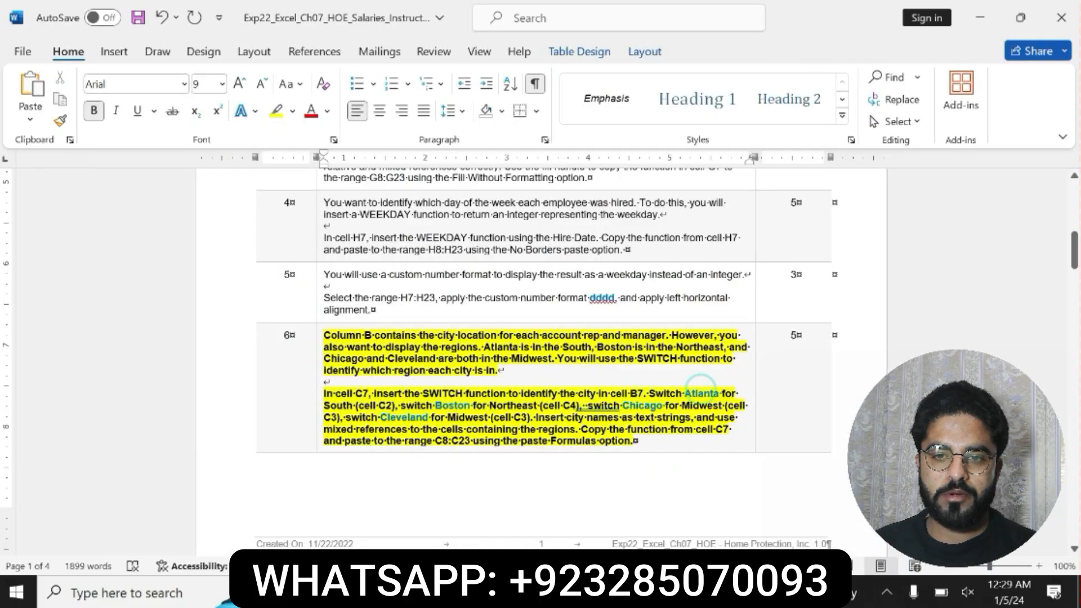
drag(685, 394, 719, 395)
key(ctrl+c)
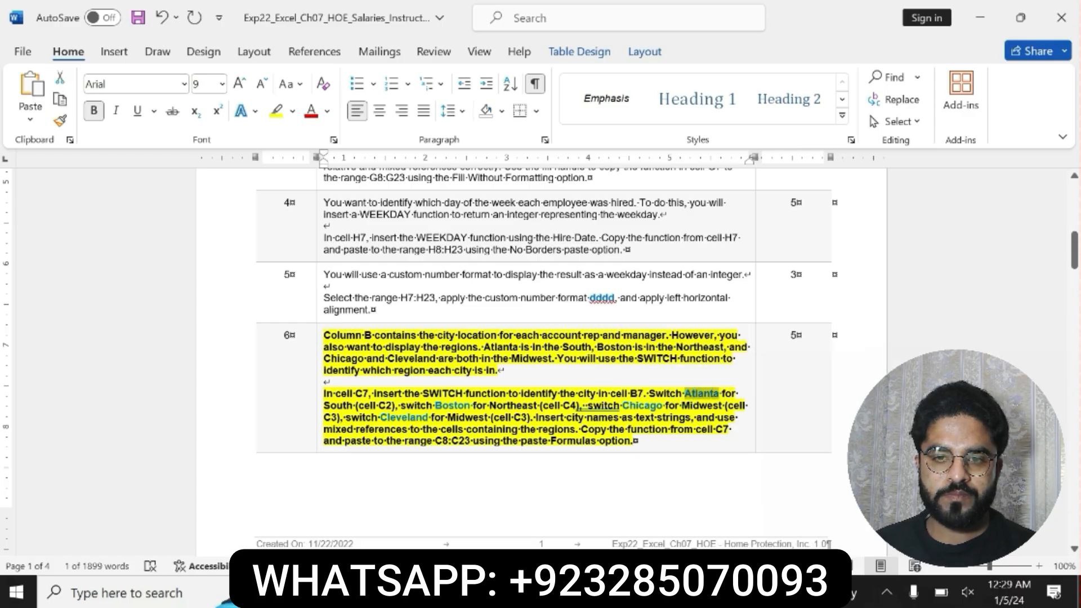
Switch to the Excel workbook and add "Atlanta" as the first SWITCH value in C7, with $C$2 as its result
key(alt+Tab)
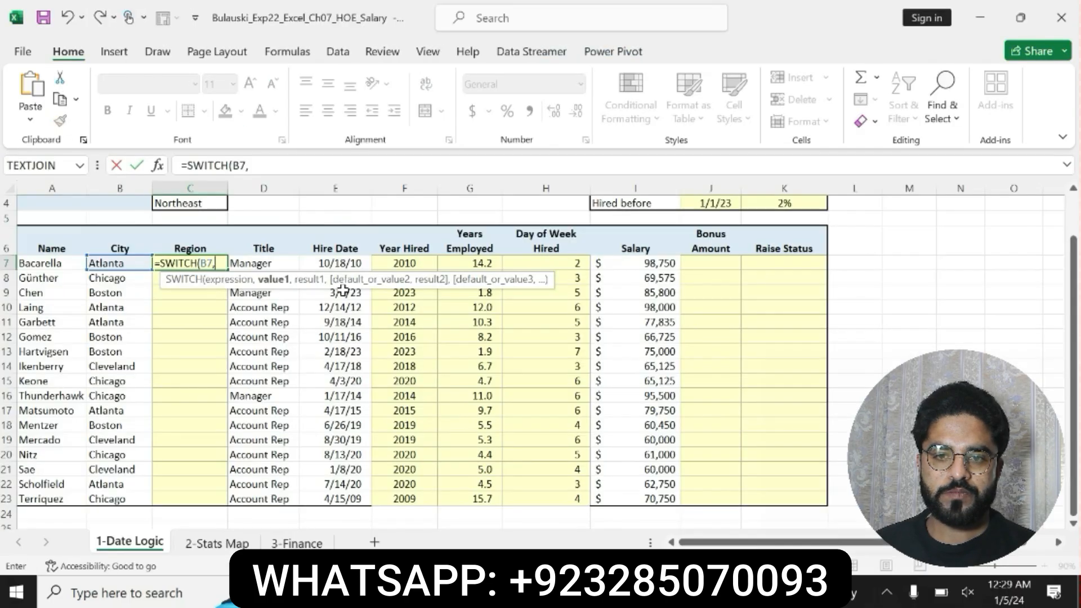
click(250, 167)
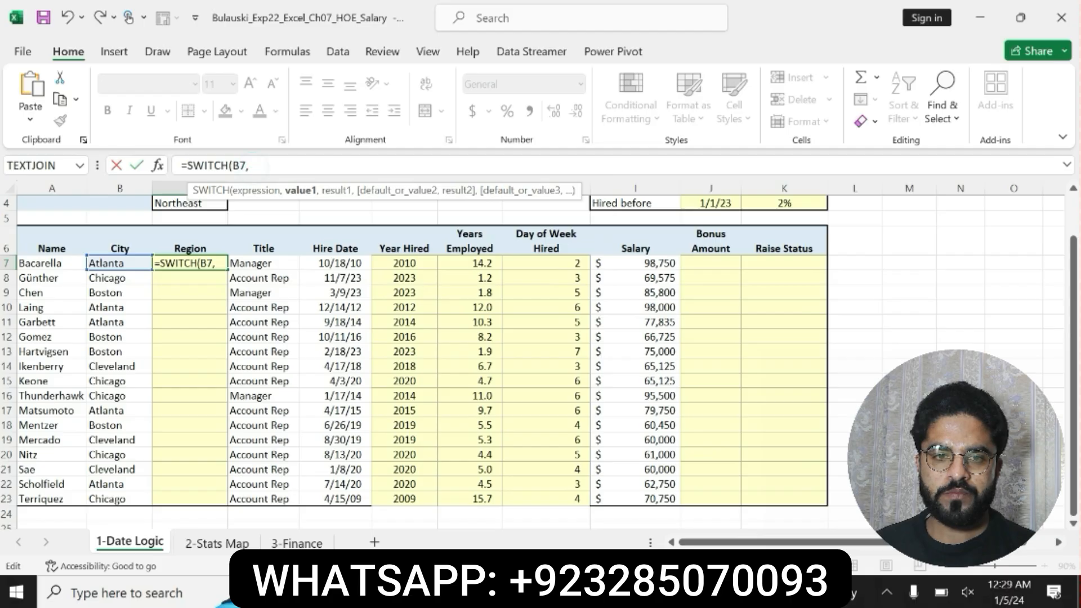
key(ctrl+v)
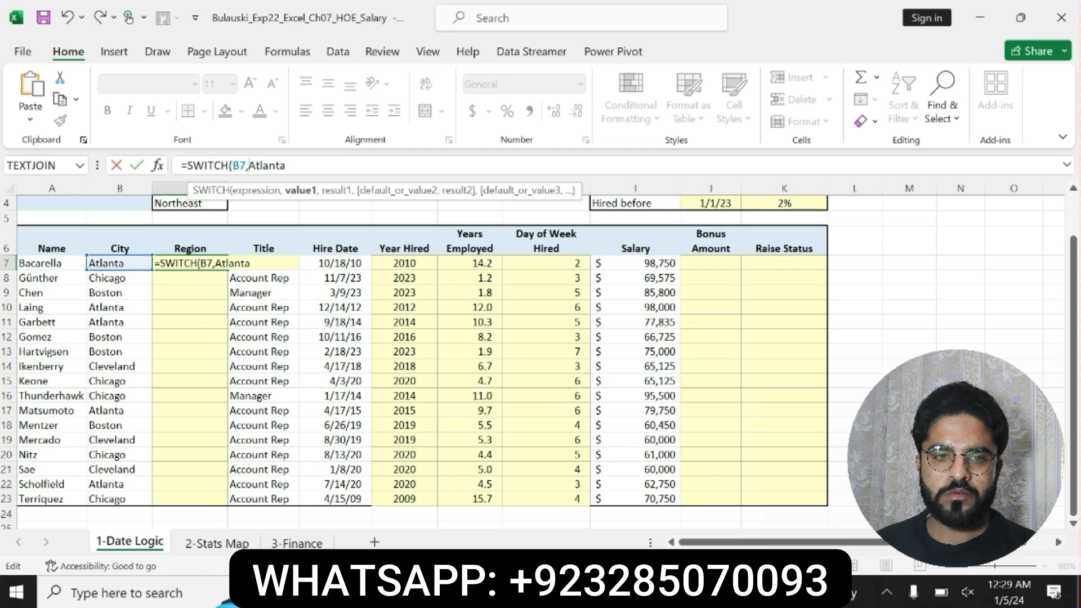
text(")
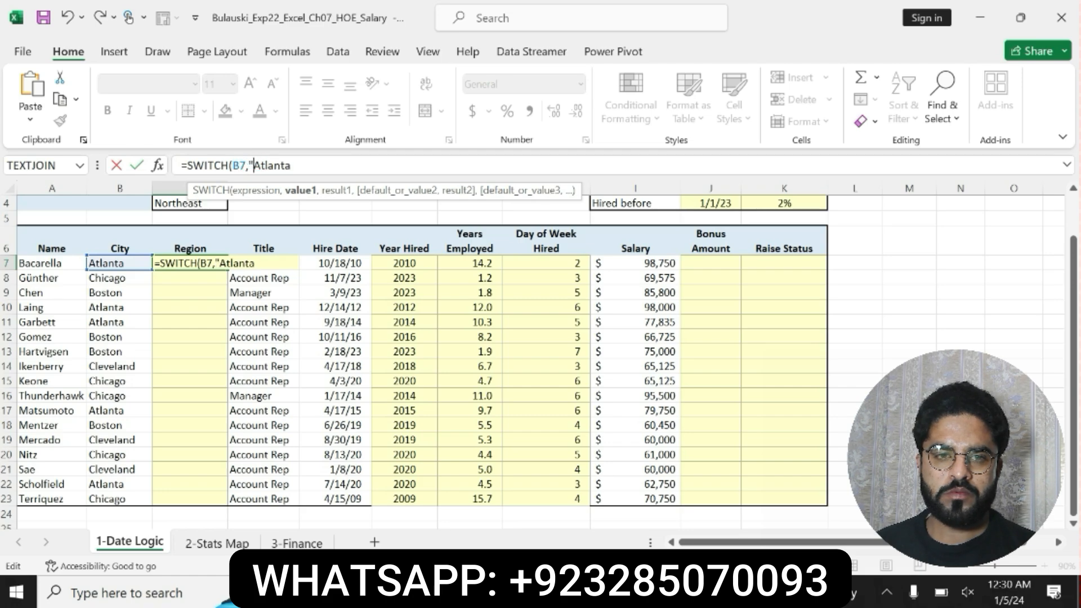
click(288, 165)
text(")
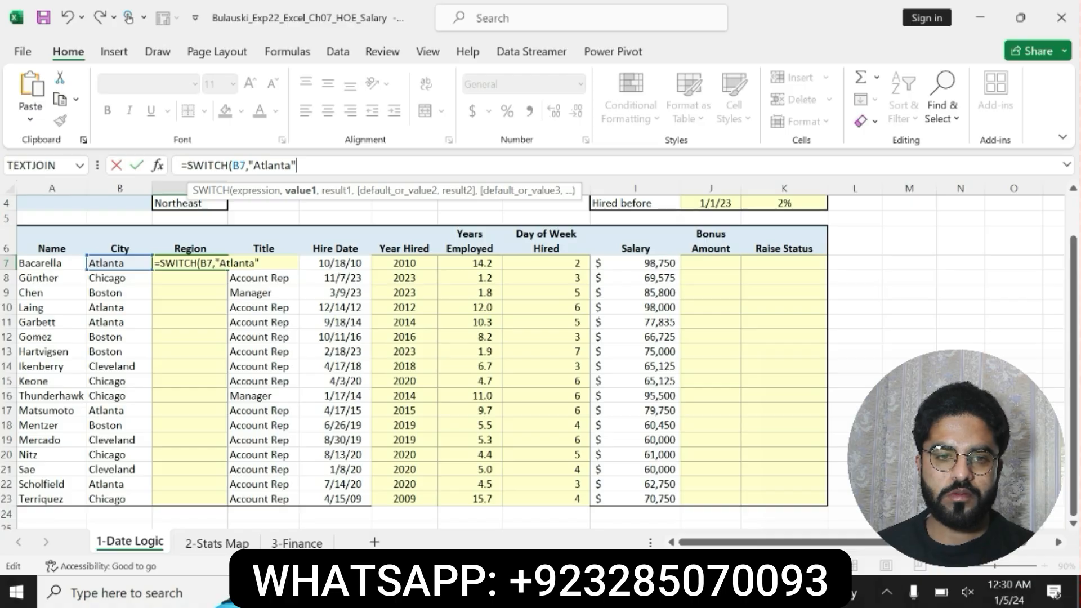
text(,)
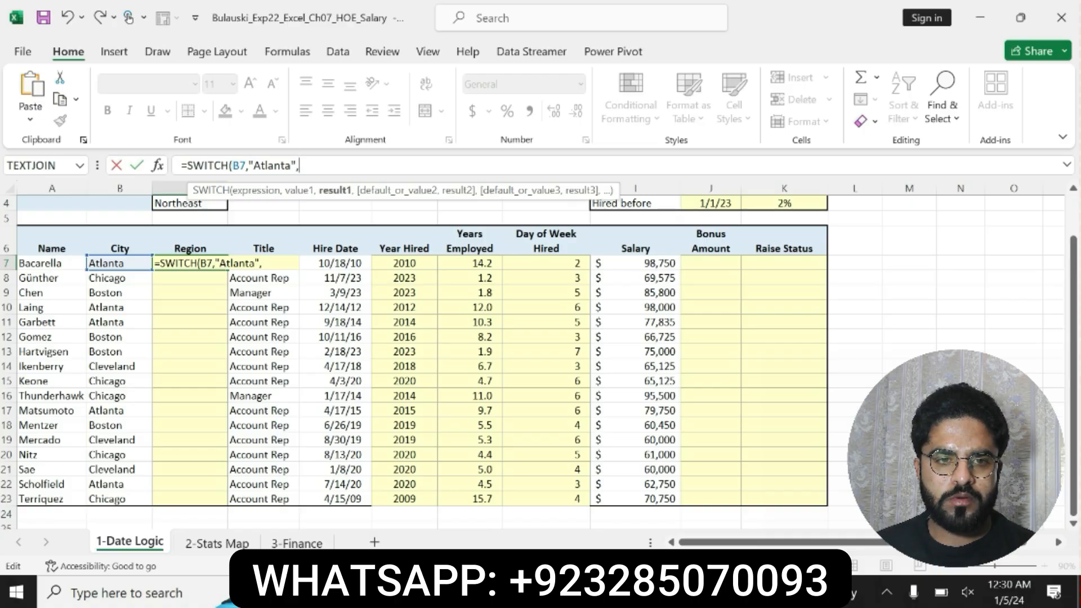
text($C$2)
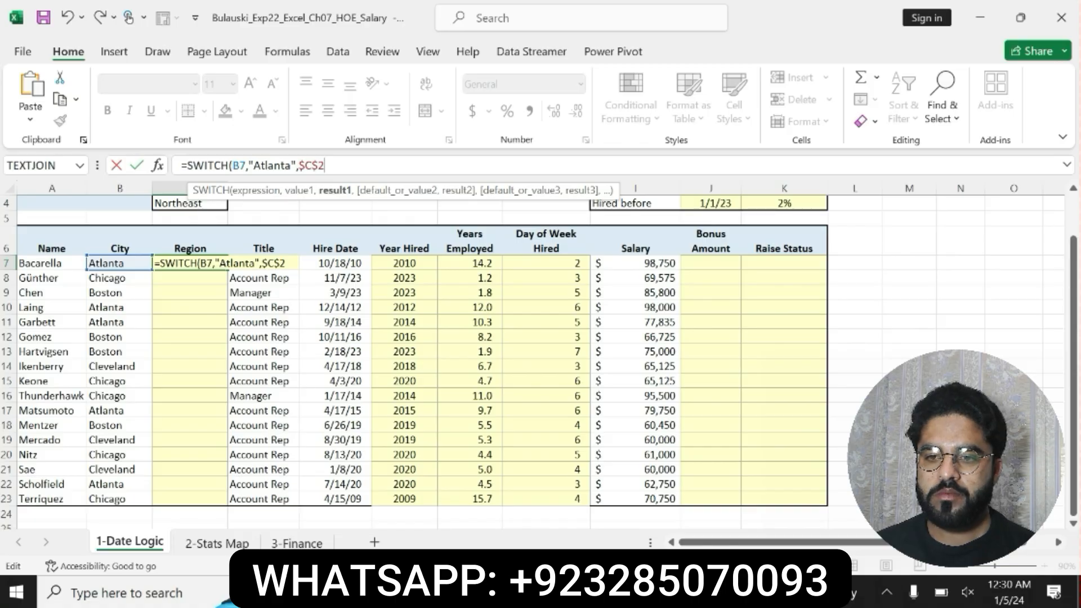
Add "Boston", copied from the Word instructions, as the second SWITCH value in the Excel formula, with $C$4 as its result
text(,")
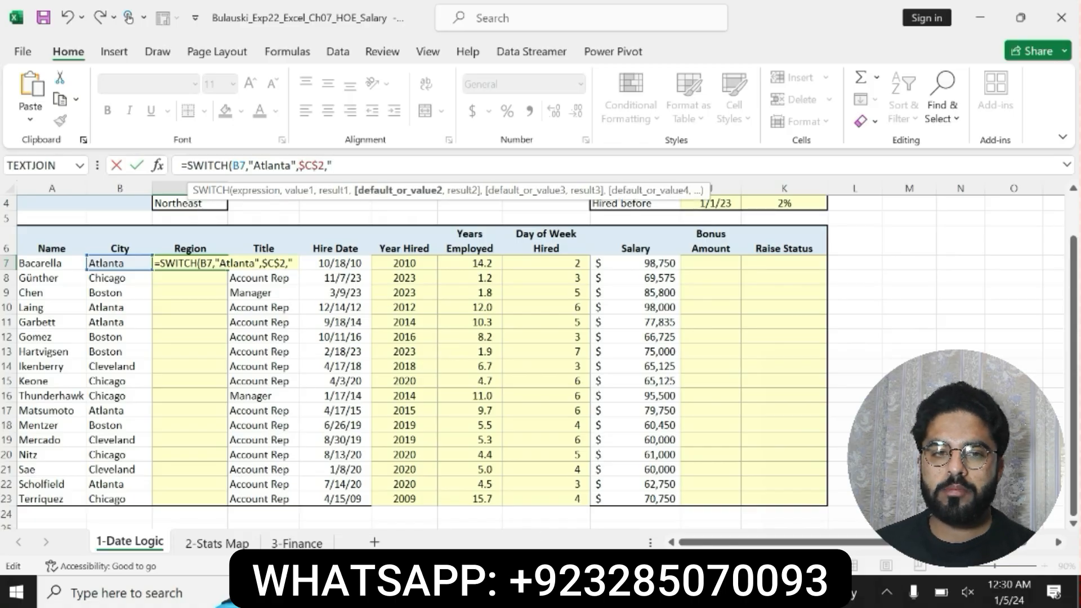
key(alt+Tab)
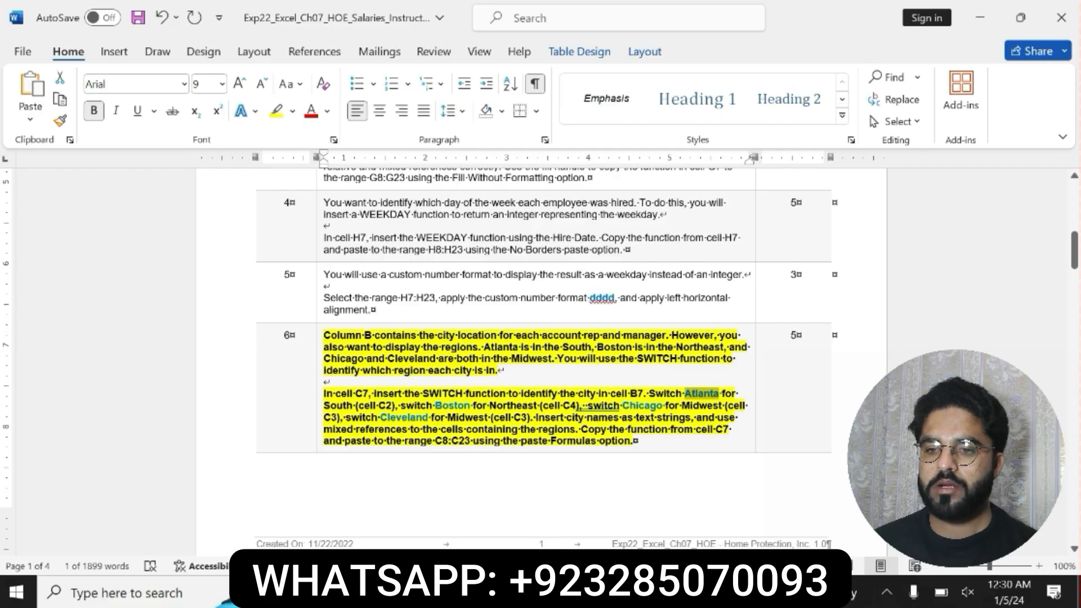
drag(434, 405, 470, 406)
key(ctrl+c)
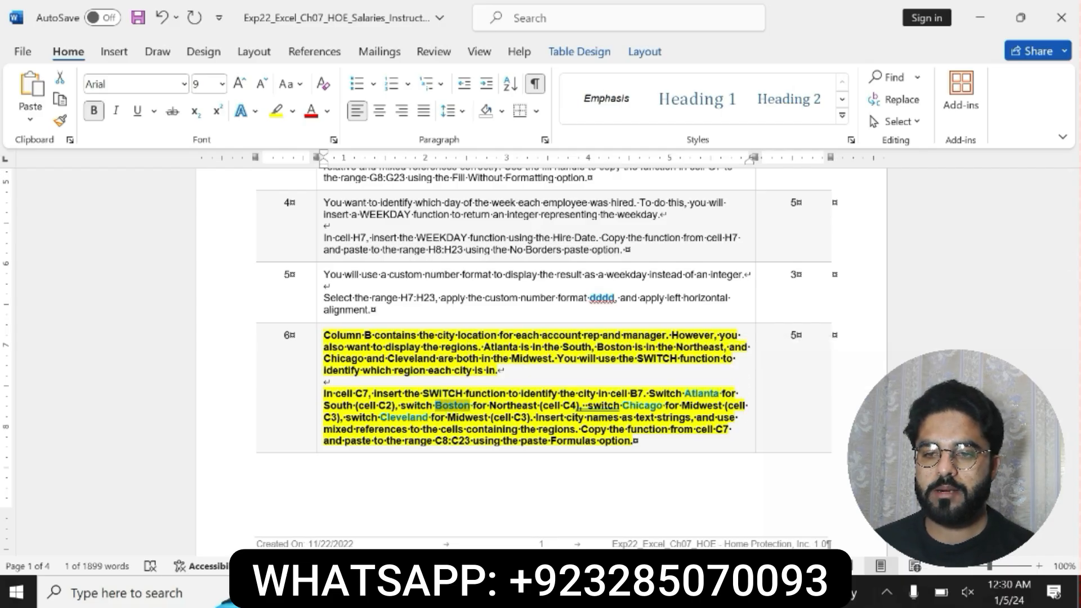
key(alt+Tab)
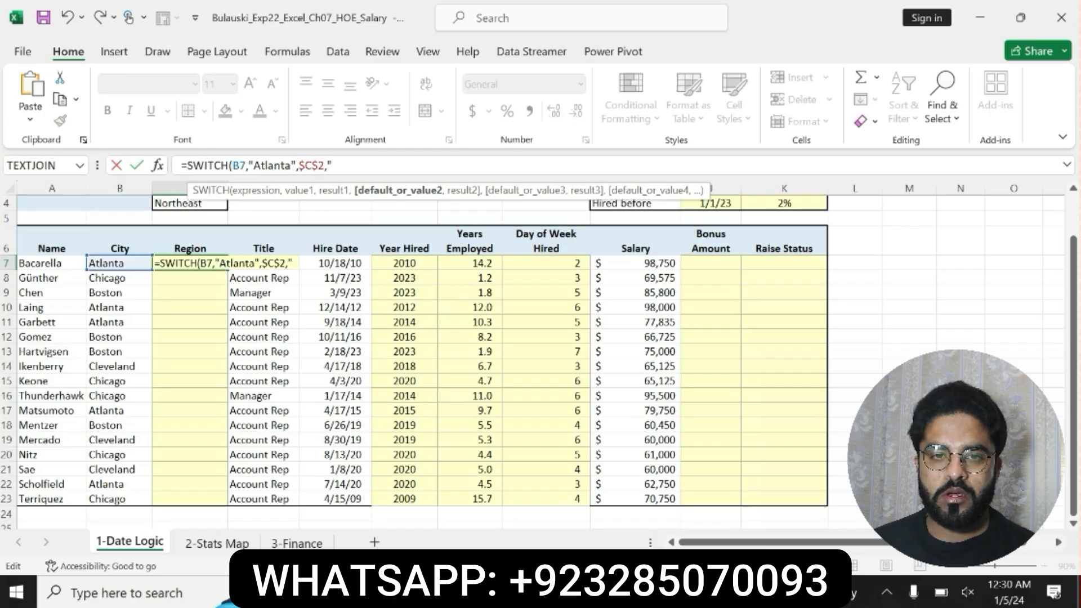
key(ctrl+v)
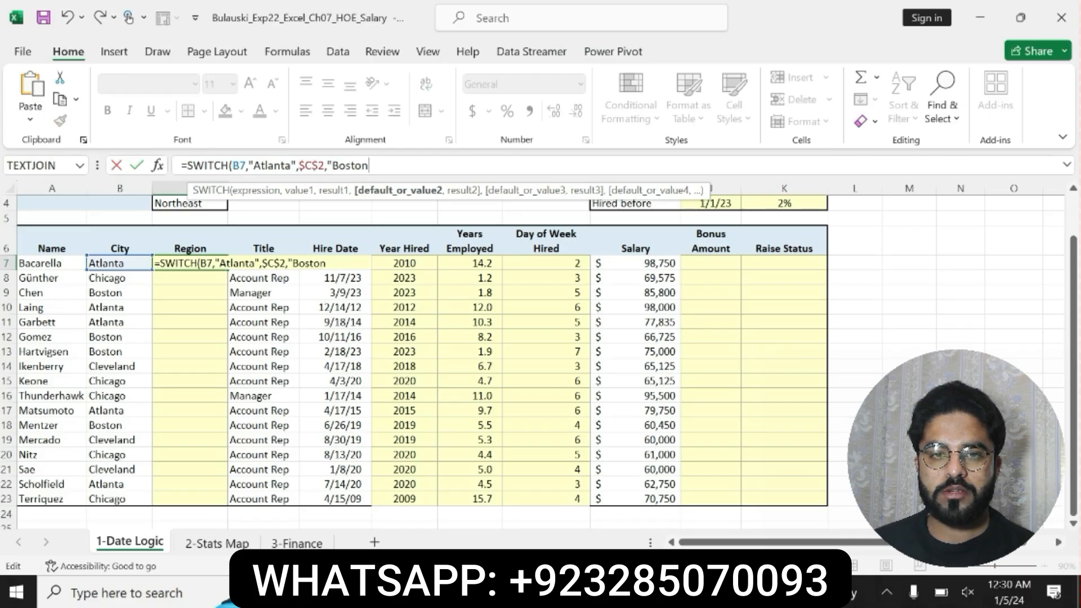
text(",)
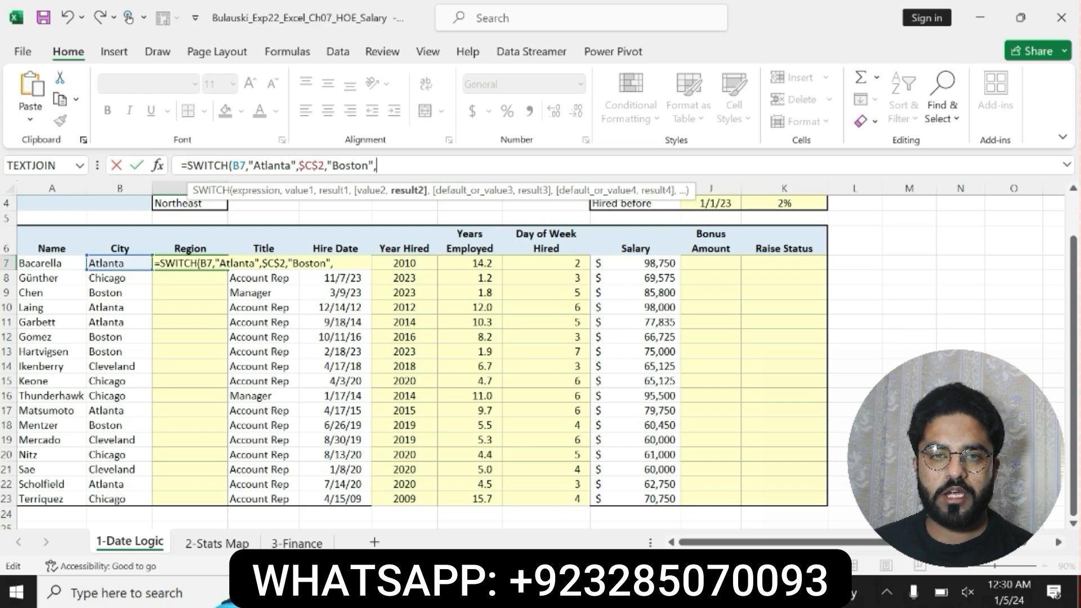
text($C)
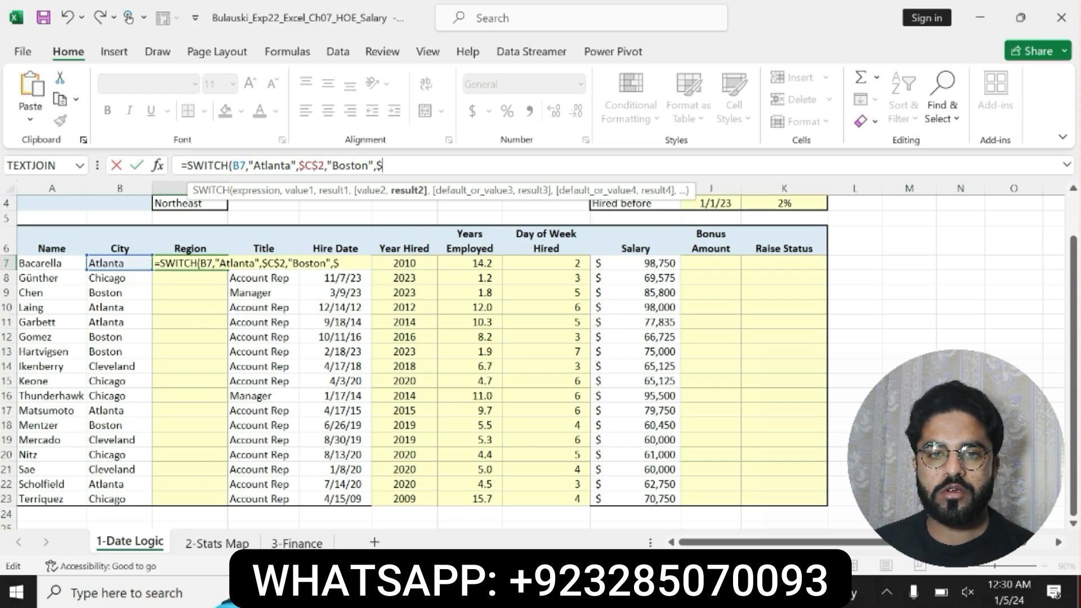
text($4)
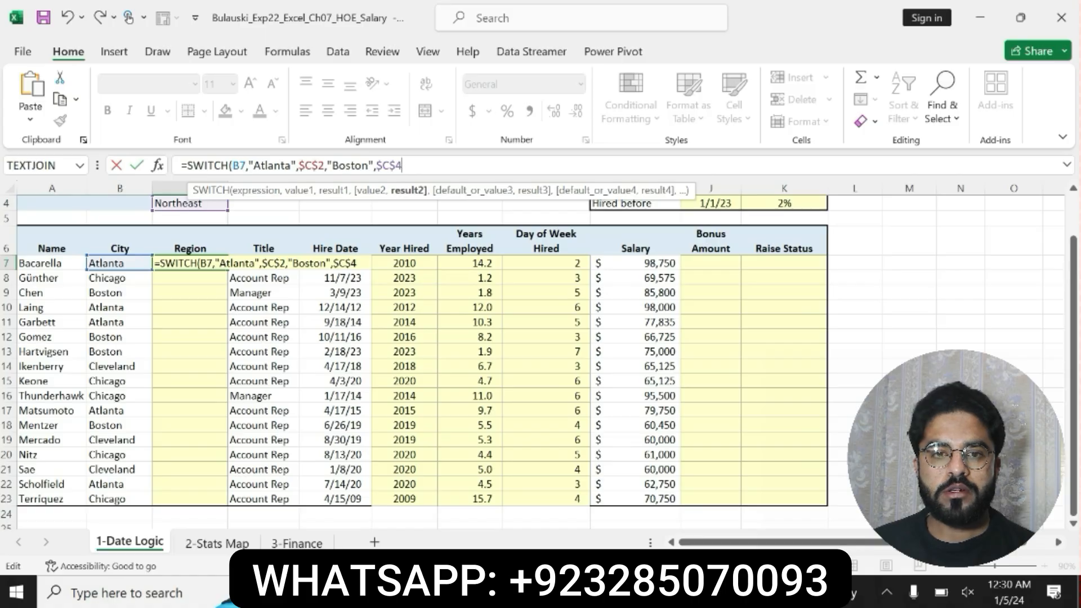
Add "Chicago", copied from the Word instructions, as the third SWITCH value in the Excel formula, with $C$3 as its result
text(,)
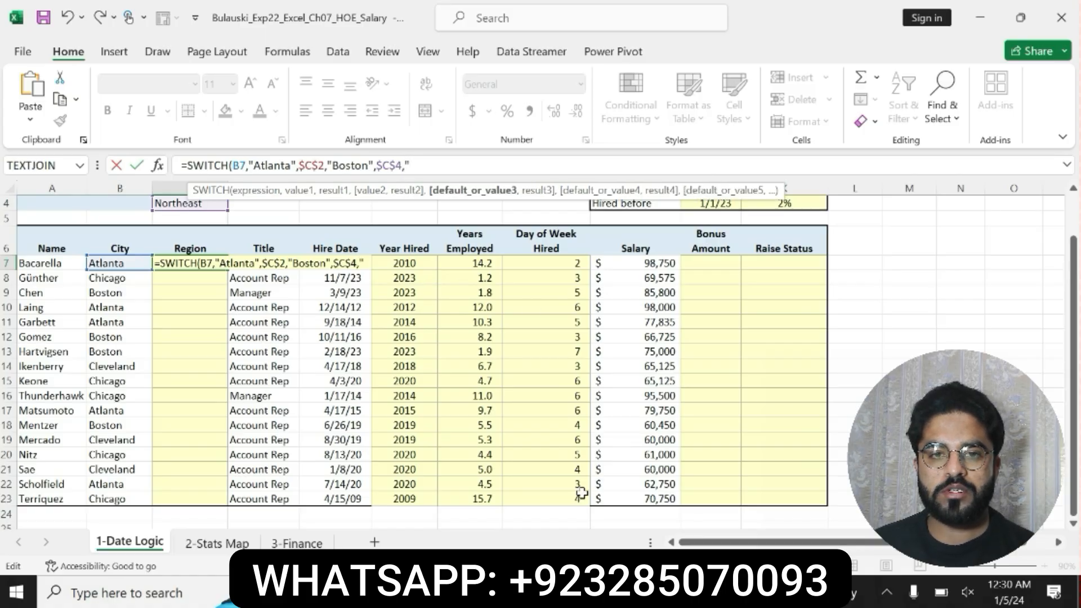
key(alt+Tab)
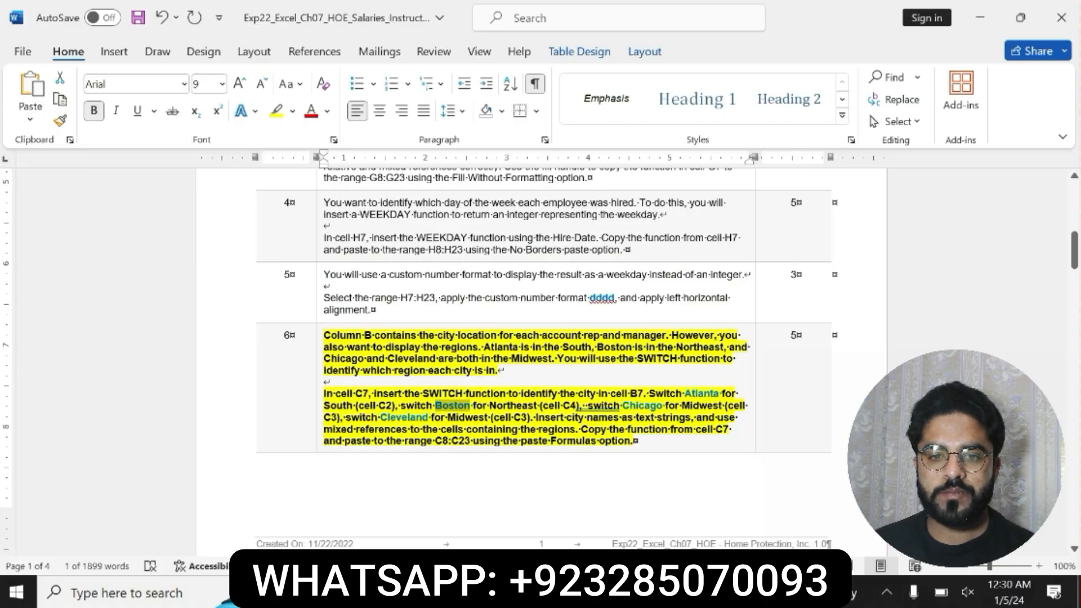
drag(622, 407, 662, 406)
key(ctrl+c)
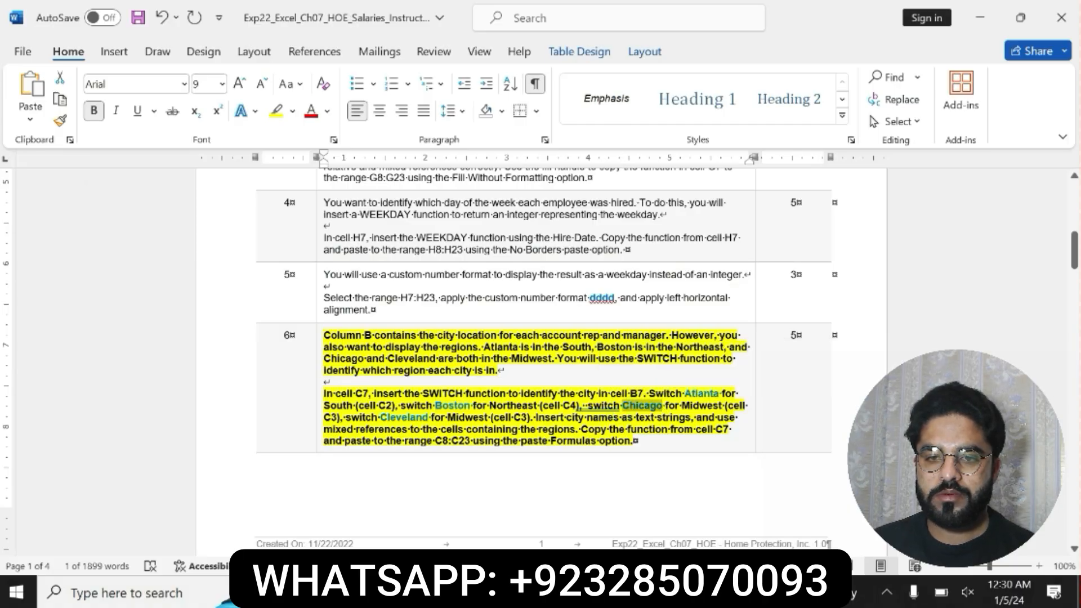
key(alt+Tab)
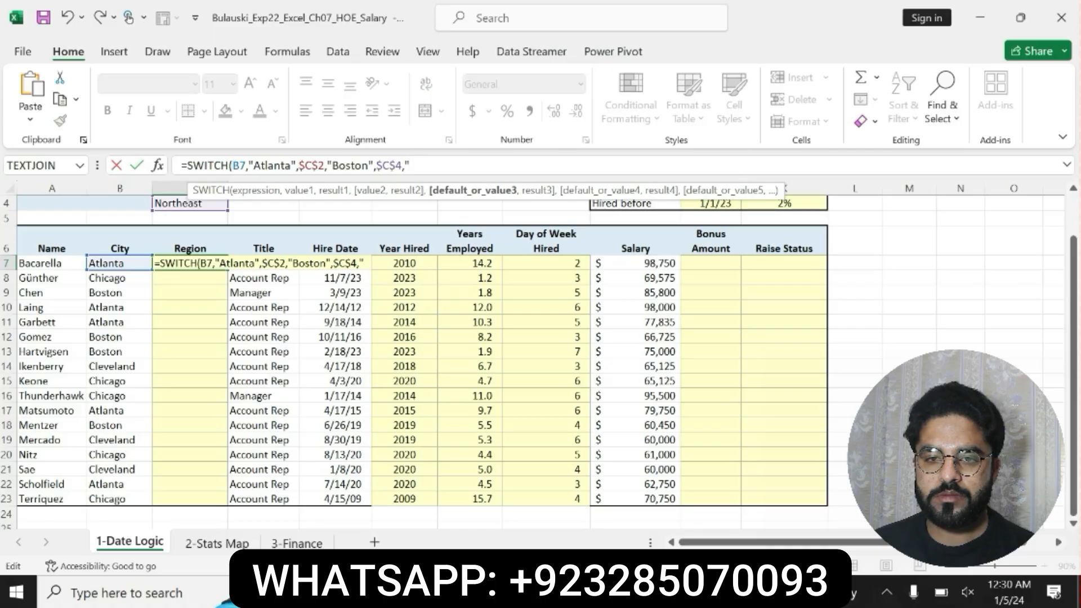
key(ctrl+v)
text(")
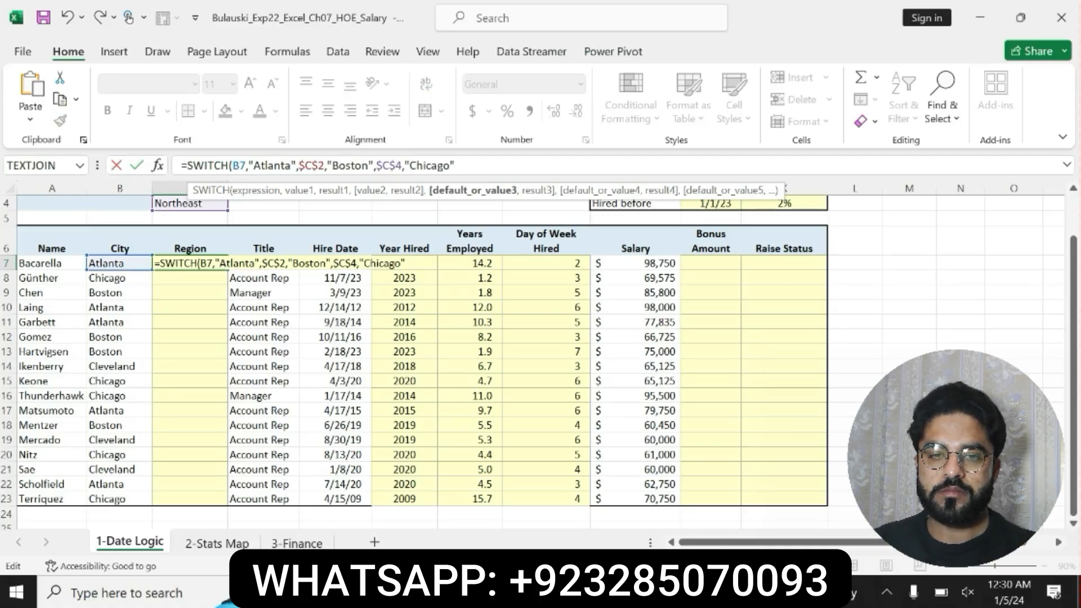
text(,$C)
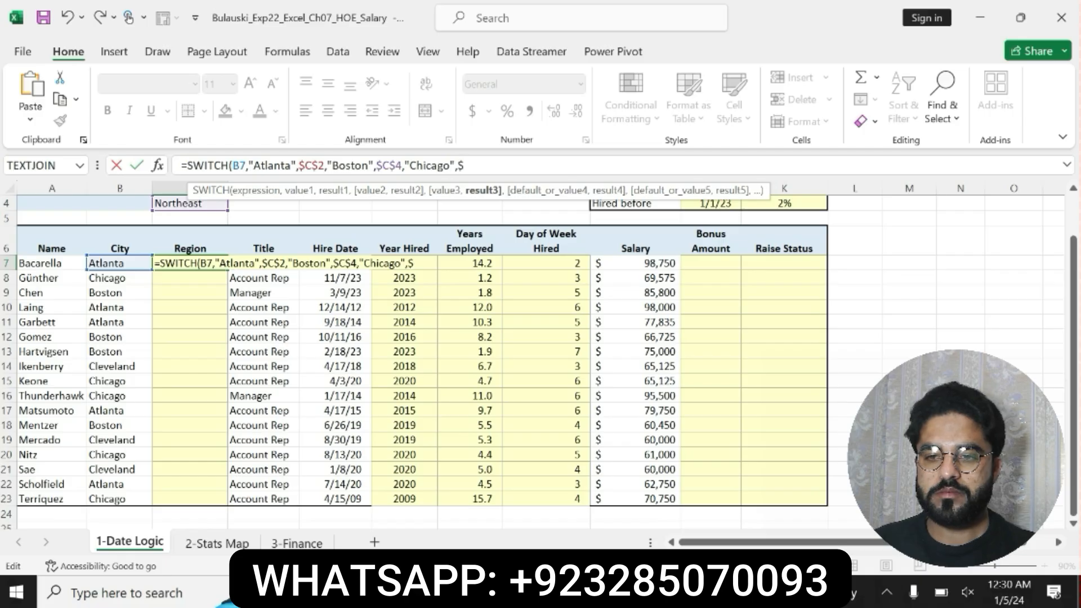
text($3)
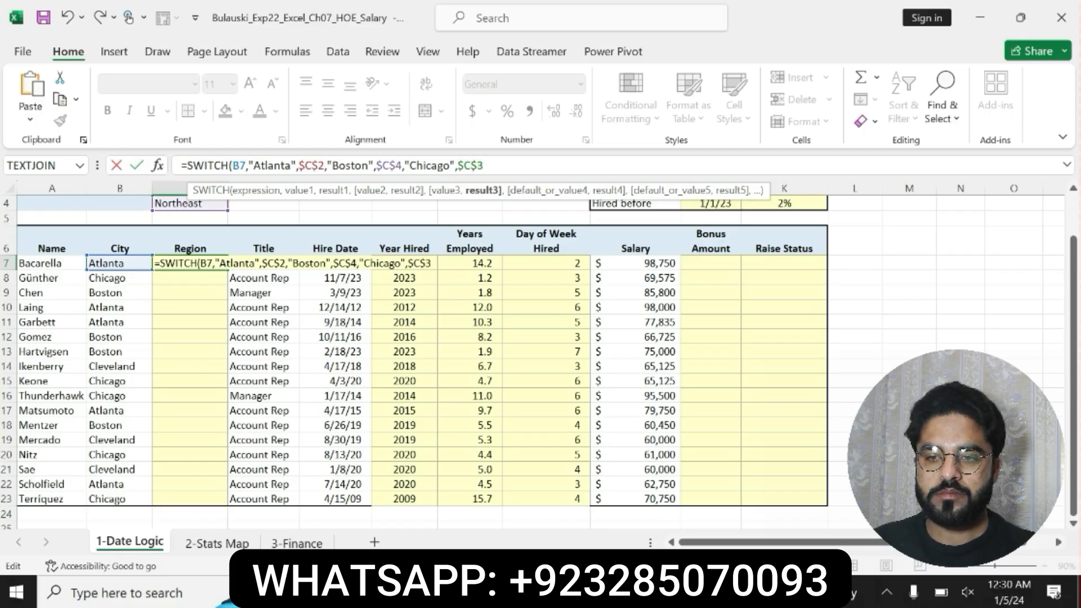
Add "Cleveland" from the Word instructions as the fourth SWITCH value with result $C$3, and complete the formula in Excel cell C7
text(,")
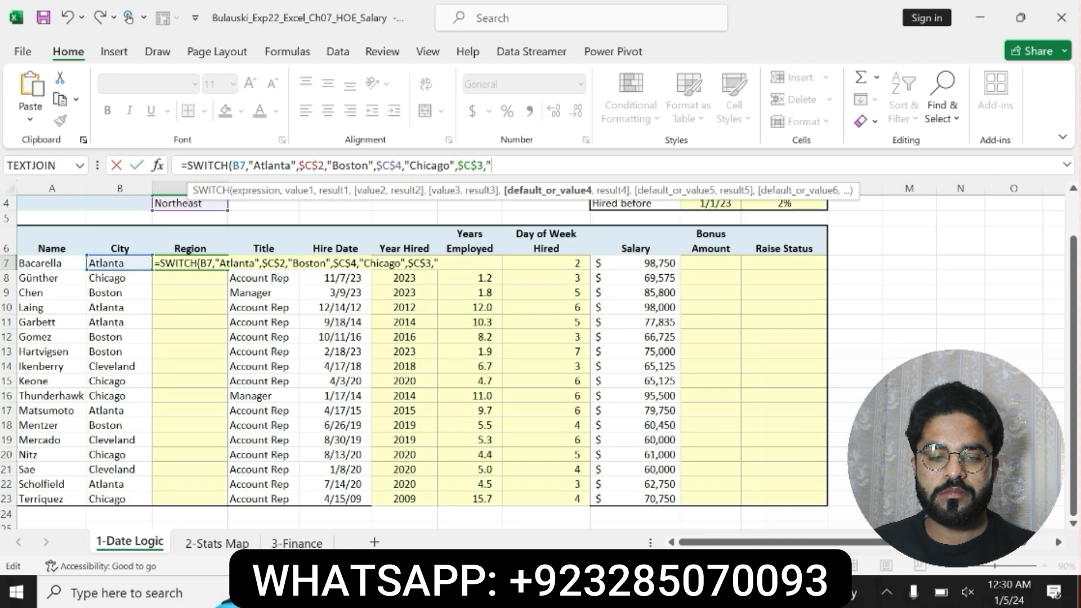
key(alt+Tab)
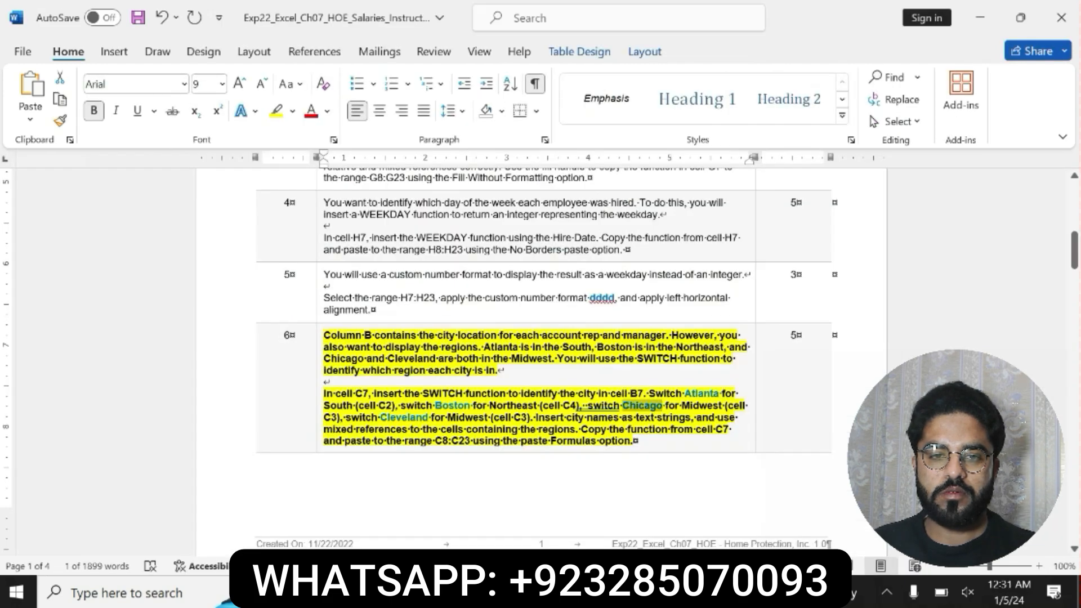
drag(381, 417, 429, 419)
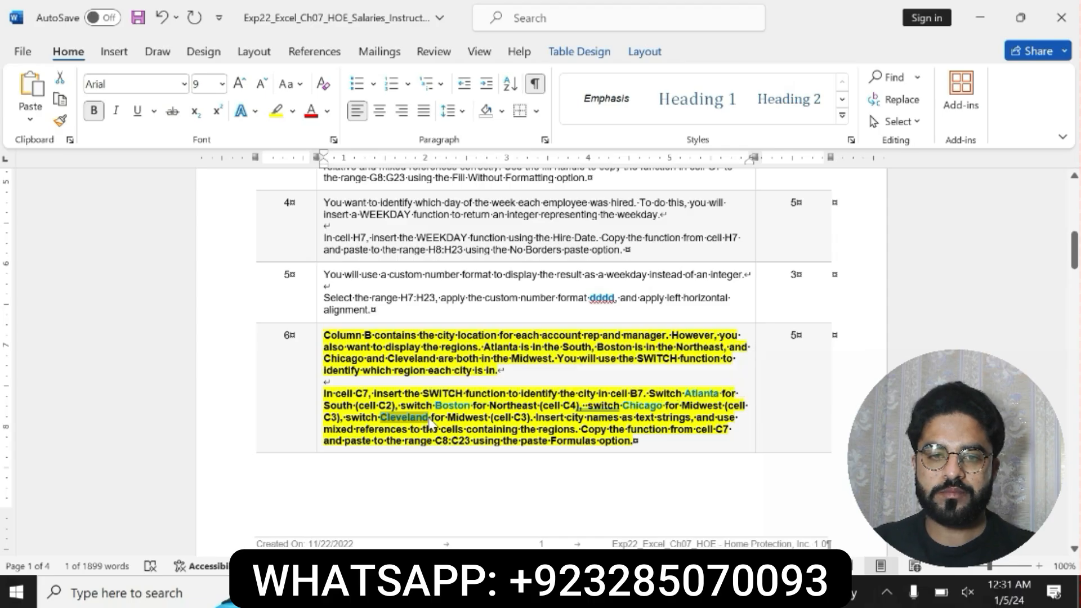
key(alt+Tab)
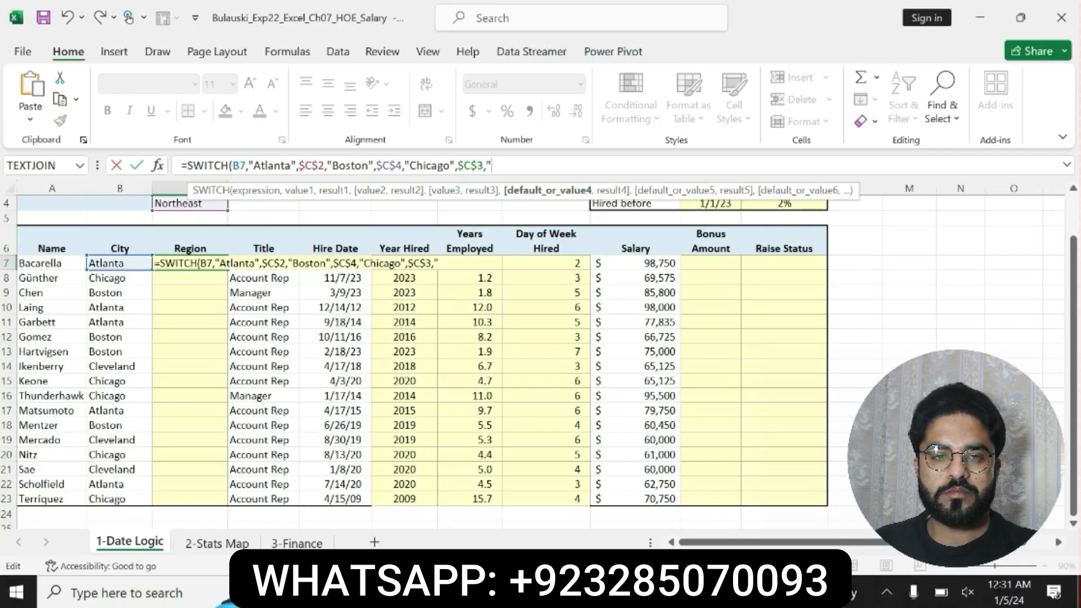
text(Cleveland)
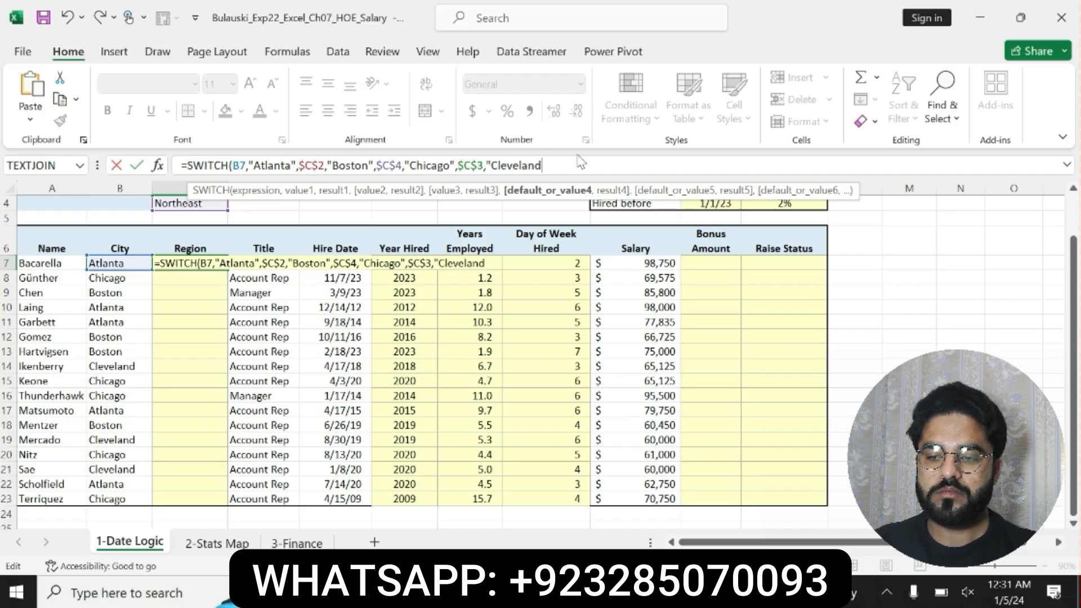
text(")
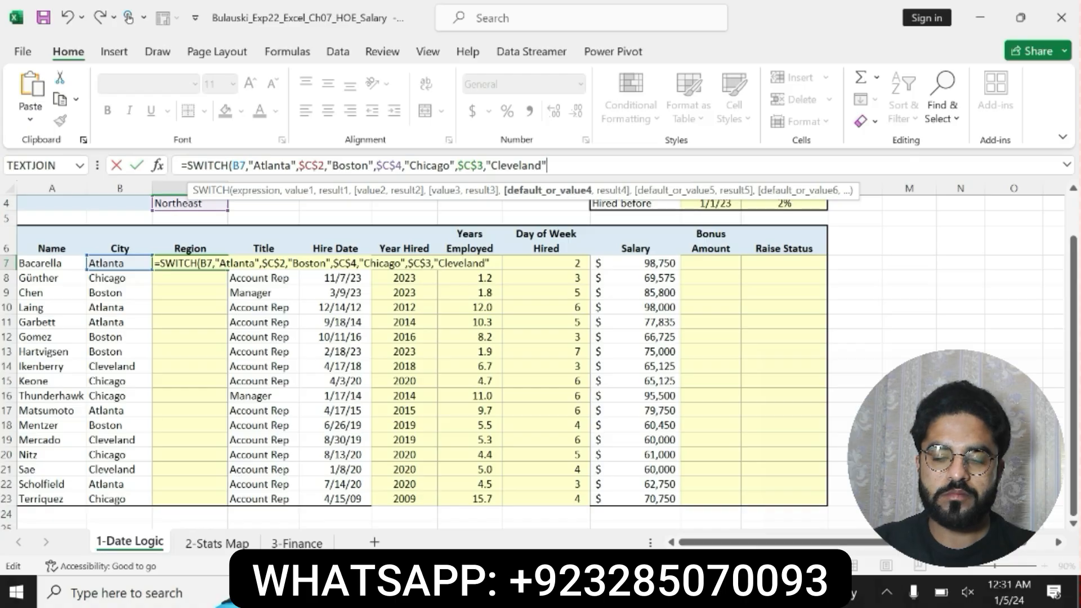
text(,$C)
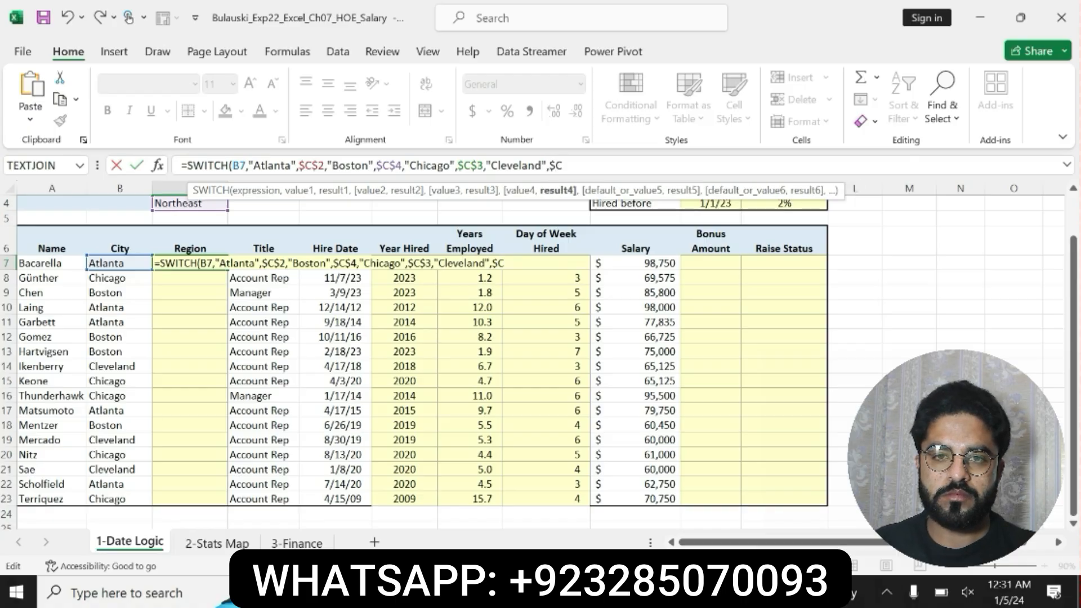
text($3)
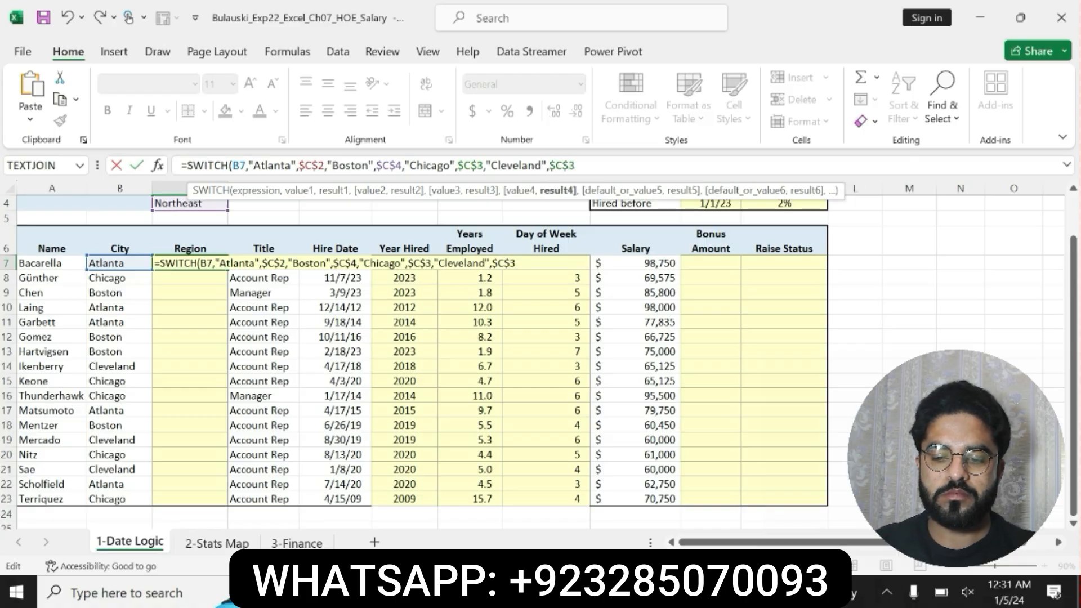
text())
key(Return)
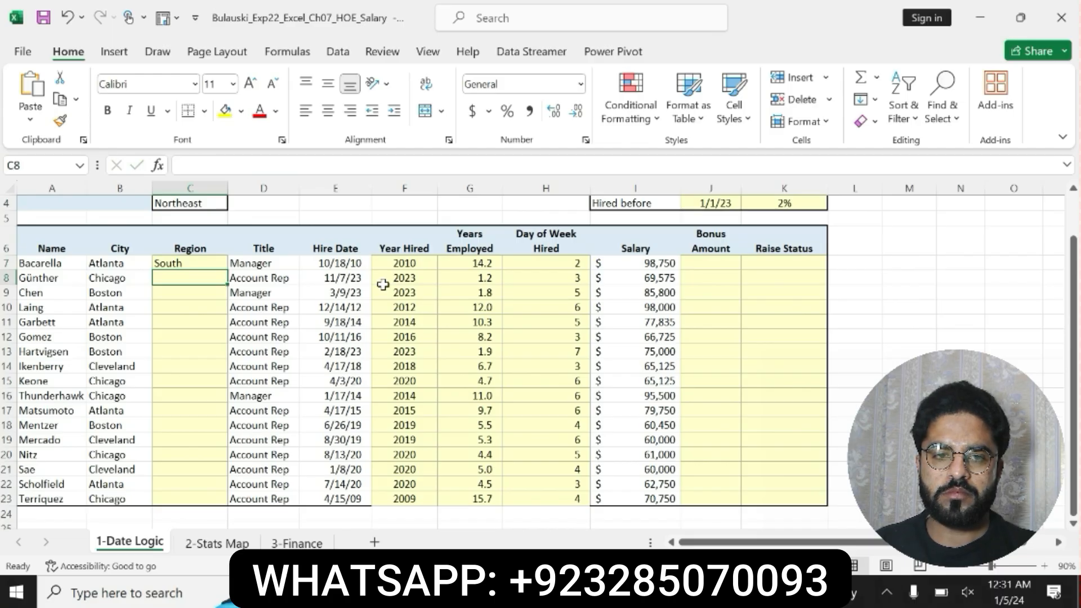
Check the copy instruction of step 6 in Word, and fill the SWITCH formula from C7 down to C23 in Excel
click(619, 592)
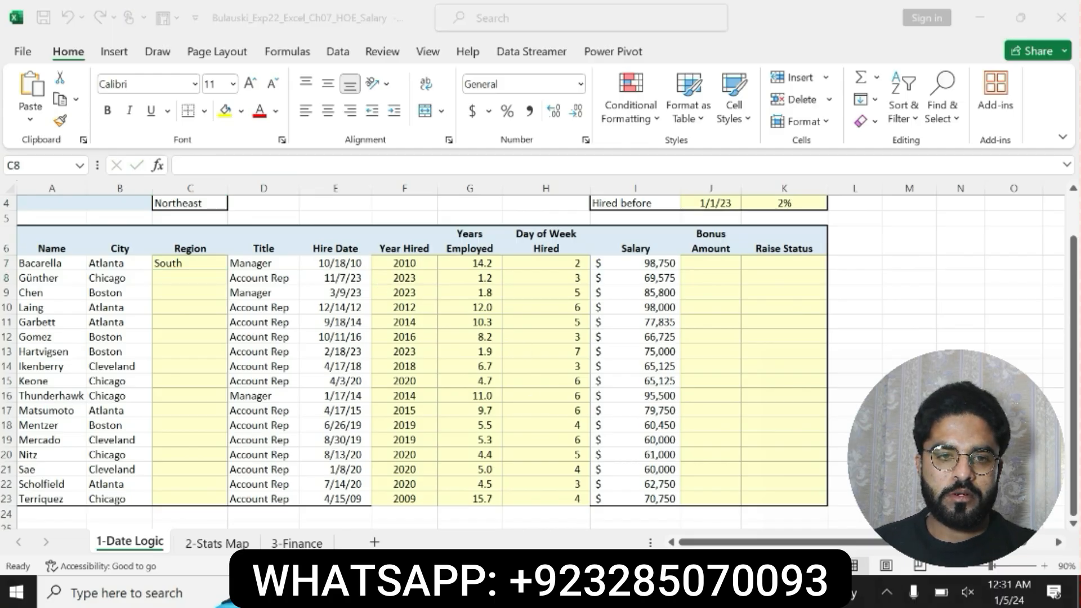
click(473, 409)
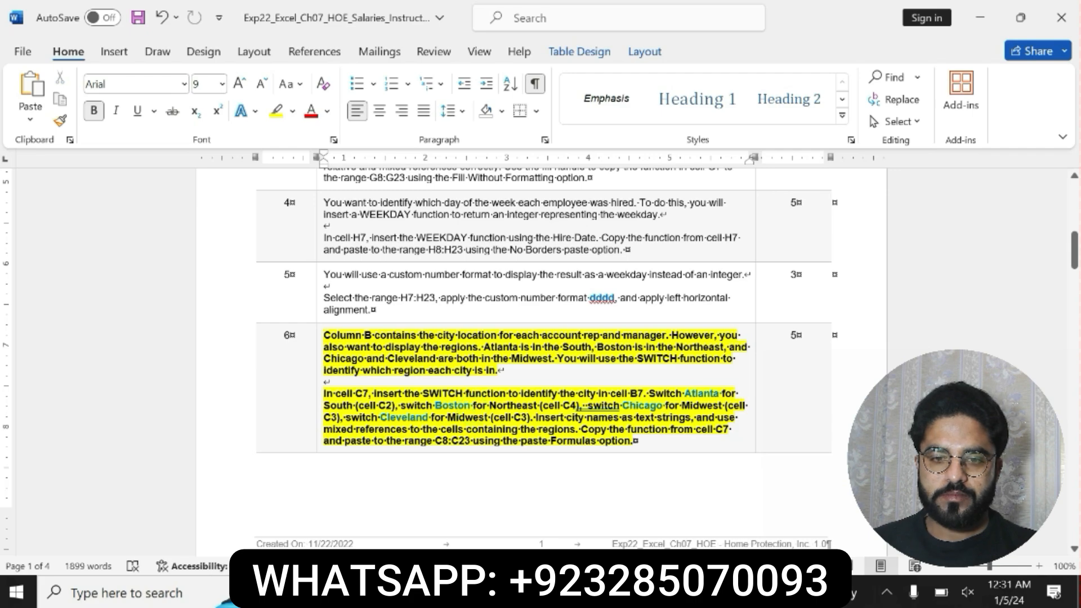
drag(696, 429, 523, 454)
key(alt+Tab)
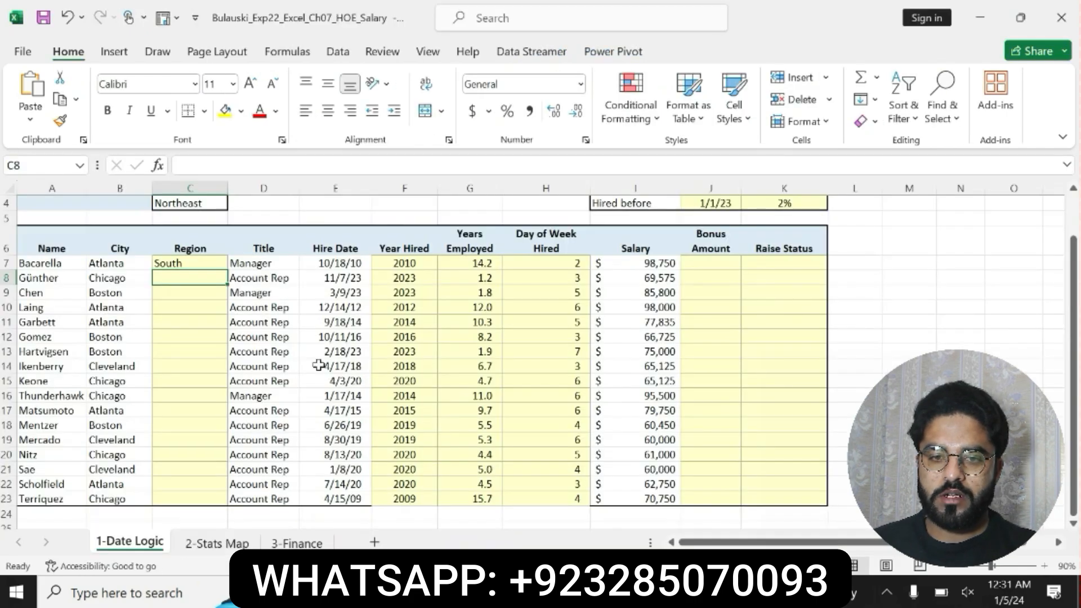
click(202, 262)
drag(227, 270, 205, 501)
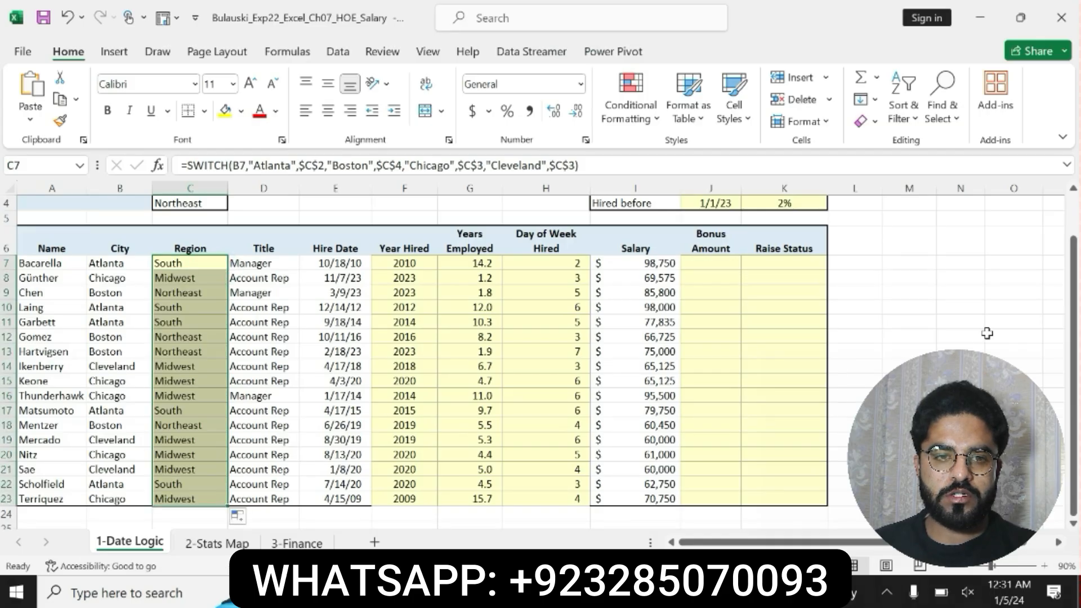
Review the complete SWITCH formula in cell C7 against the Regions list
drag(1072, 333, 1073, 293)
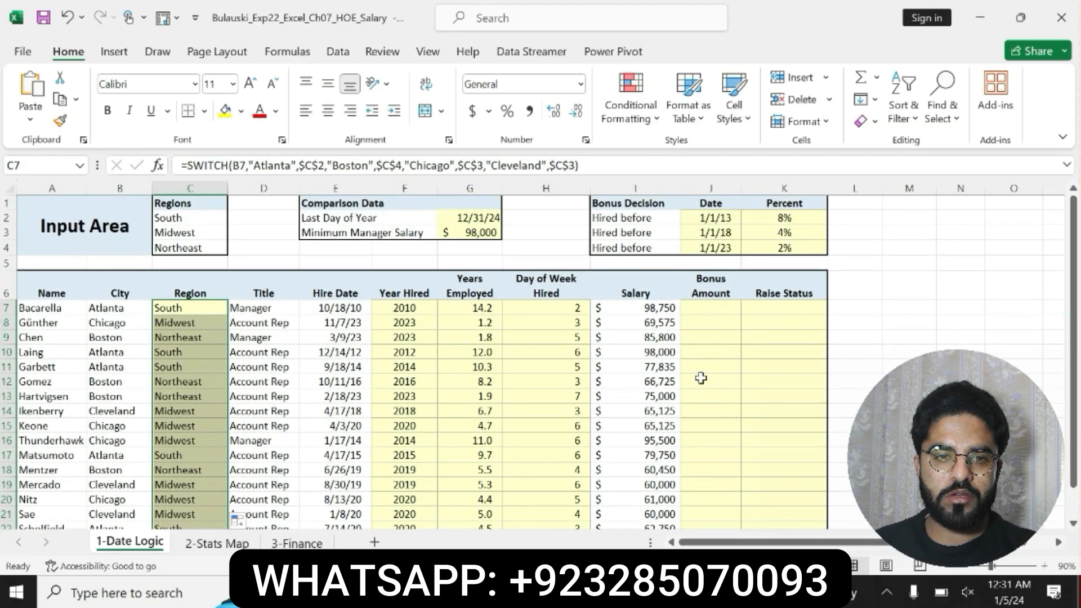
click(584, 165)
drag(584, 164, 180, 165)
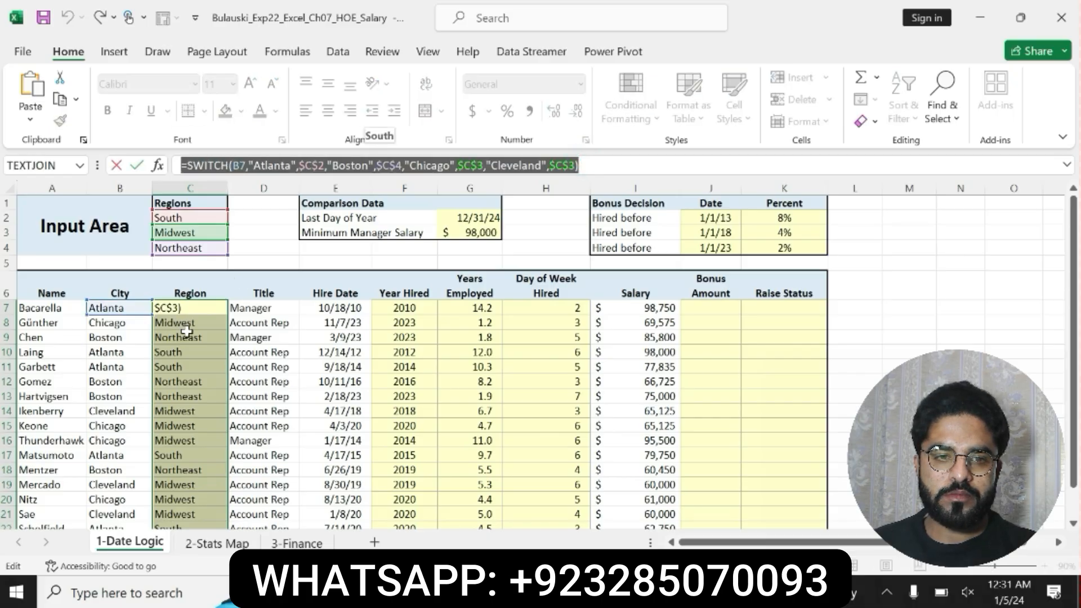
click(586, 165)
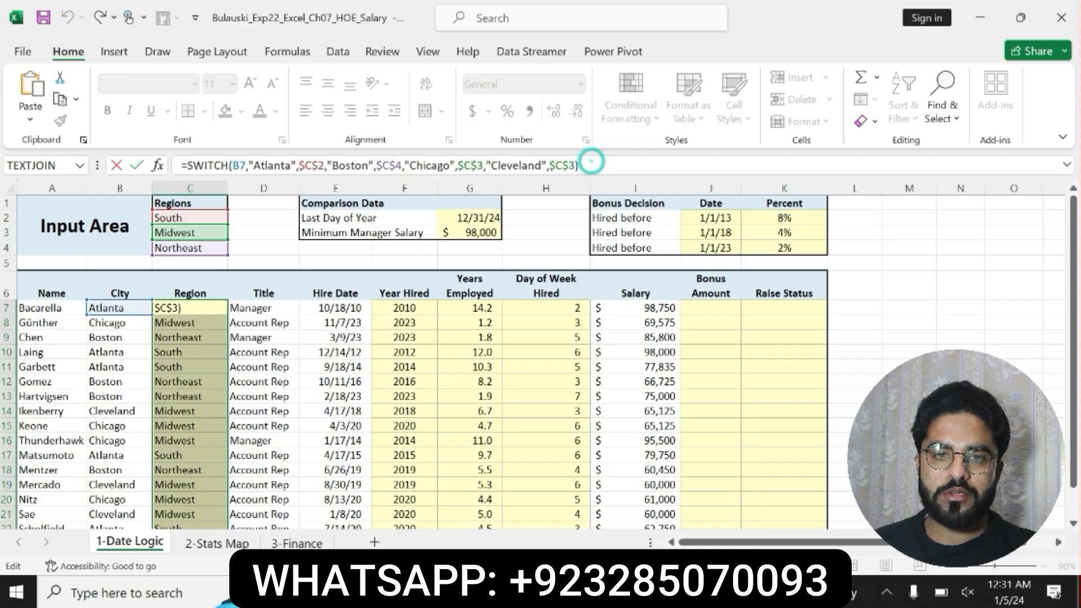
key(Return)
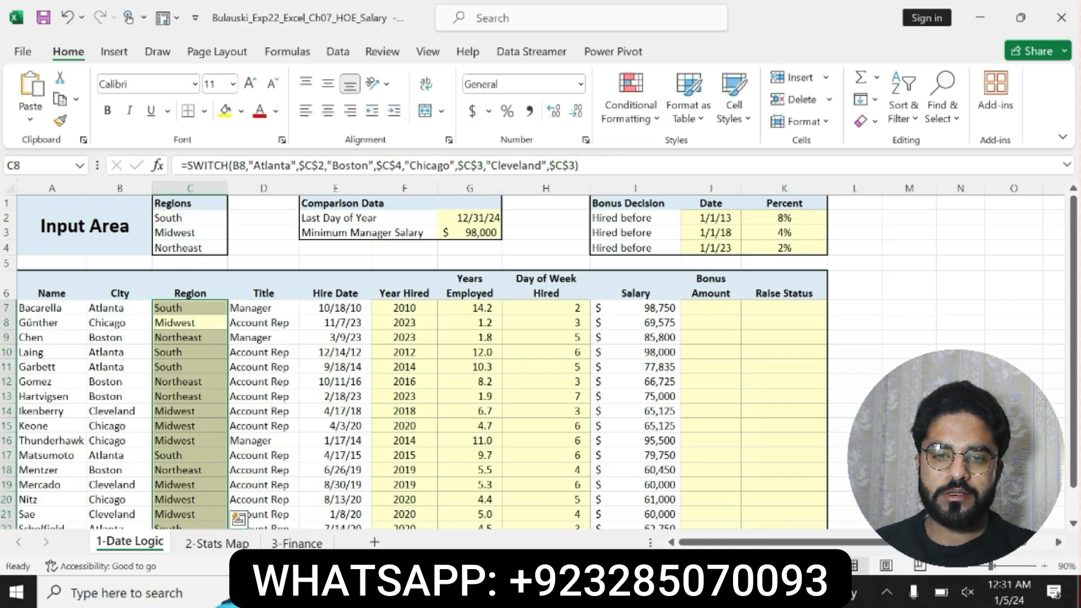
In the Word instructions, undo the bold and highlighting of step 6, and make the step 7 text bold with yellow highlighting
key(alt+Tab)
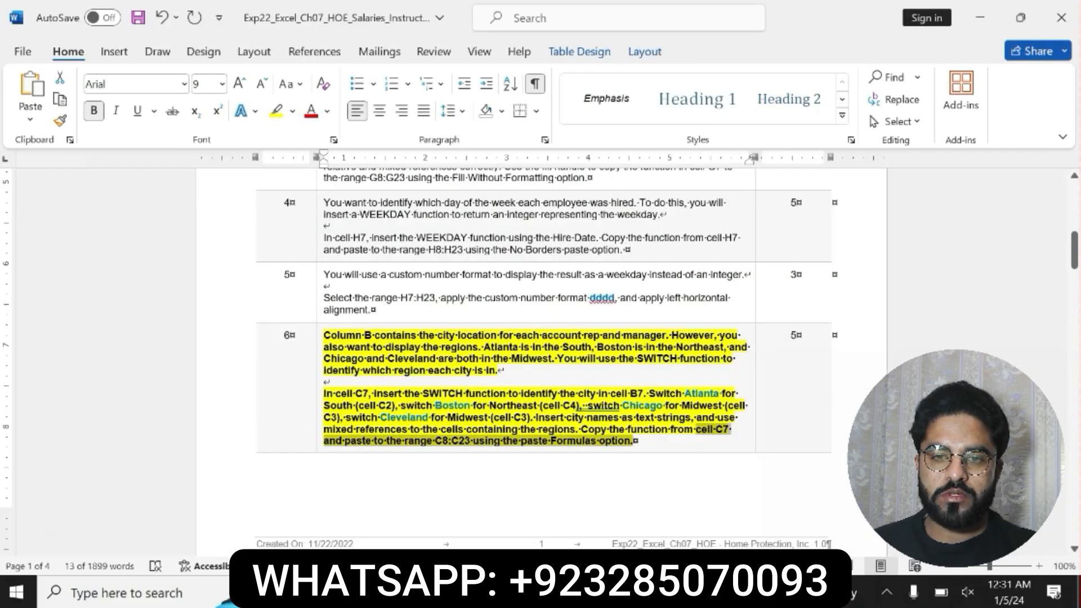
key(ctrl+z)
key(ctrl+z)
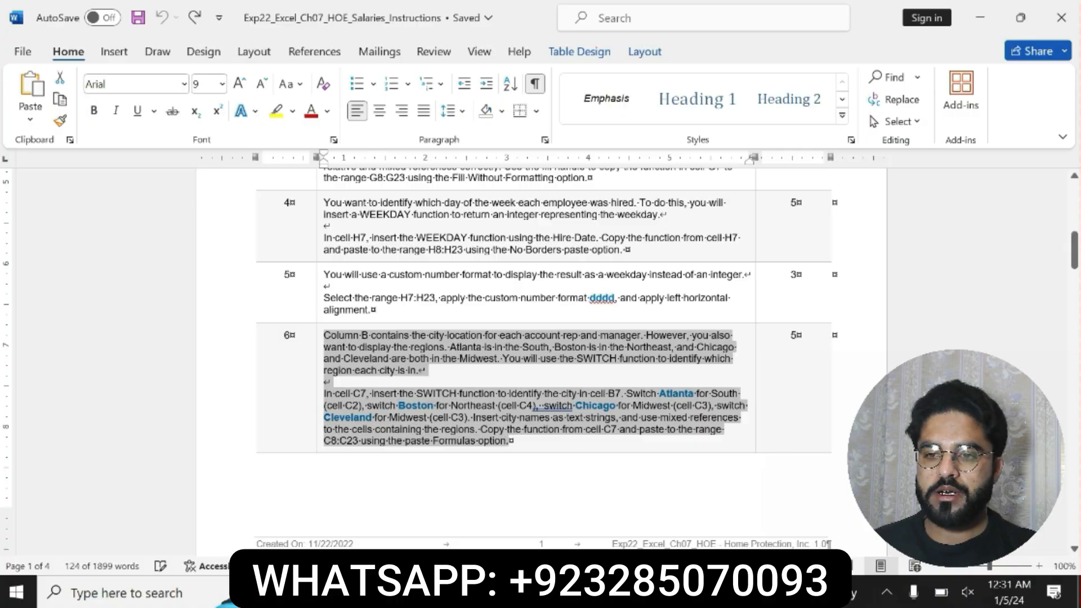
drag(1074, 250, 1073, 303)
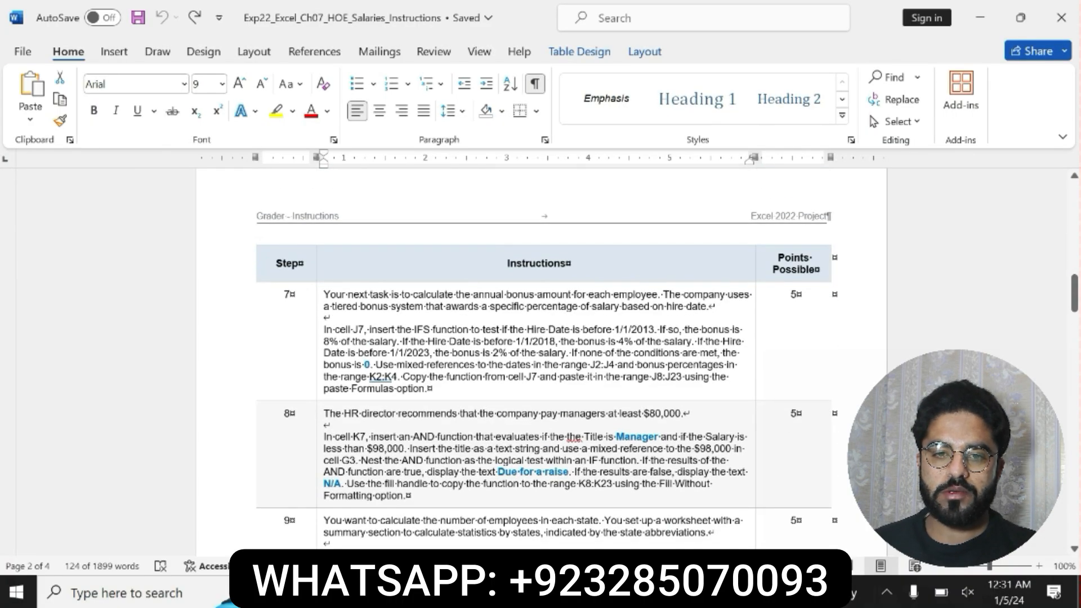
drag(324, 294, 431, 388)
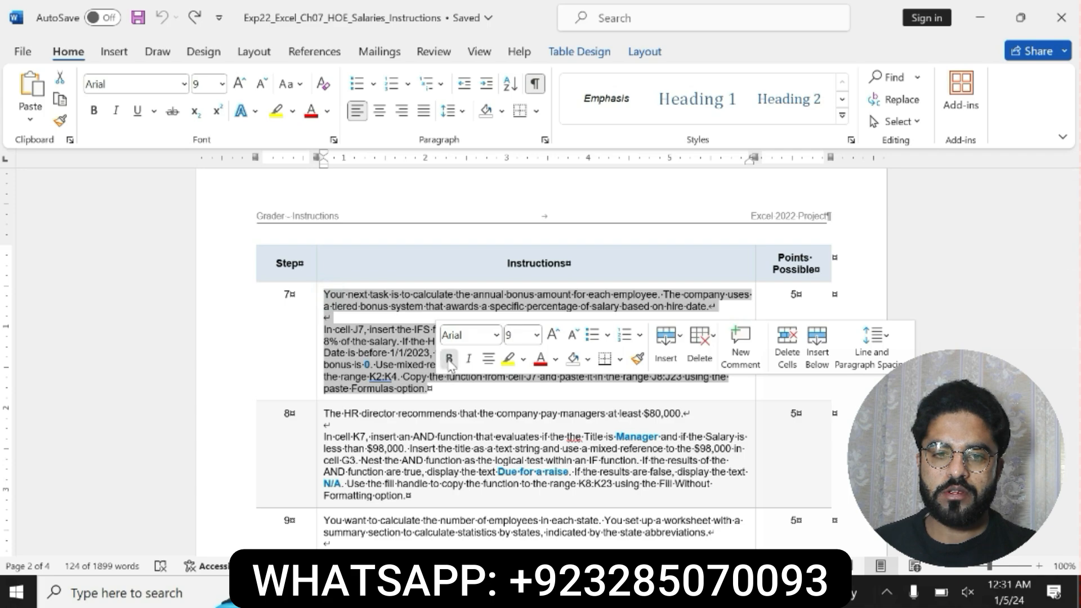
click(449, 359)
click(508, 359)
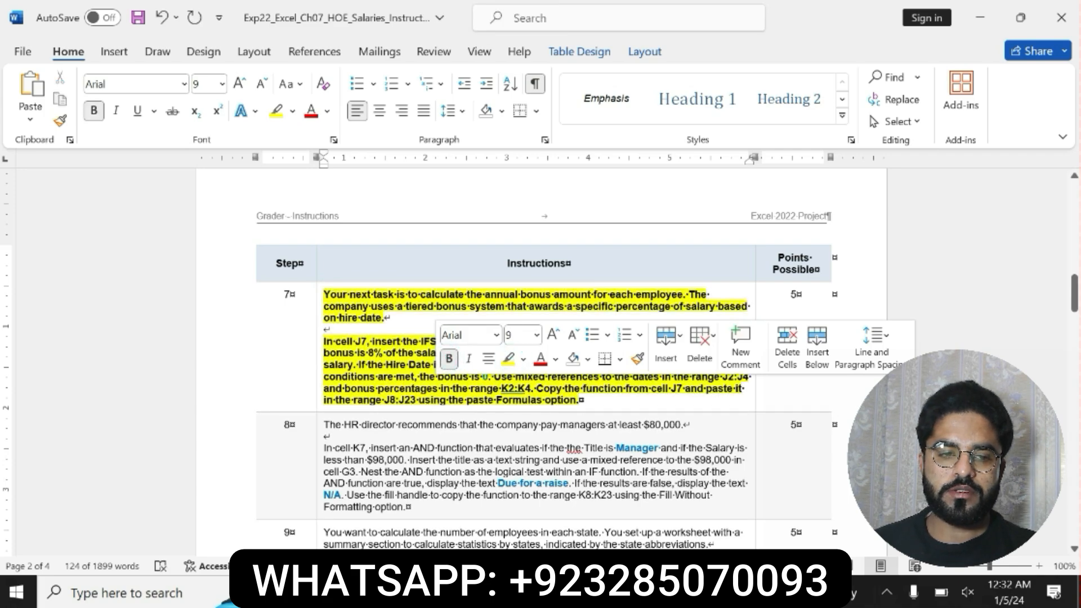
Read step 7 of the Word instructions for the IFS bonus conditions, percentages, required mixed references and copy range
drag(323, 294, 583, 401)
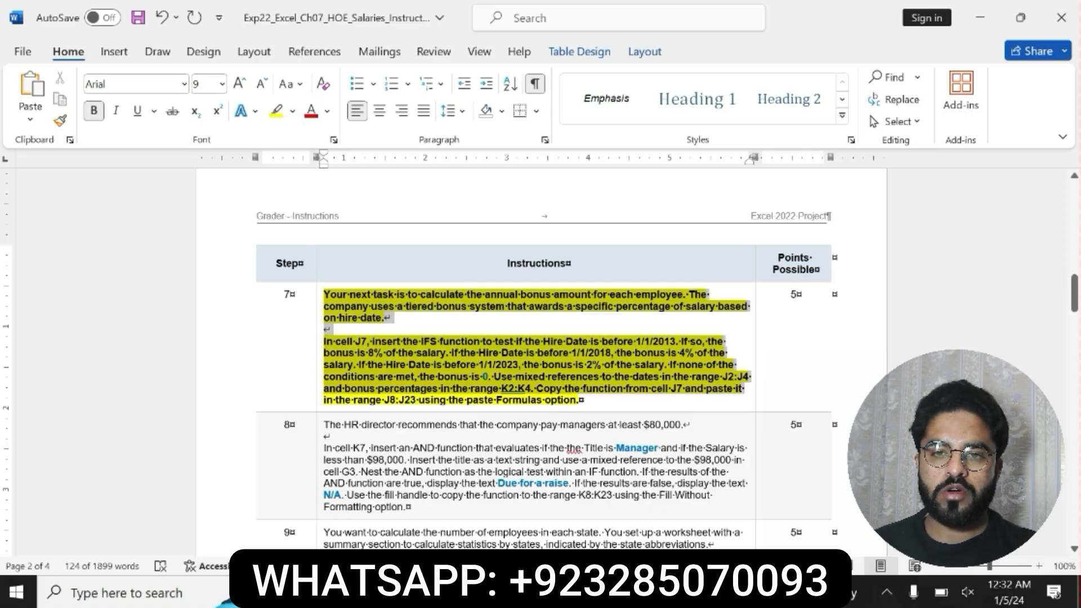
click(329, 346)
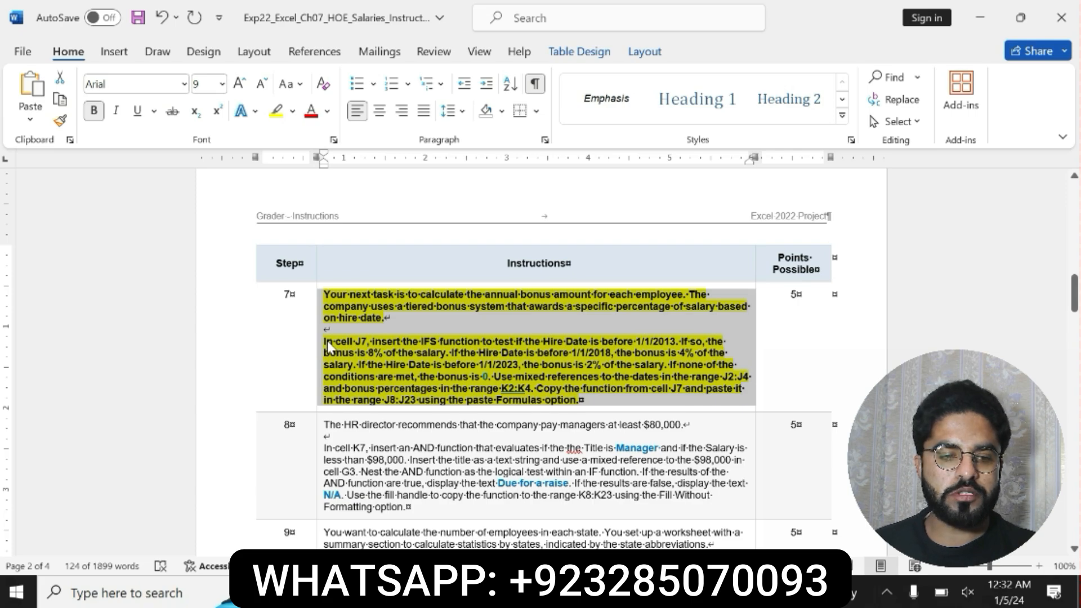
click(326, 341)
drag(324, 342, 580, 399)
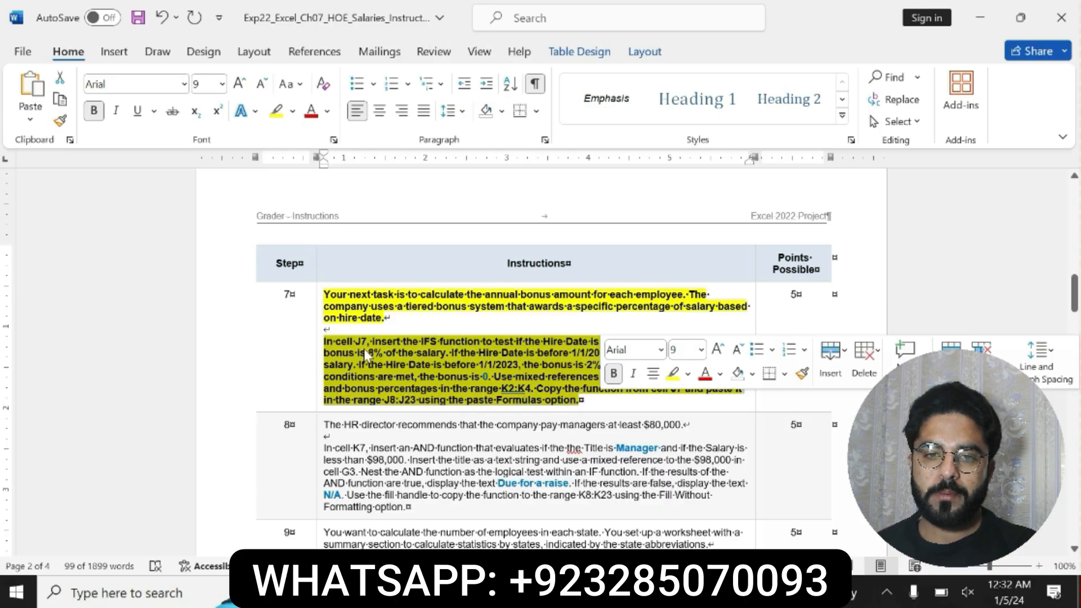
drag(334, 344, 509, 388)
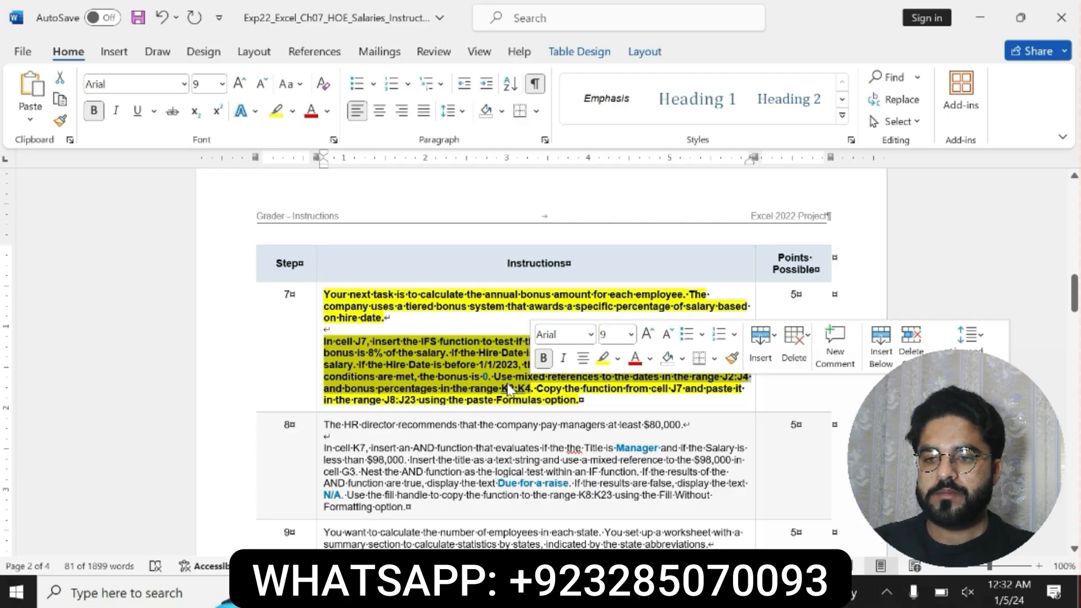
click(373, 342)
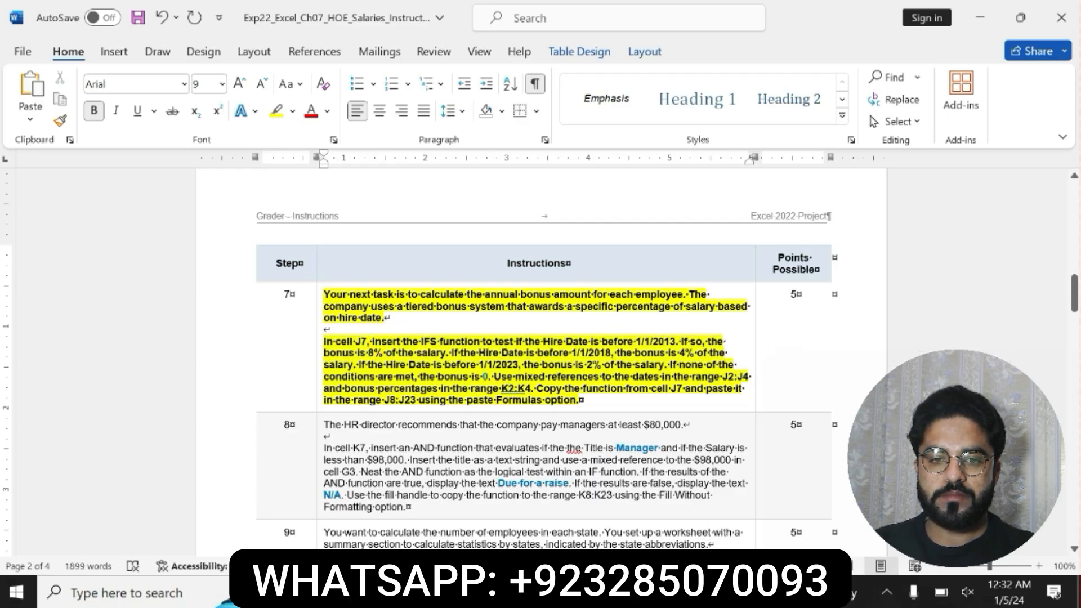
drag(324, 341, 611, 353)
In Excel cell J7, start an IFS formula with the first test E7<$J$2 and its result $K$2*$I$7
key(alt+Tab)
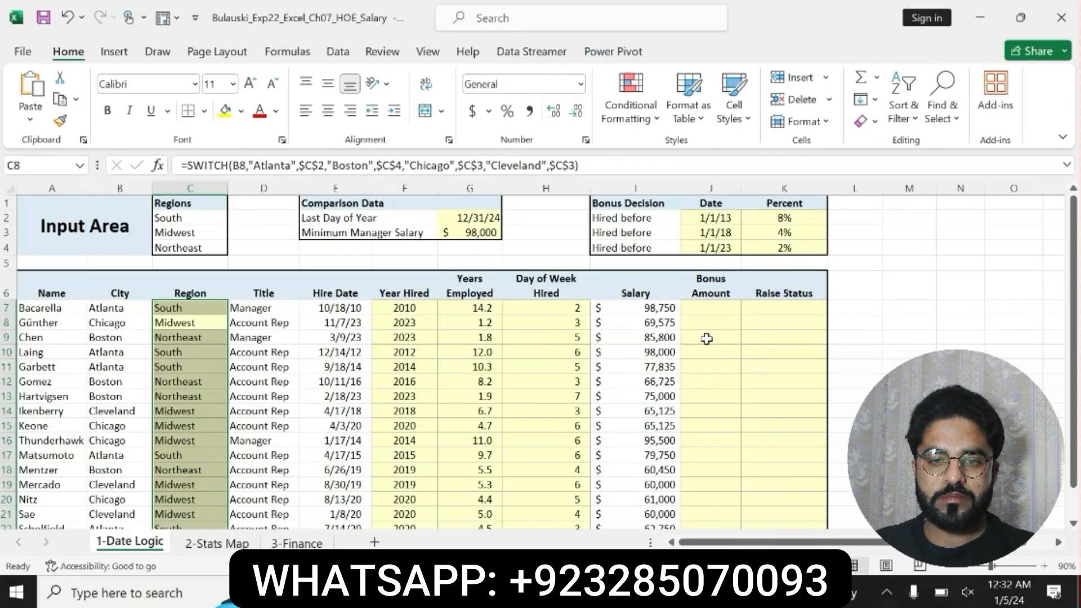
click(710, 307)
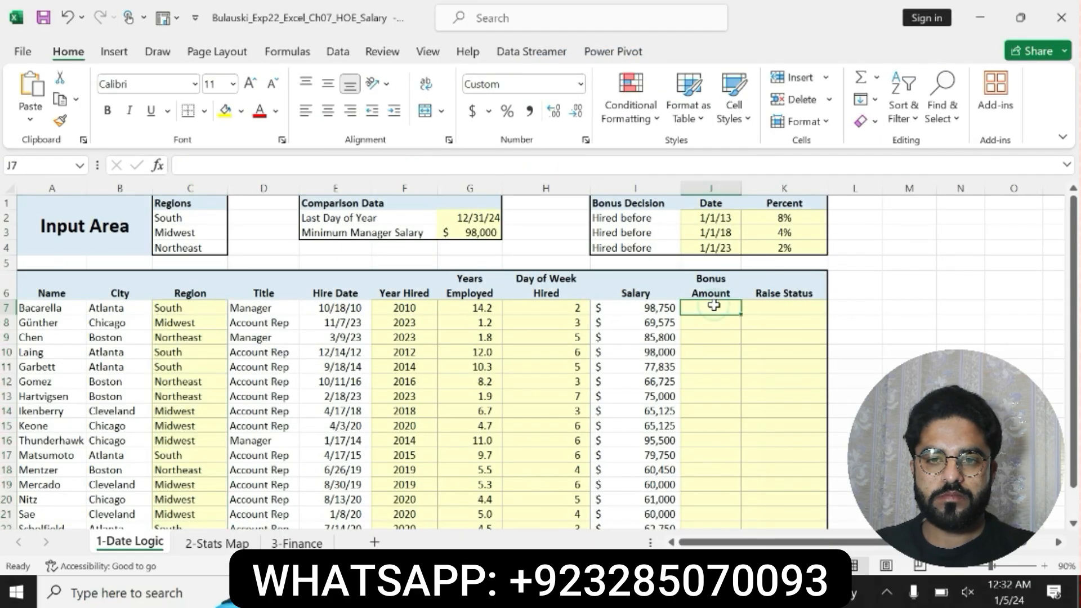
text(=IFS)
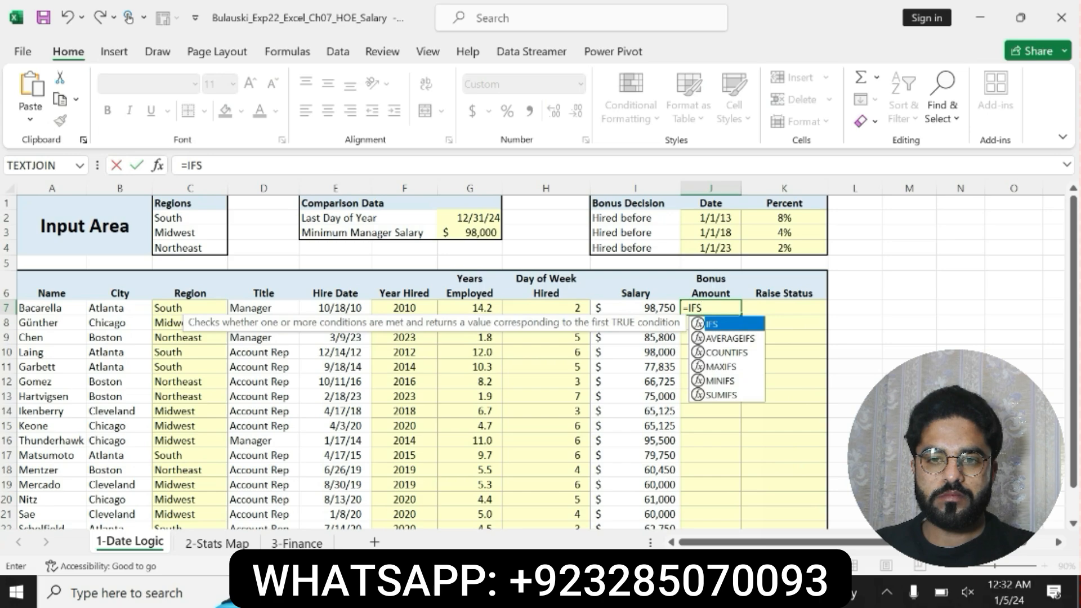
double_click(717, 325)
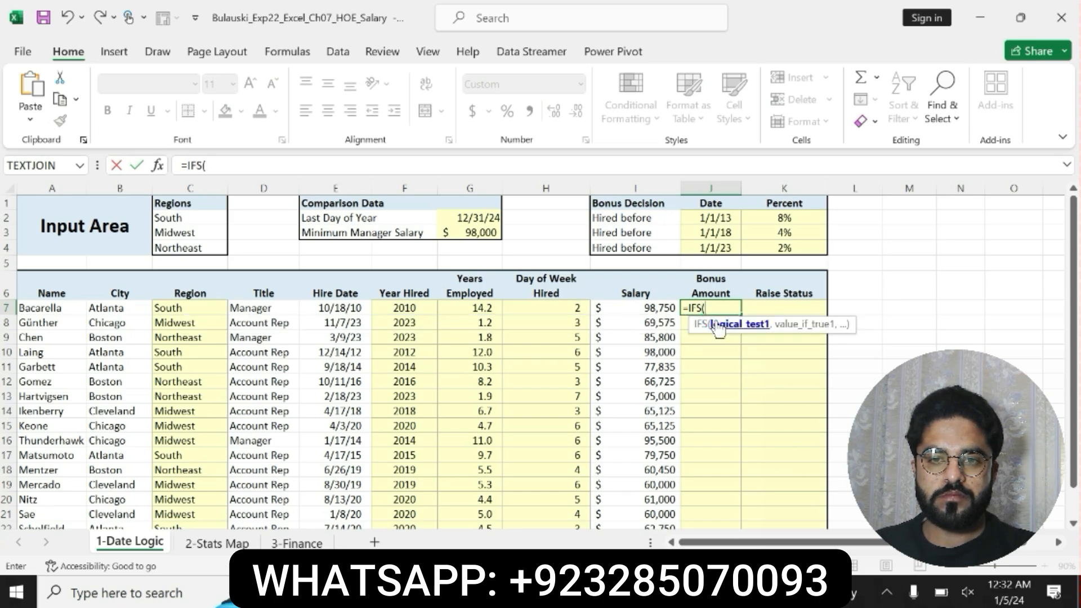
text(E7<)
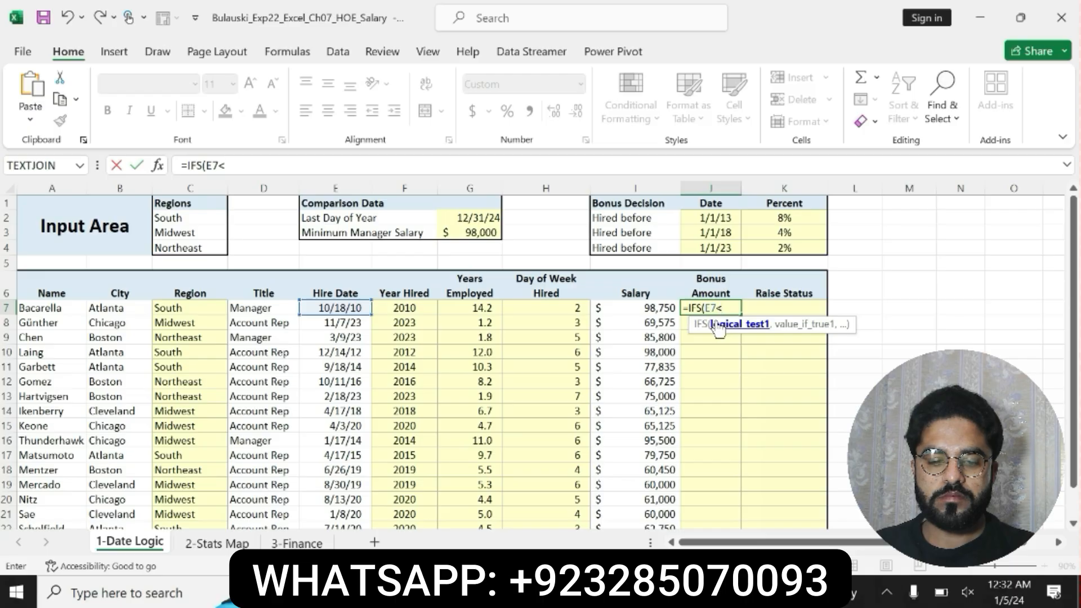
text($J$2)
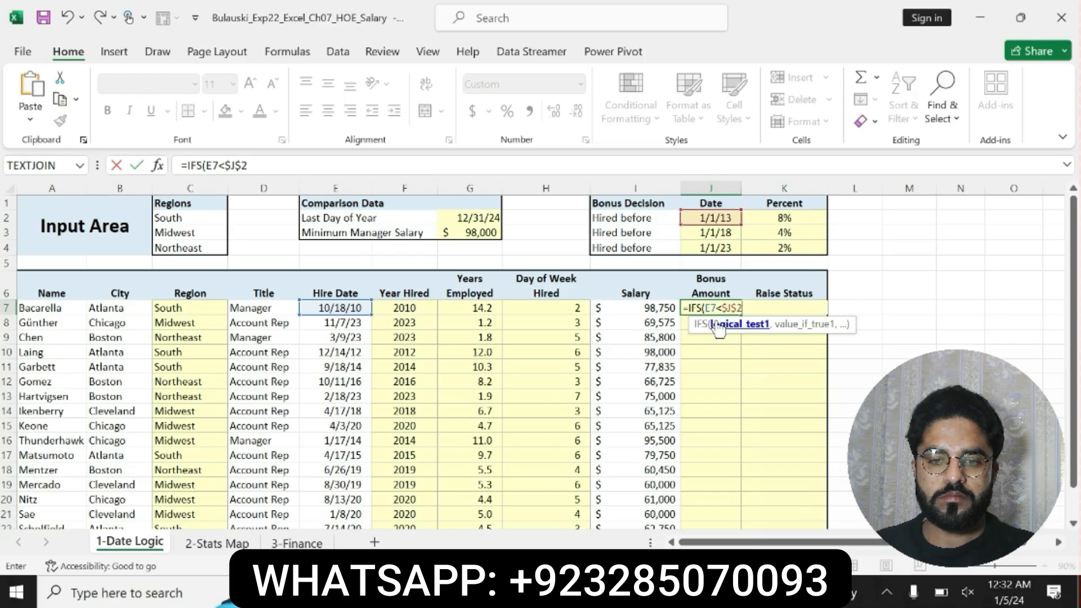
text(,)
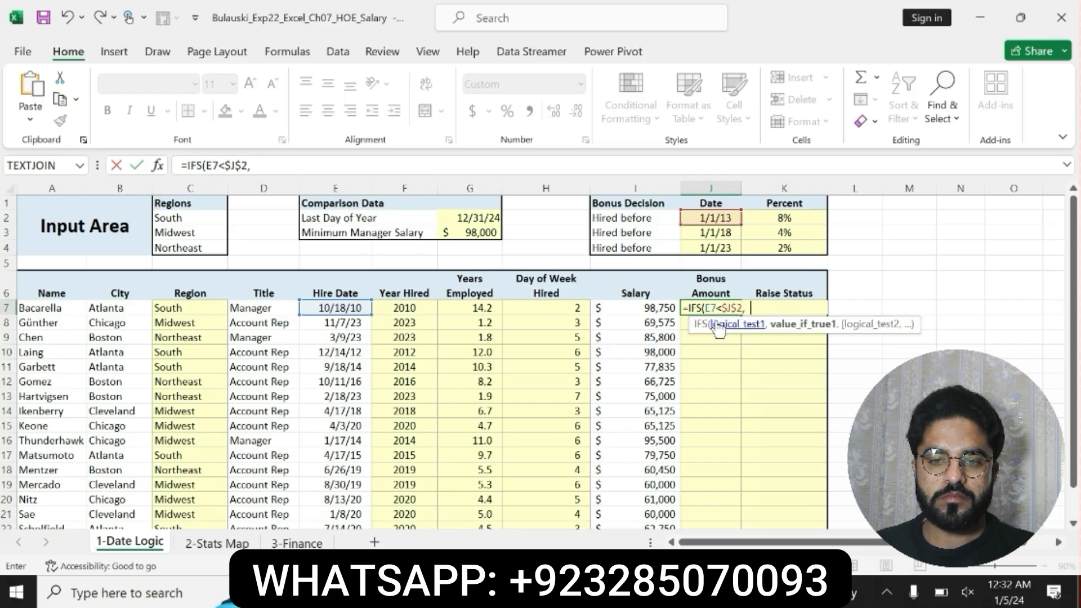
text($K$2)
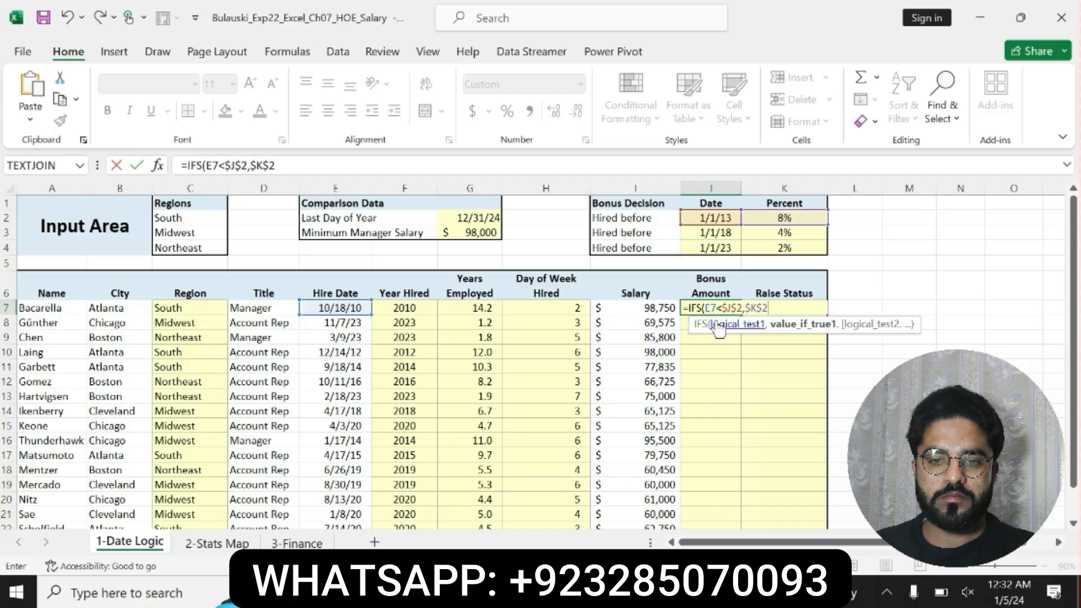
text(*)
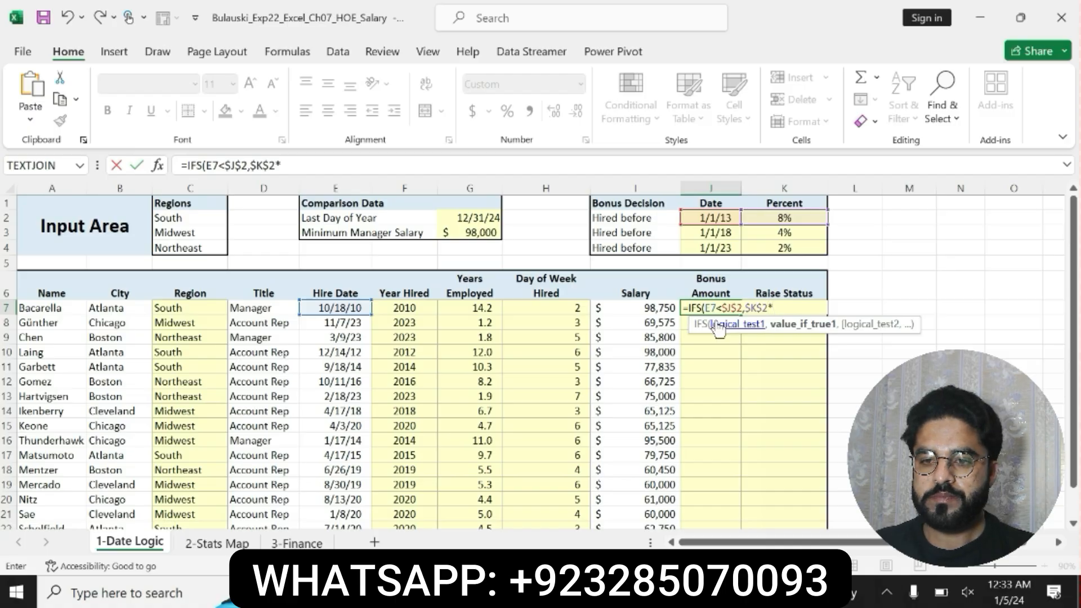
text($I)
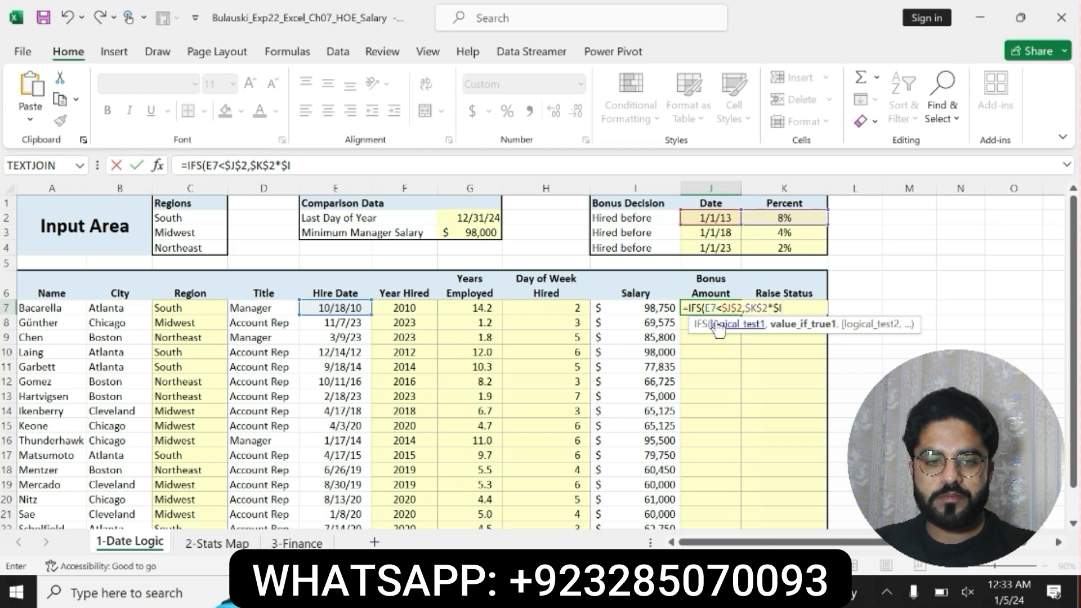
text($7)
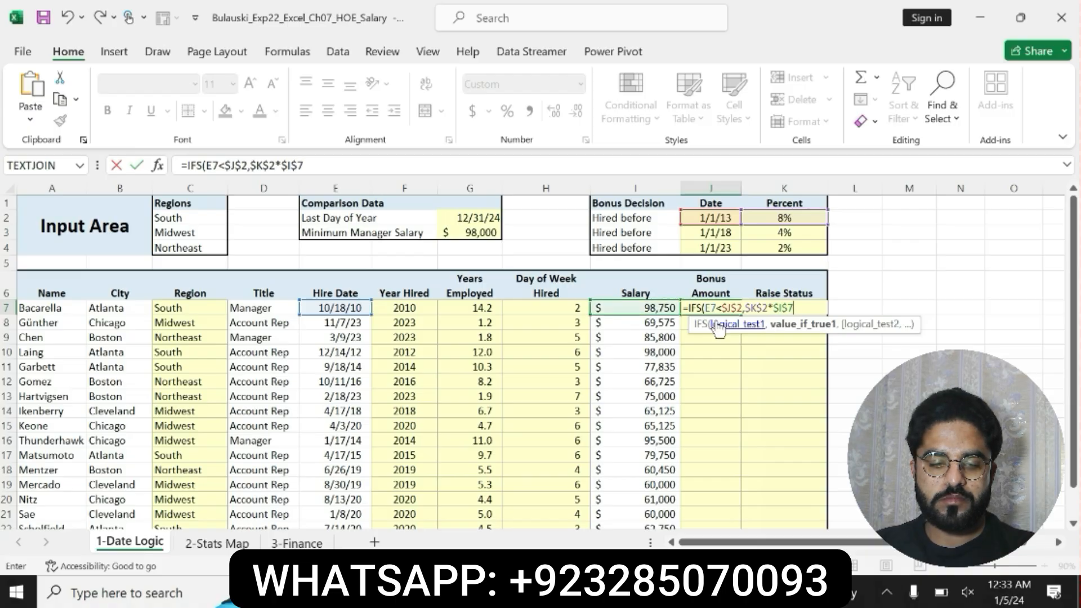
Extend the IFS formula in J7 with the second test E7<$J$3 and begin its result with $K$3*
text(,E)
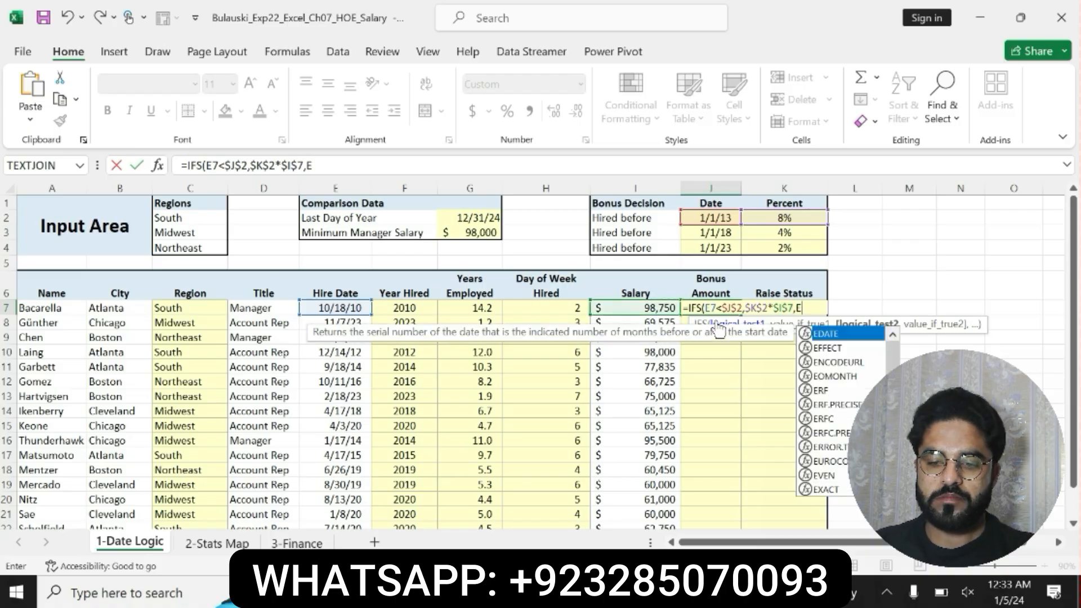
text(7)
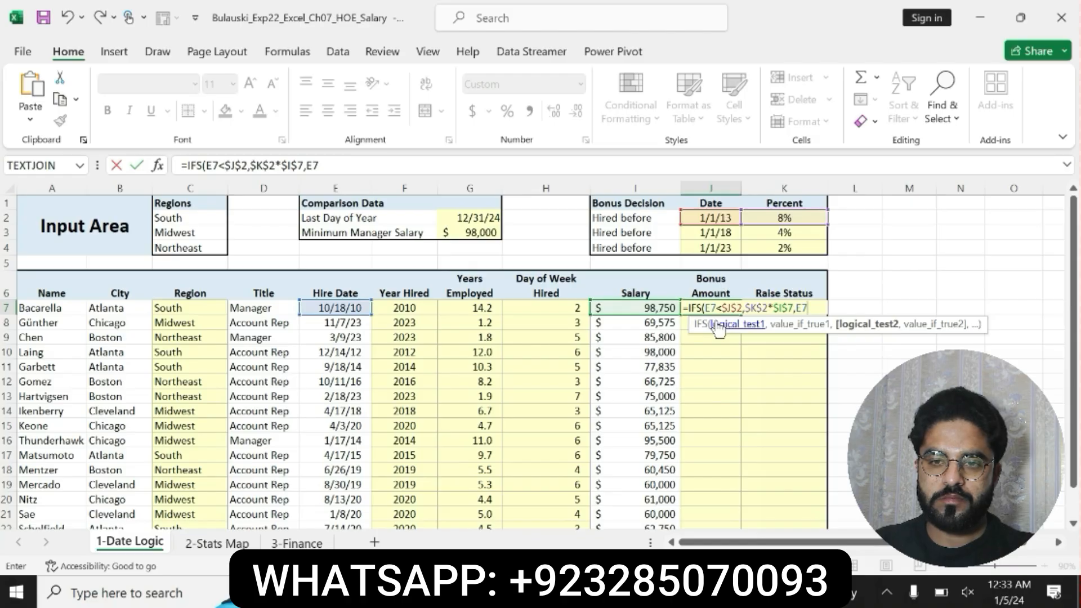
text(<$)
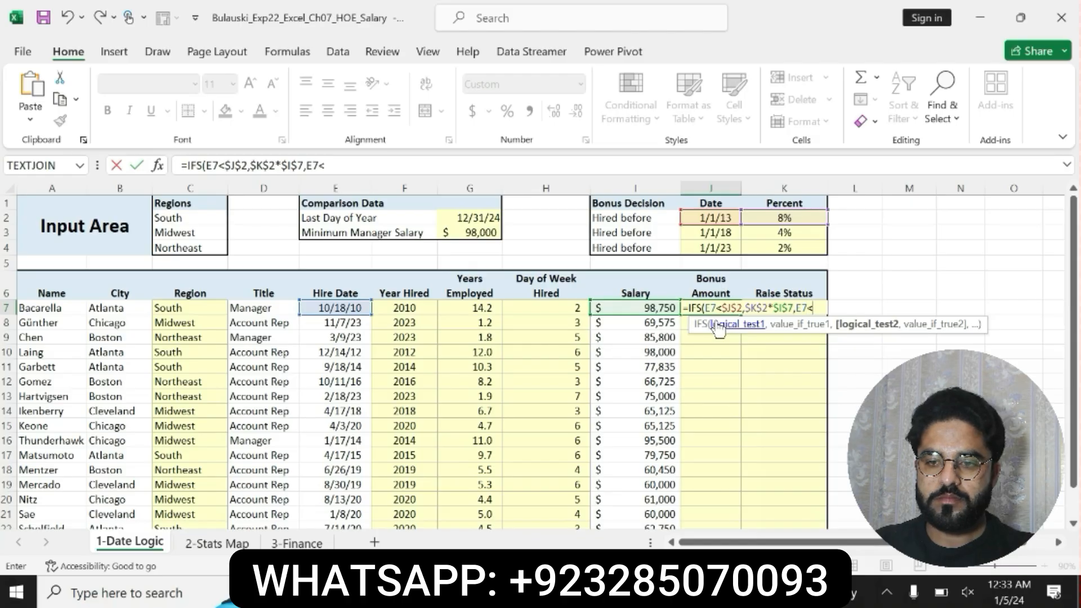
text(J)
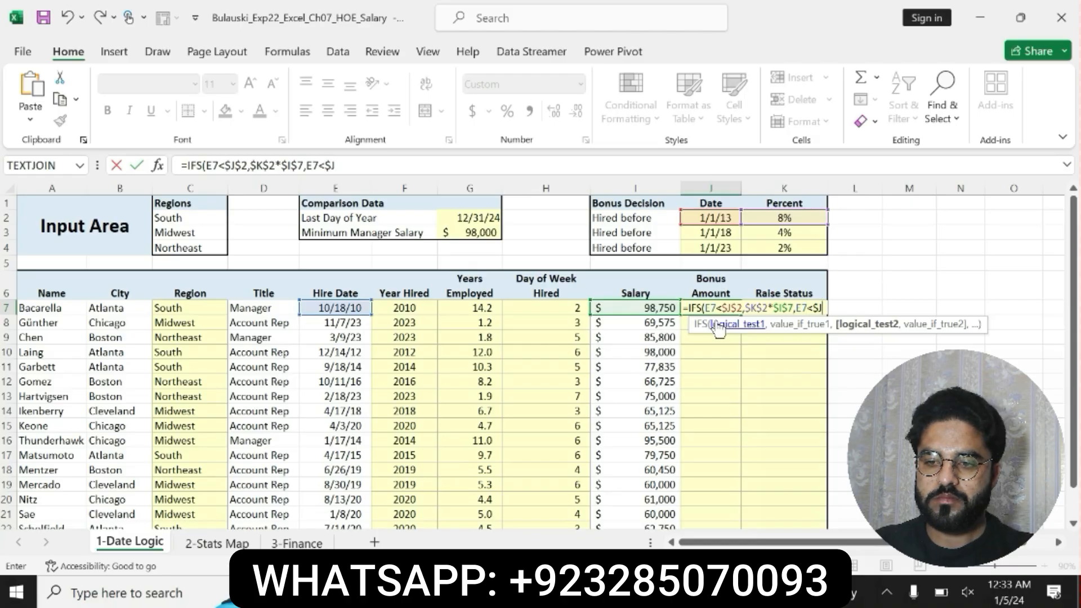
text($3)
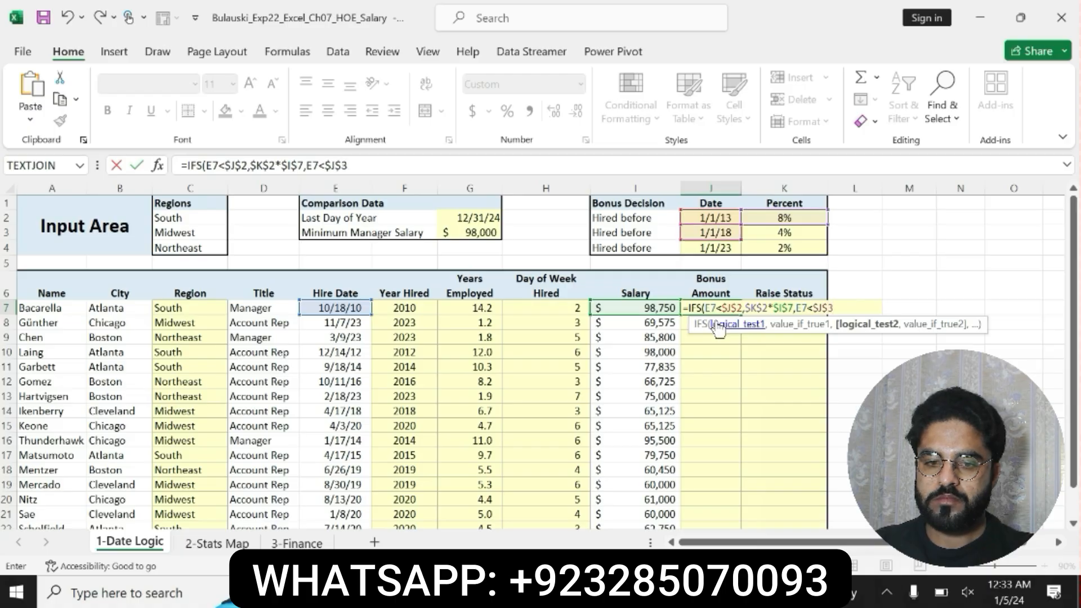
text( ,$)
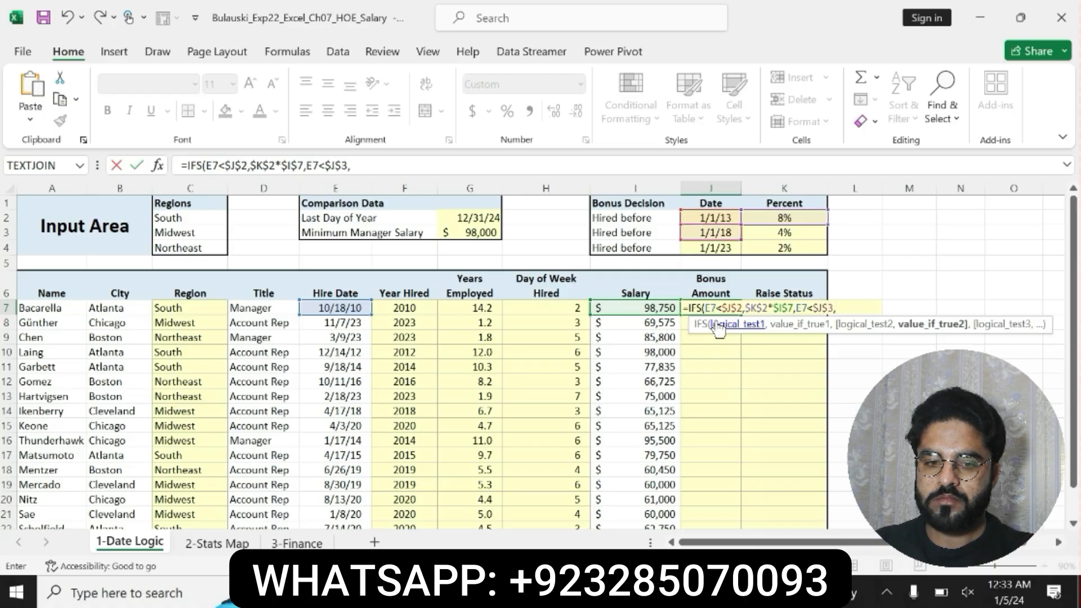
text(K$3)
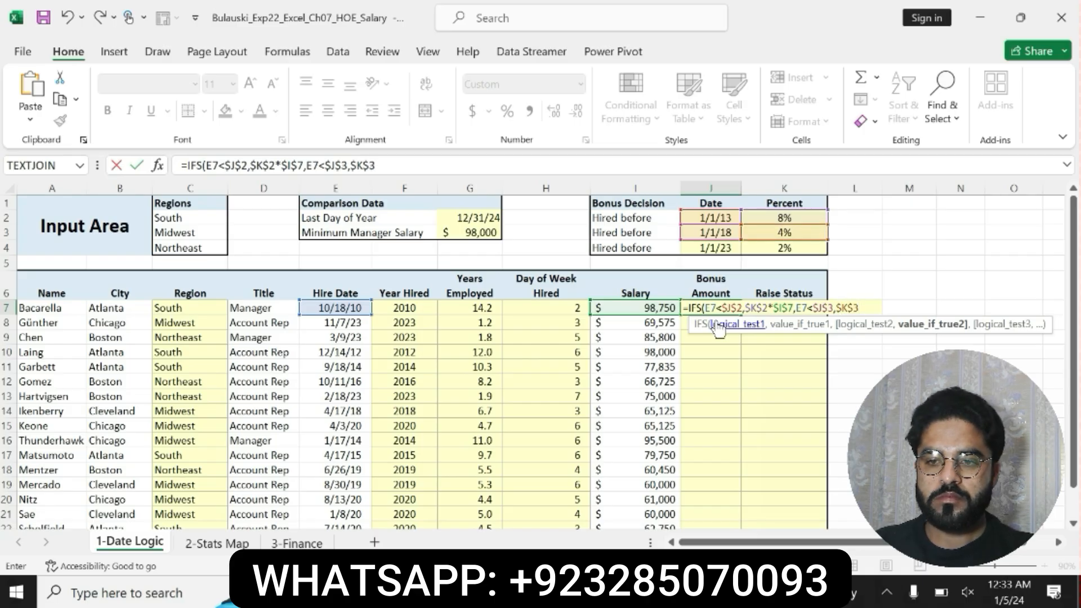
text(*)
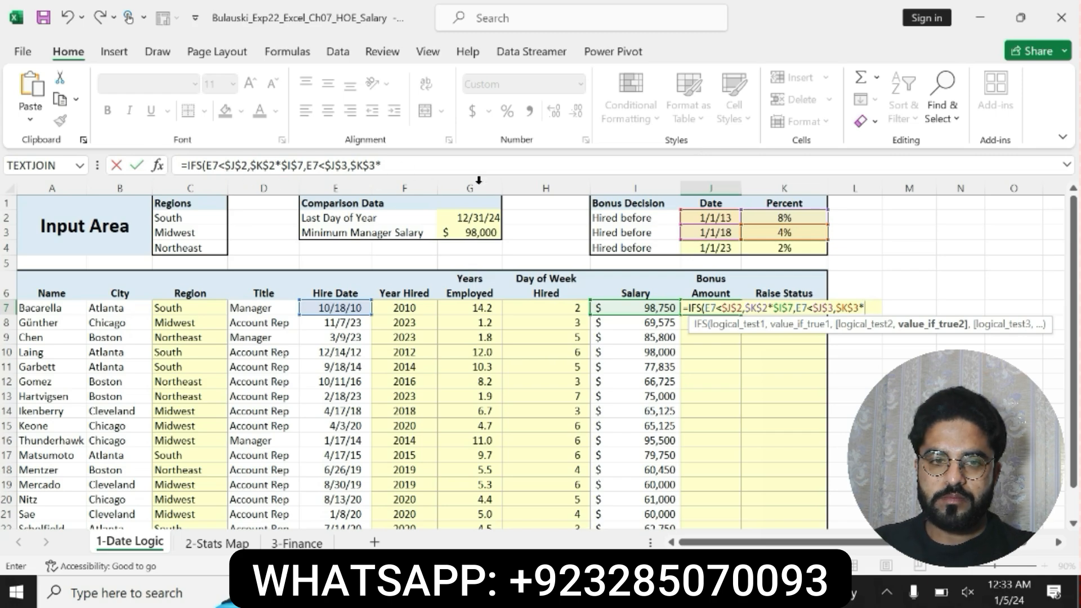
Switch to the Word instructions and reread step 7's bonus conditions, mixed reference requirement and copy range
click(546, 591)
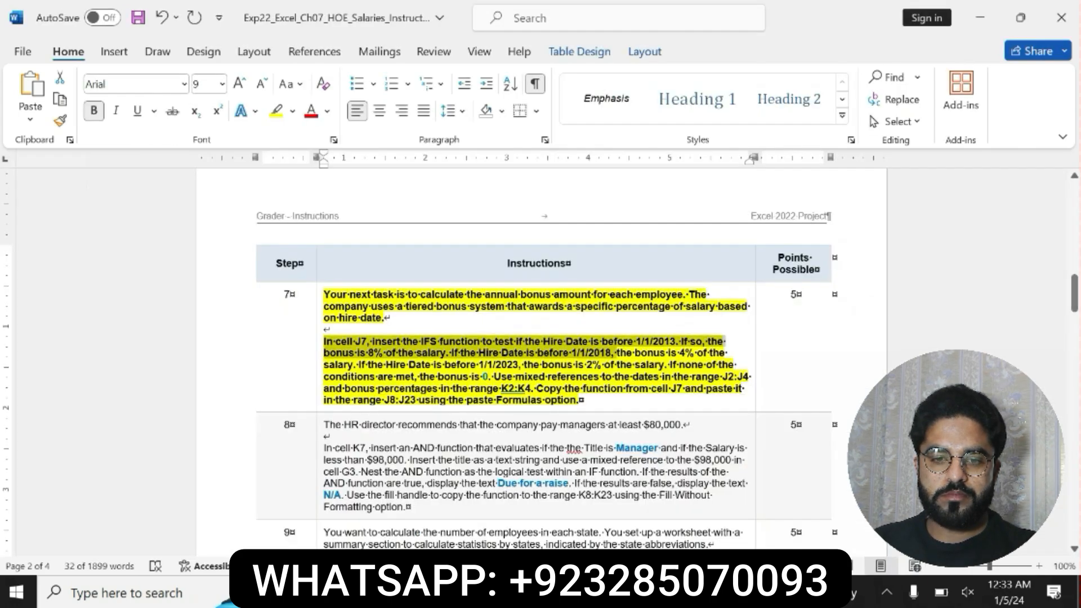
click(543, 354)
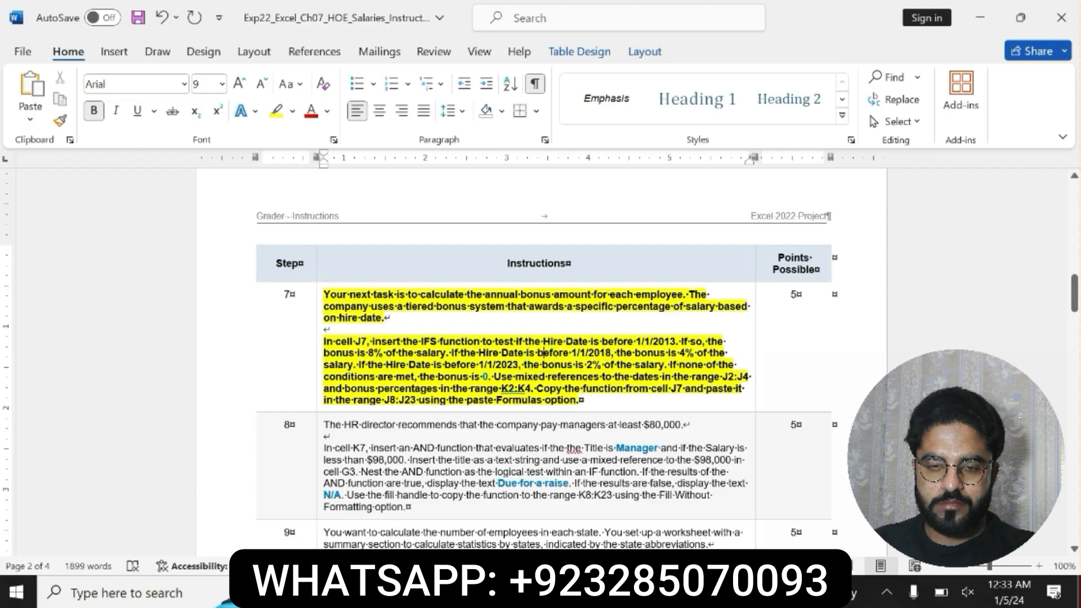
drag(493, 376, 580, 399)
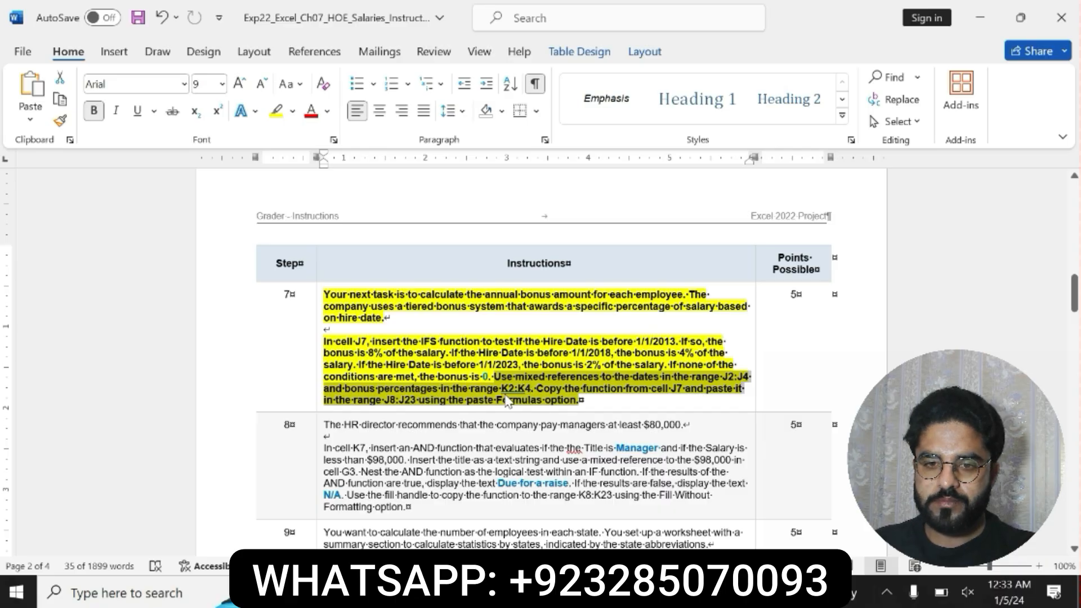
Switch back to Excel and complete the second result in the J7 formula as $K$3*I7
key(alt+Tab)
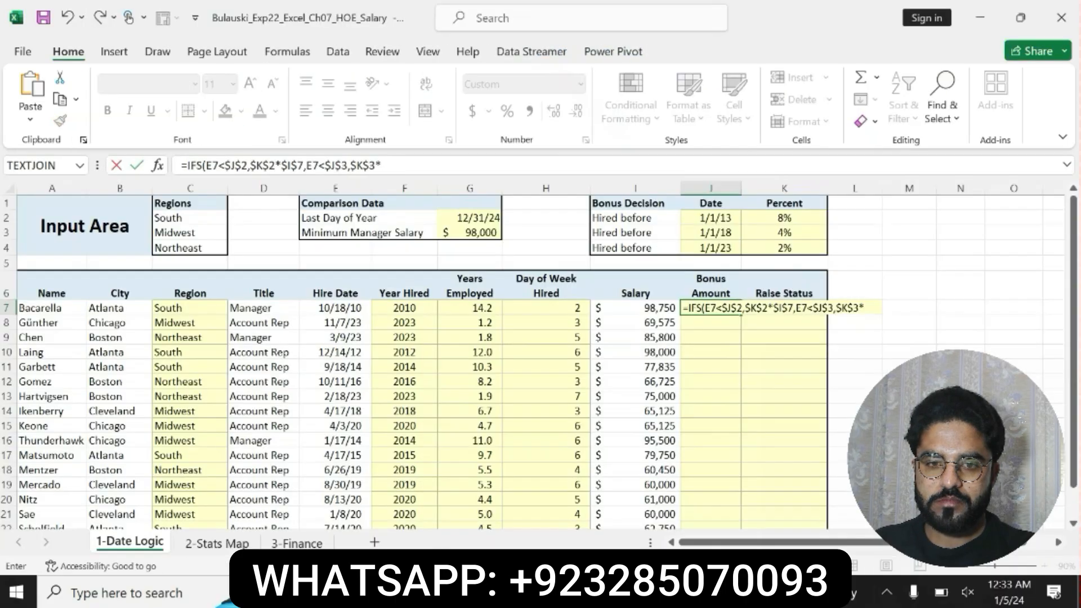
click(404, 166)
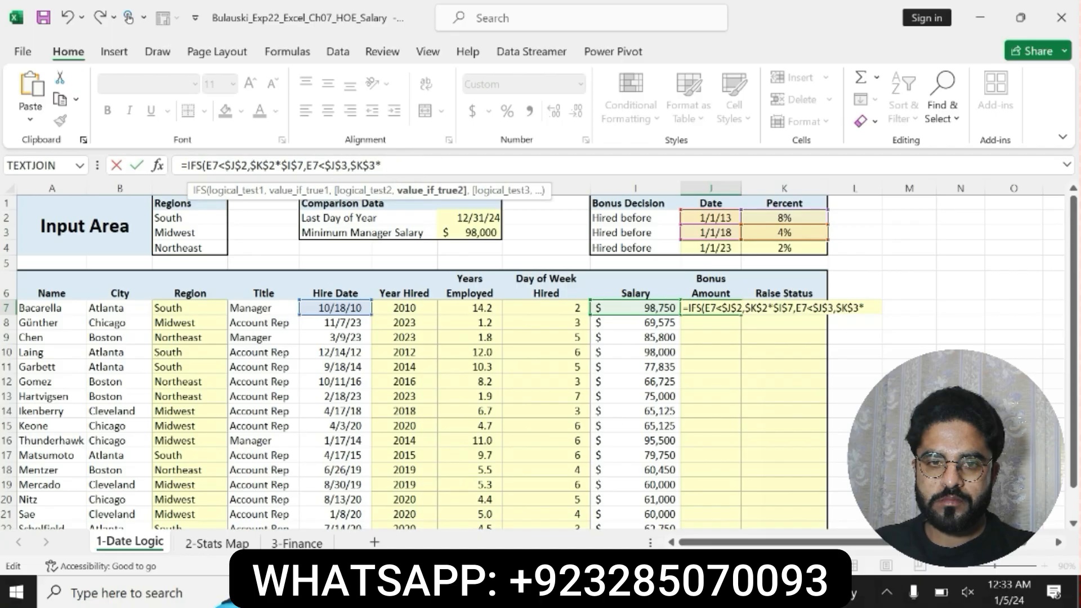
text(I7)
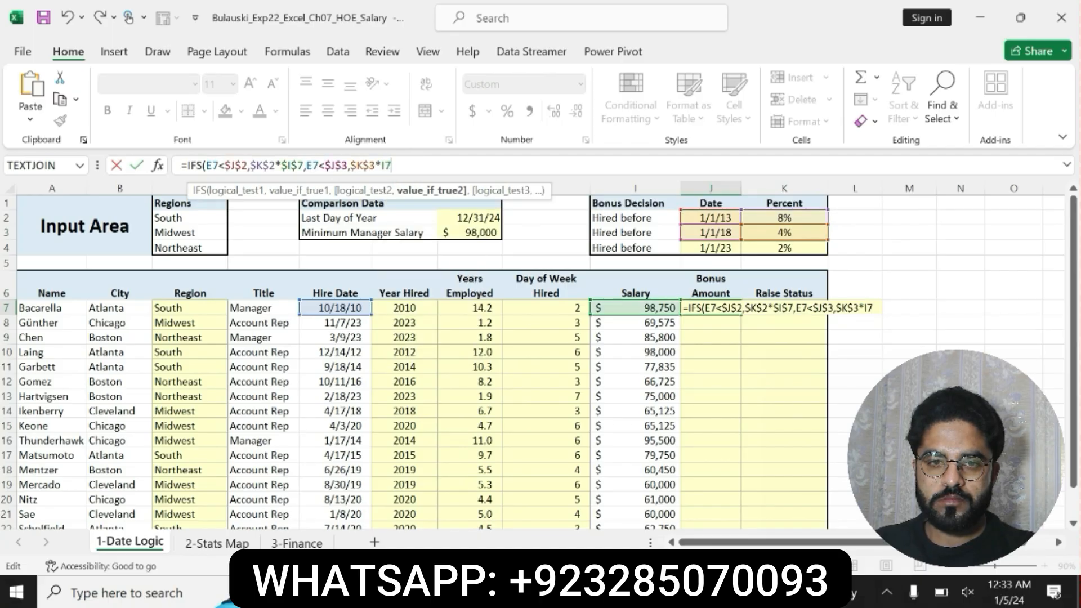
Add the third test E7<$J$4 and its result $K$4*$I$7 to the IFS formula in J7
text(,E)
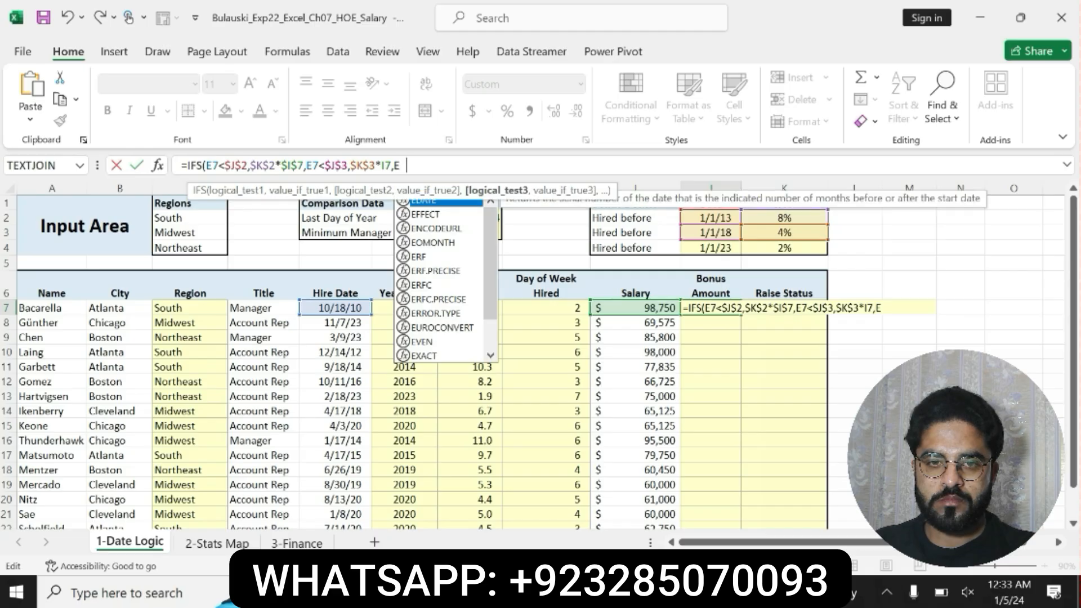
text(7)
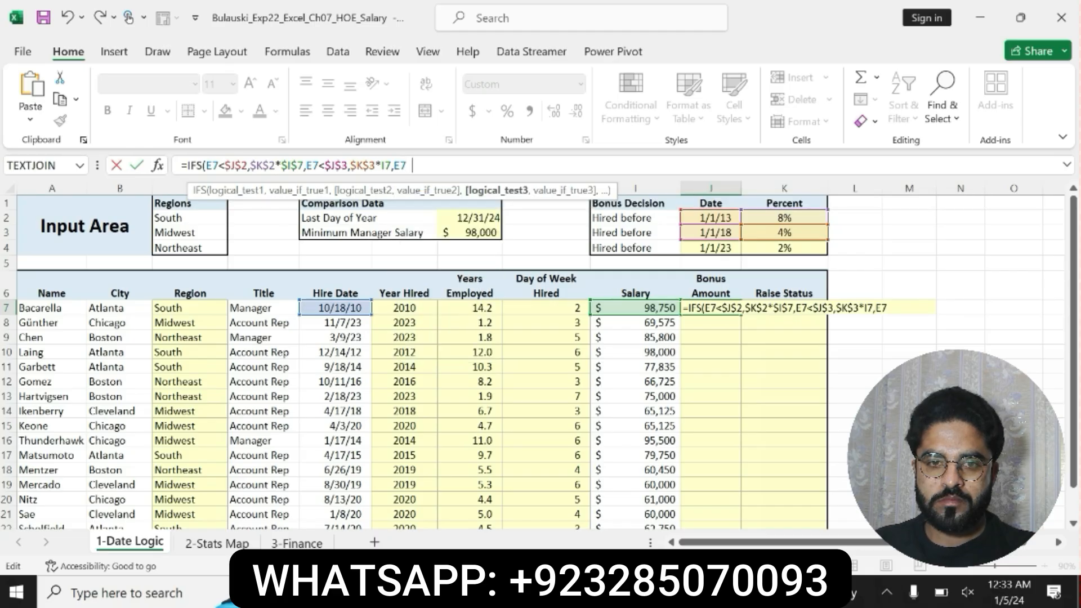
text(<)
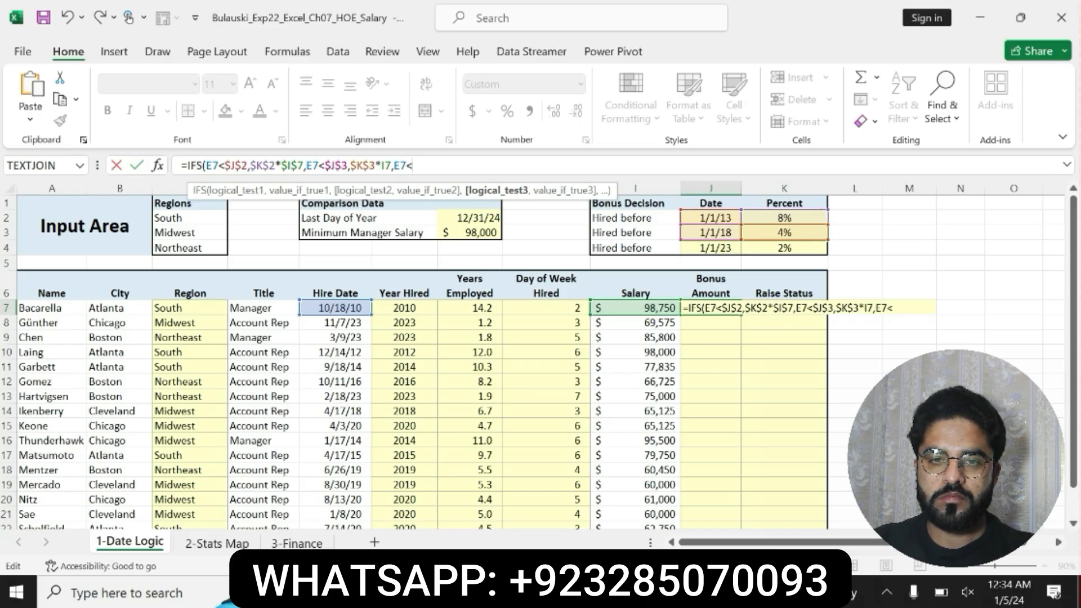
text($J)
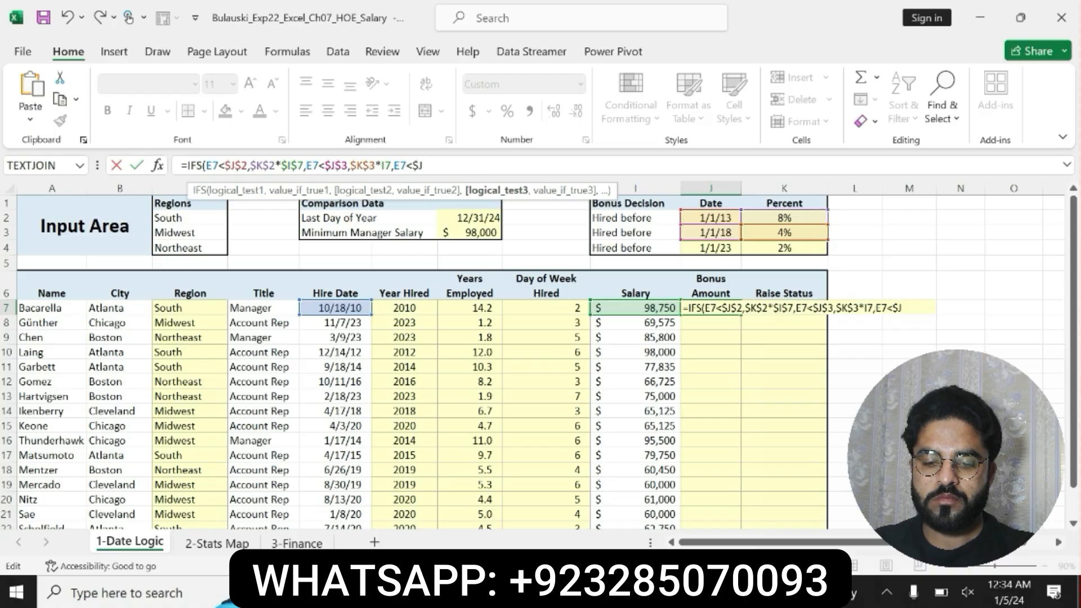
text($4)
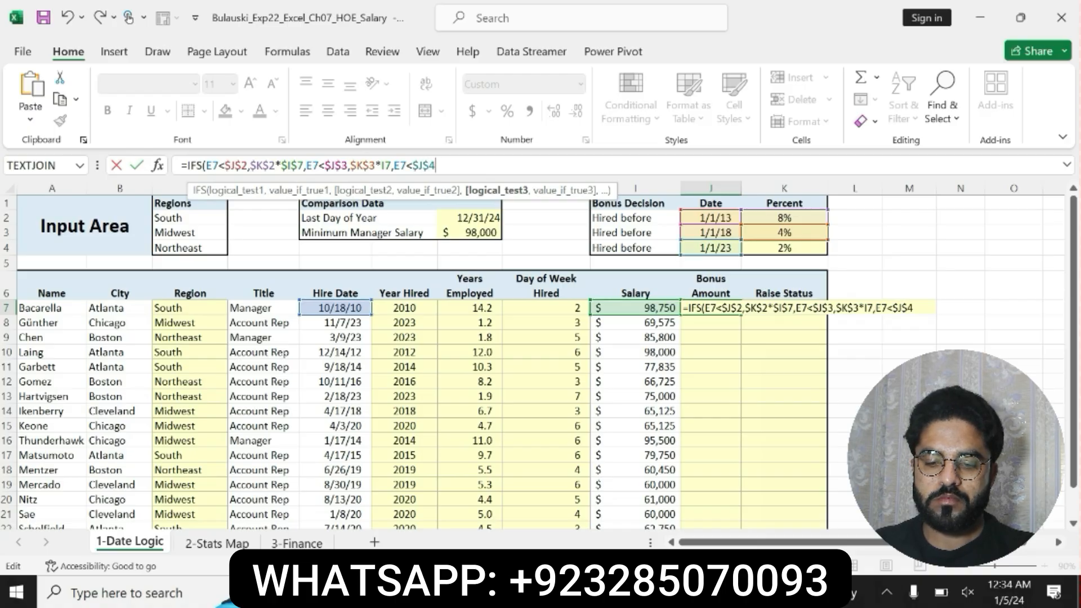
text(,)
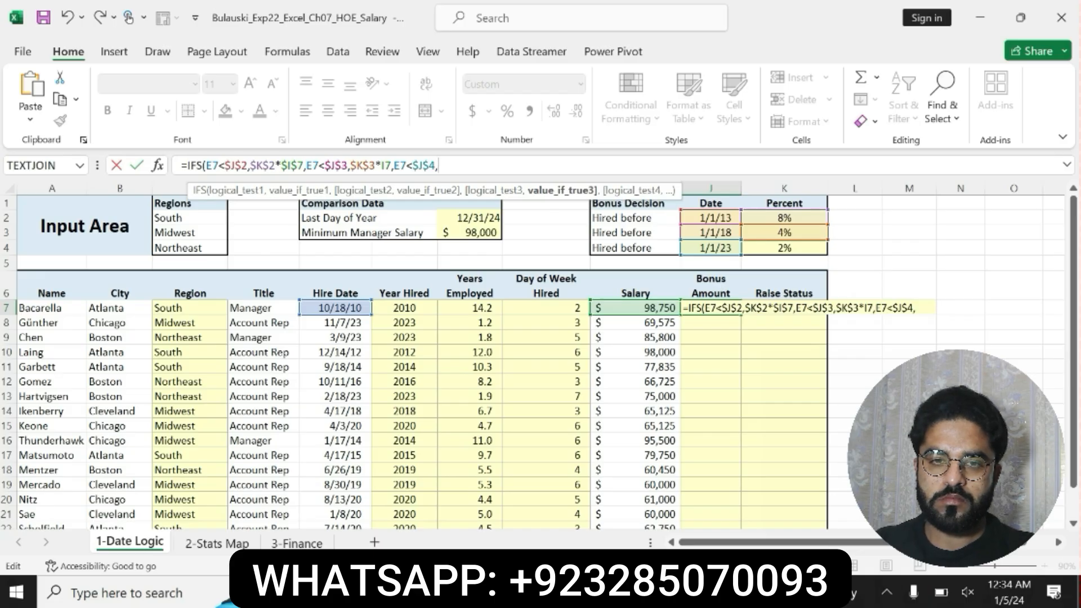
text($K)
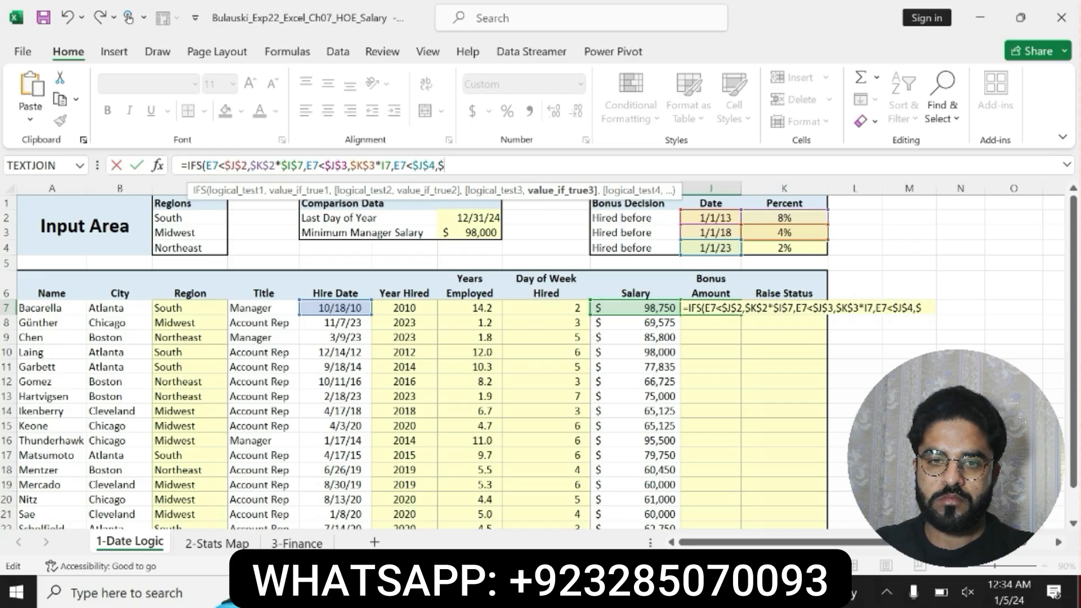
text($)
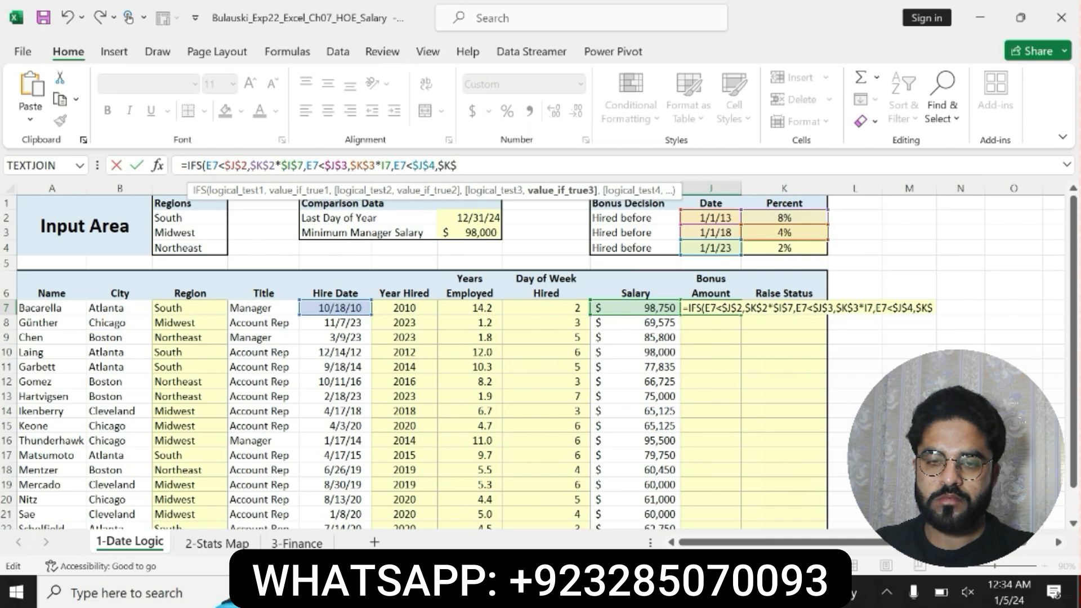
text(4)
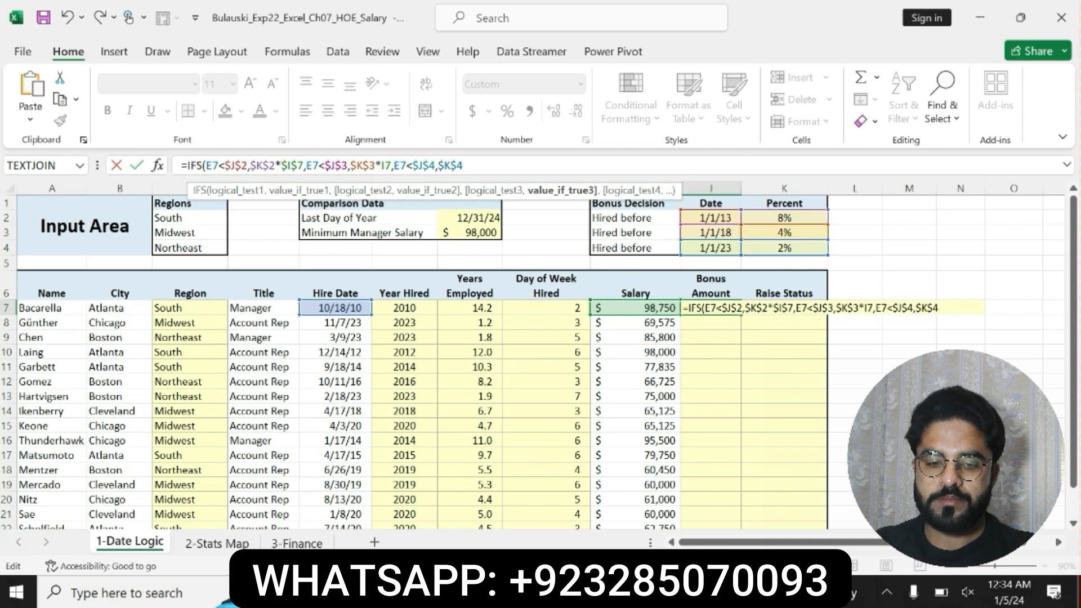
text(*)
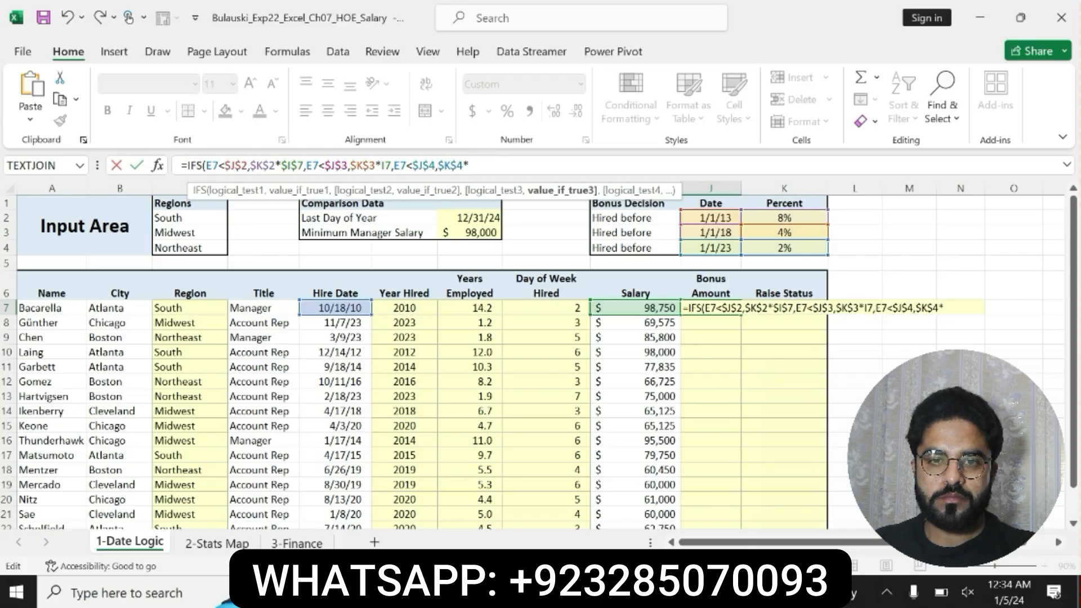
text($I$7)
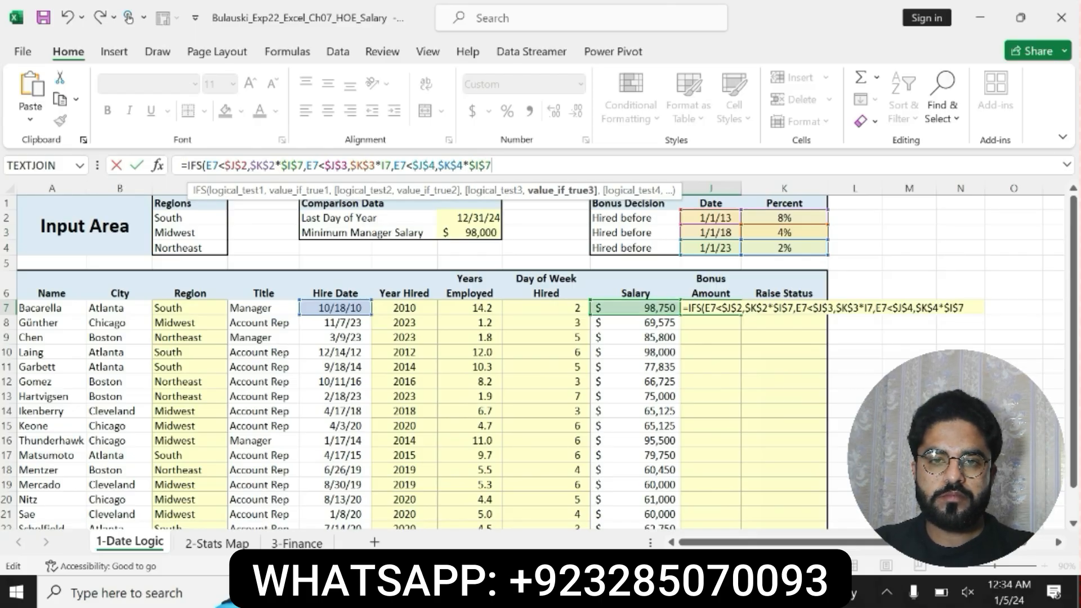
Finish the IFS formula in J7 with the fallback test TRUE and result "0", and enter it
text(,)
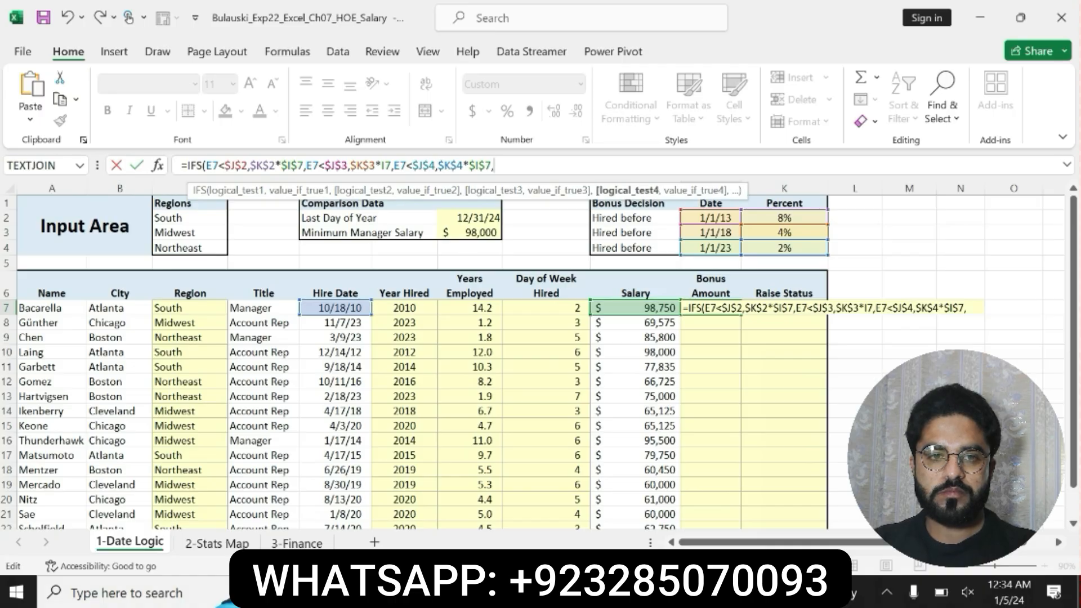
text(TRUE)
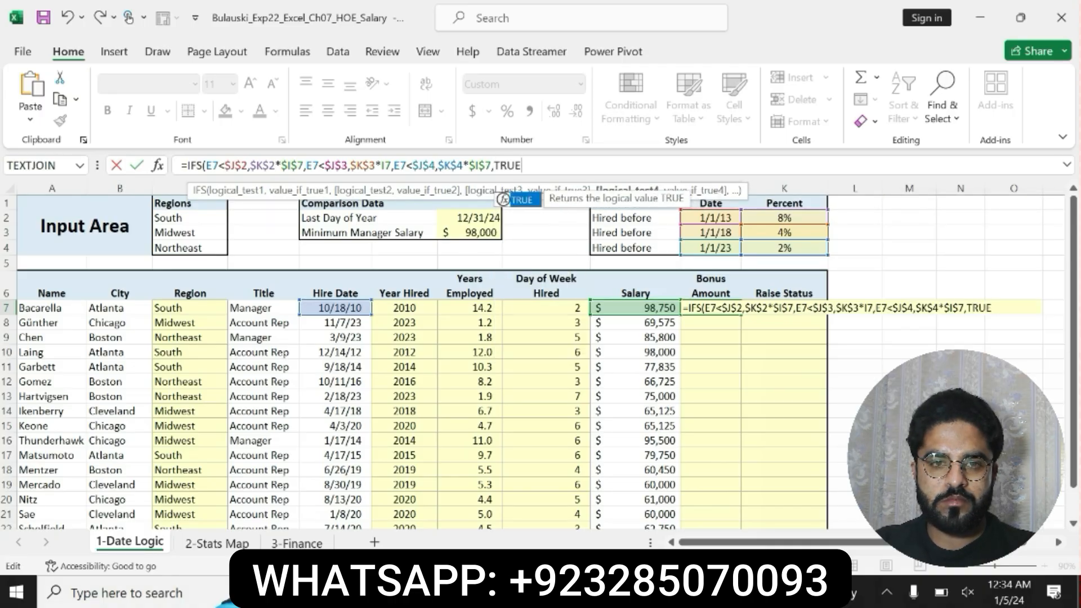
click(521, 201)
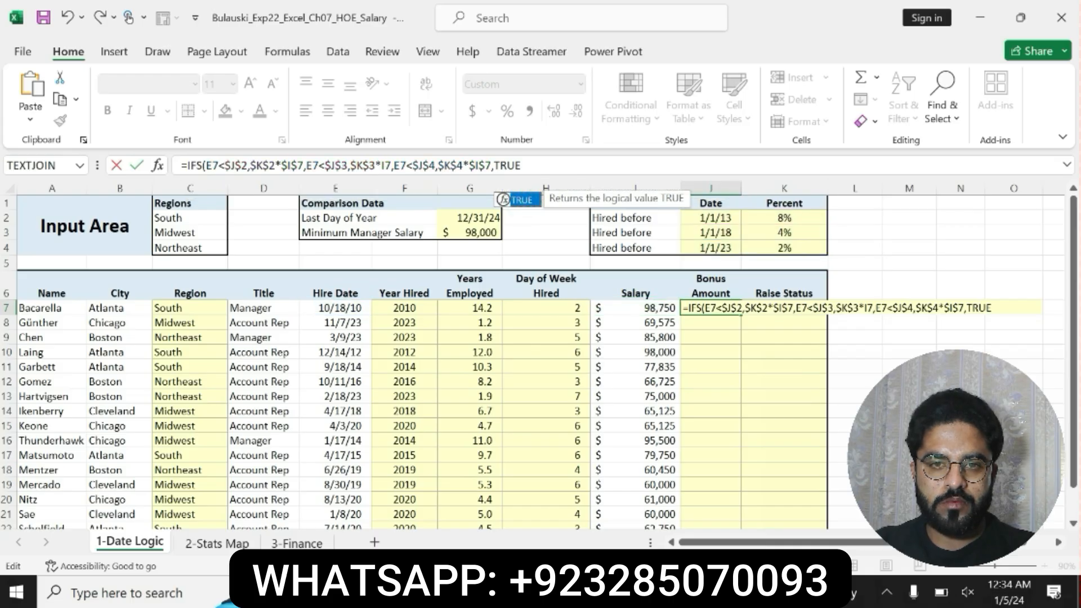
click(494, 165)
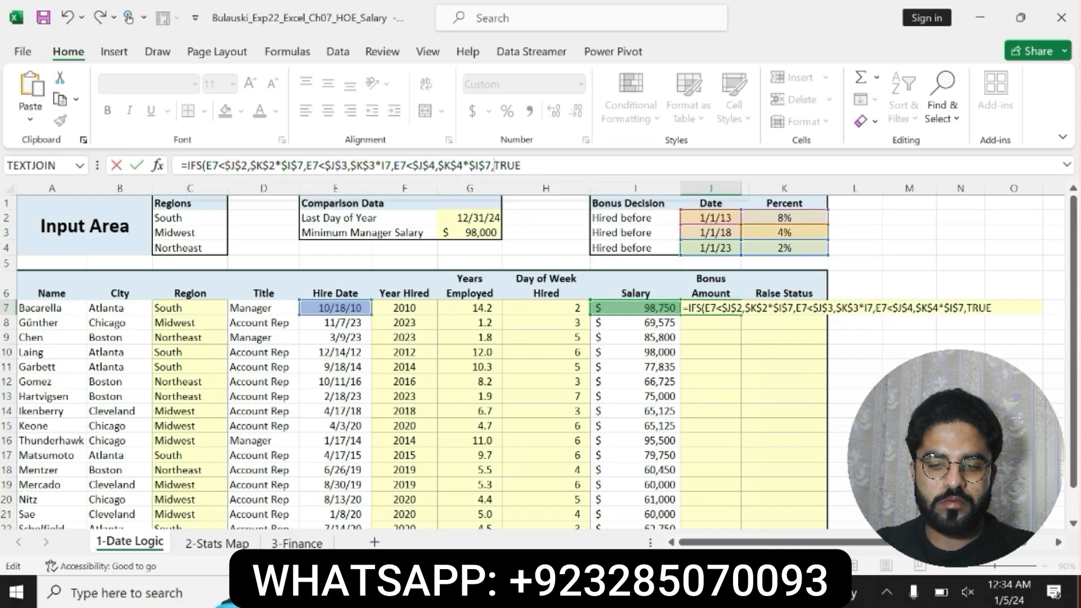
click(526, 165)
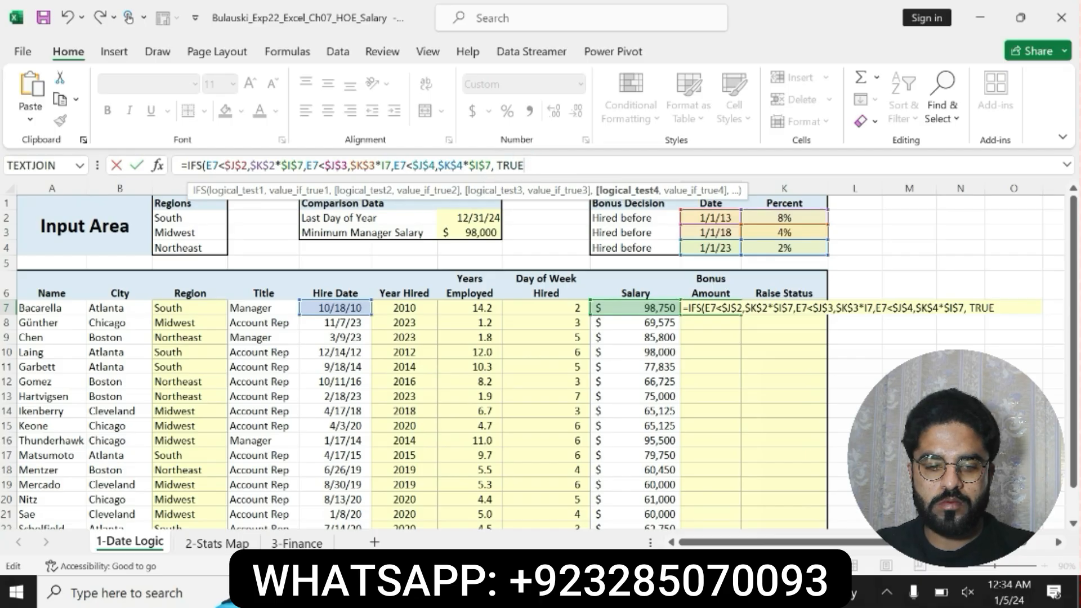
text(,)
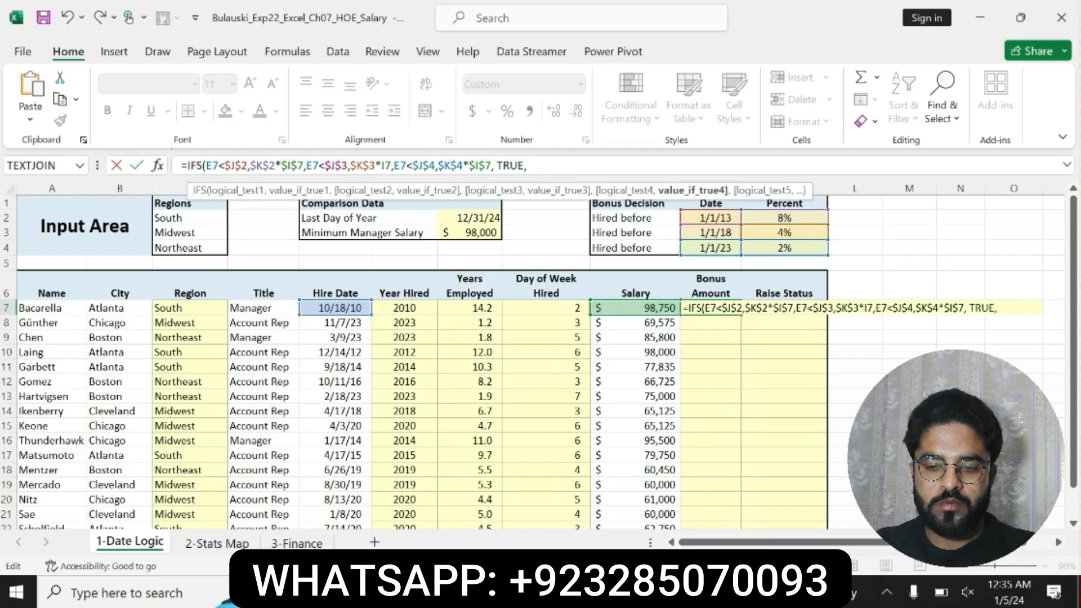
text("0)
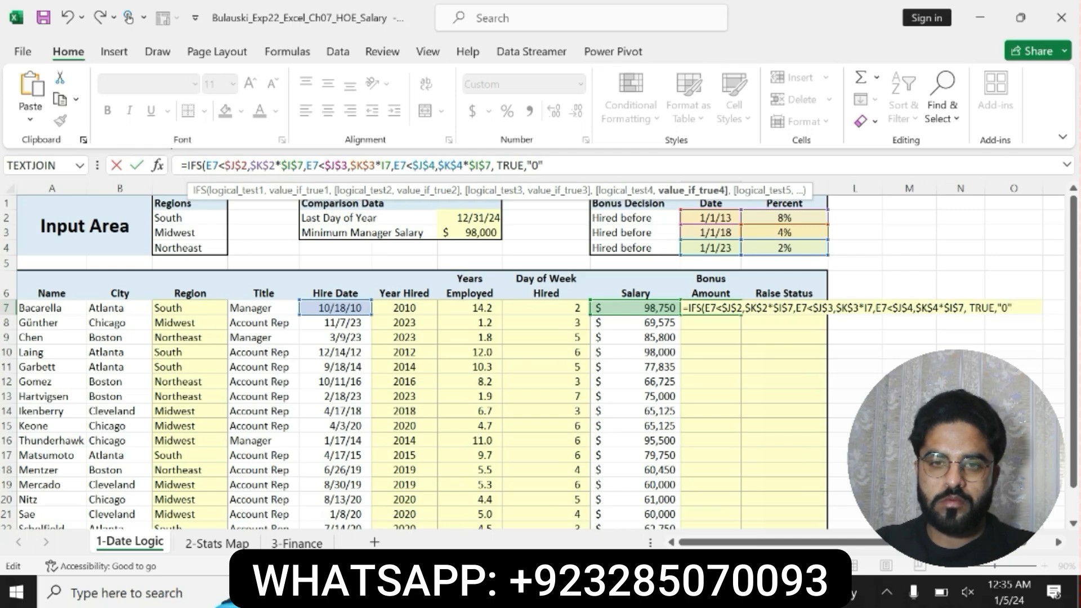
text("))
key(Return)
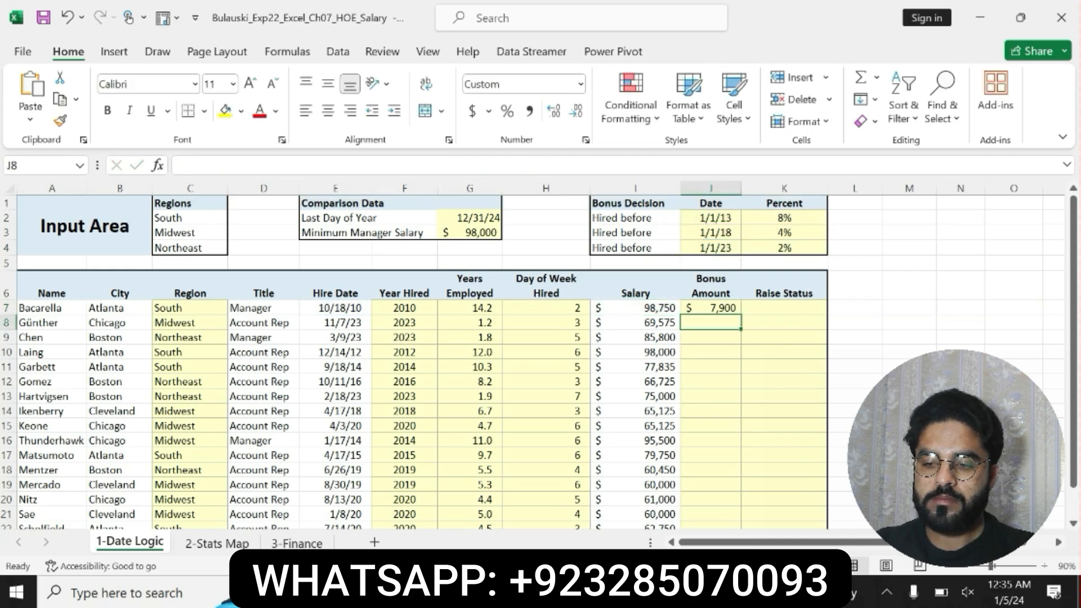
Review the complete IFS formula in cell J7
click(717, 307)
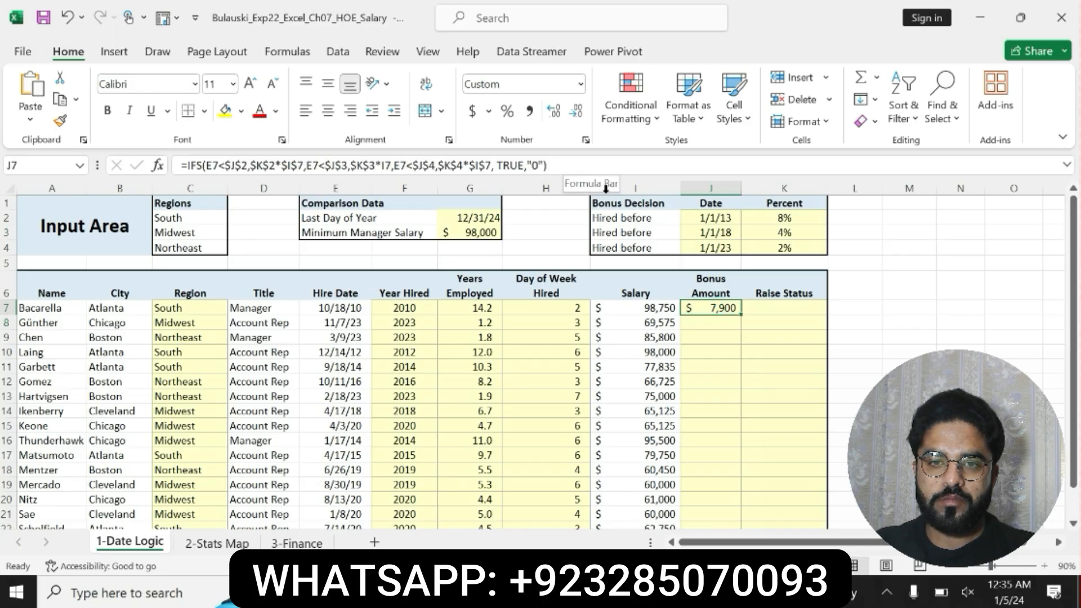
drag(546, 165, 181, 165)
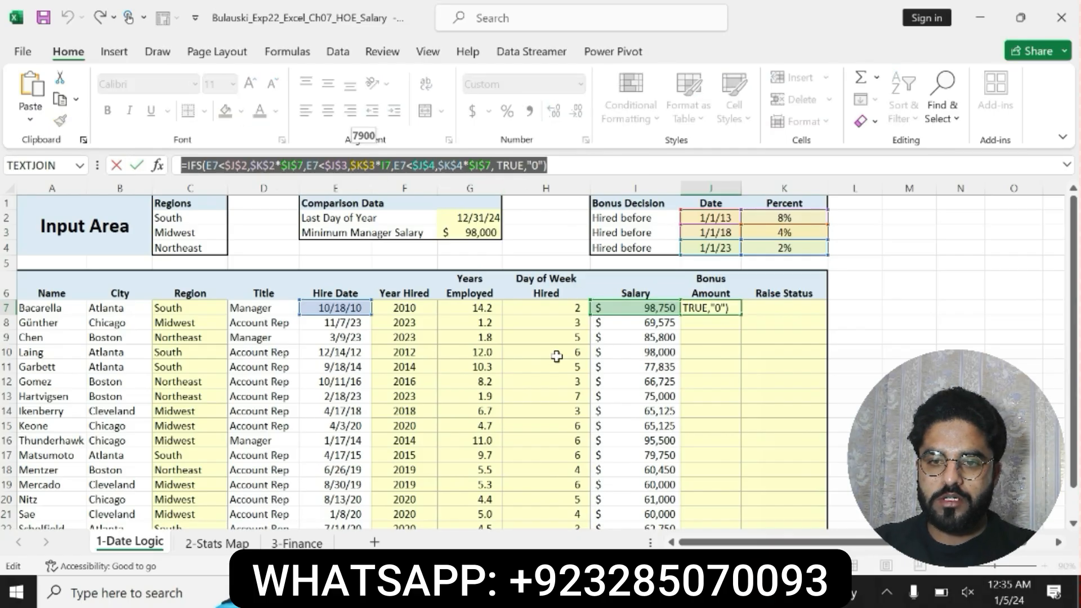
Confirm the IFS formula in J7, then switch to Word and check step 7's instruction on copying it to J8:J23
click(551, 165)
key(Return)
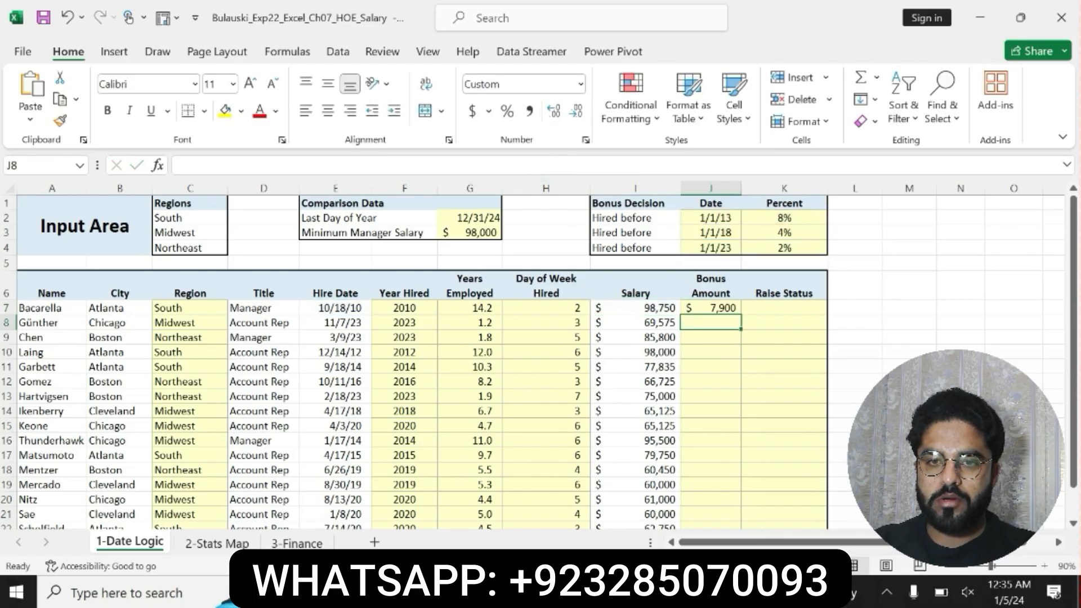
key(alt+Tab)
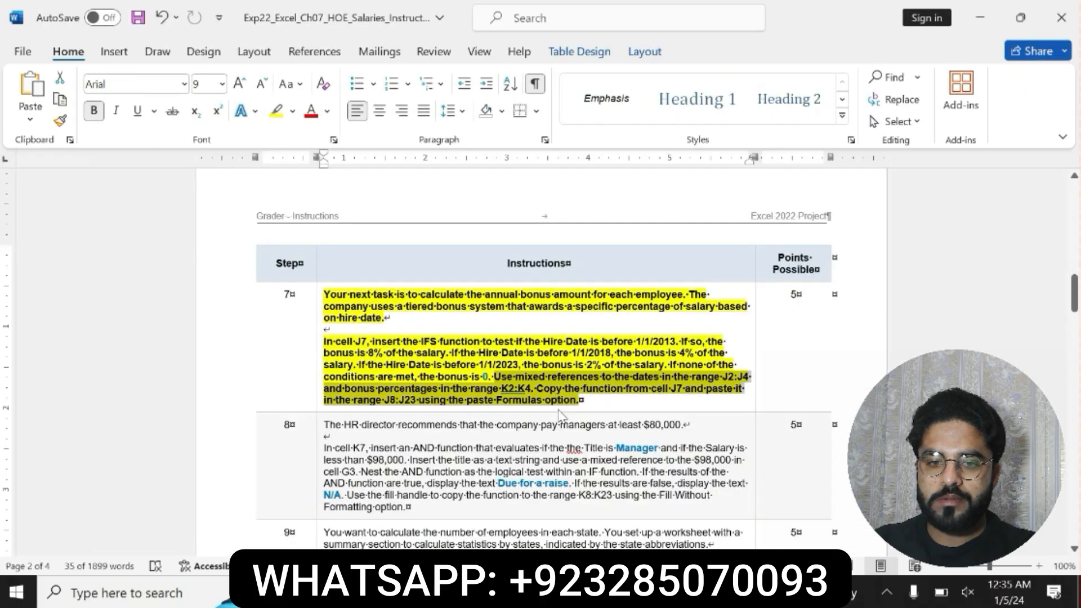
click(524, 376)
drag(535, 388, 583, 401)
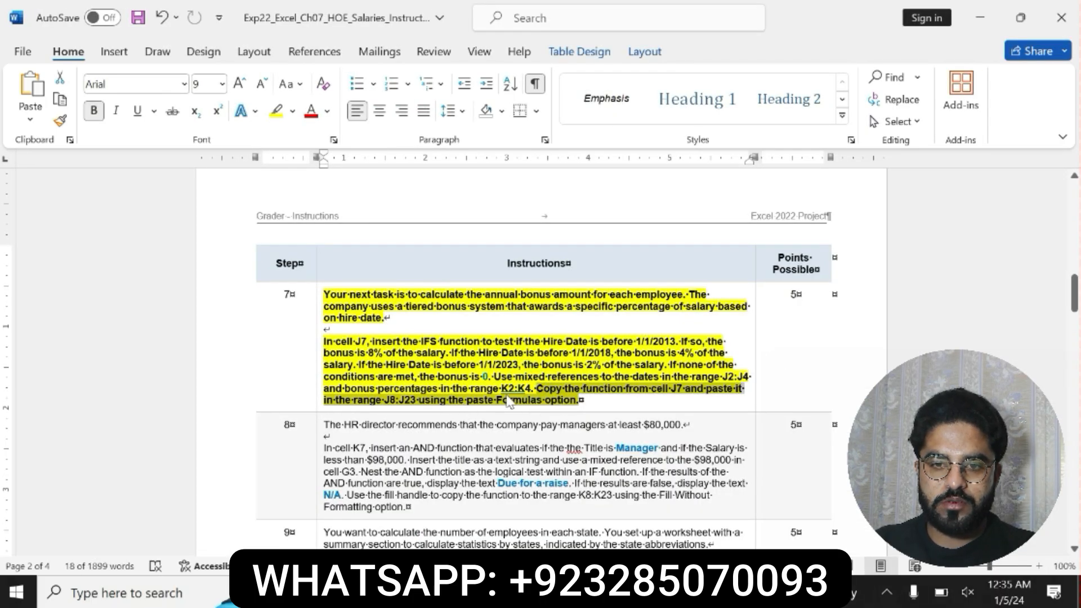
Switch back to Excel and fill the bonus formula from J7 down through J23
key(alt+Tab)
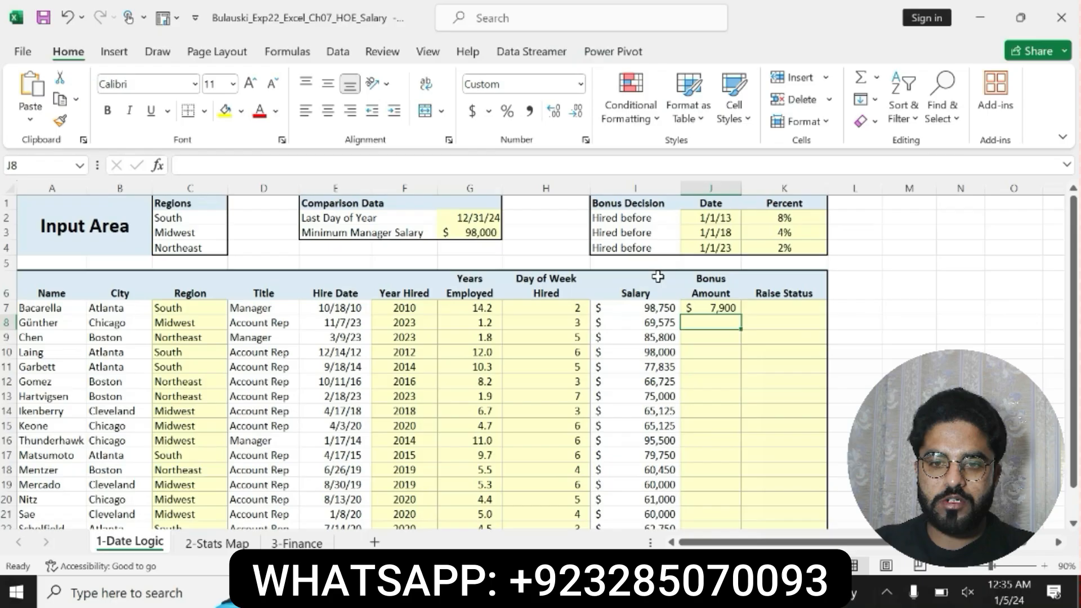
click(722, 308)
drag(742, 316, 719, 503)
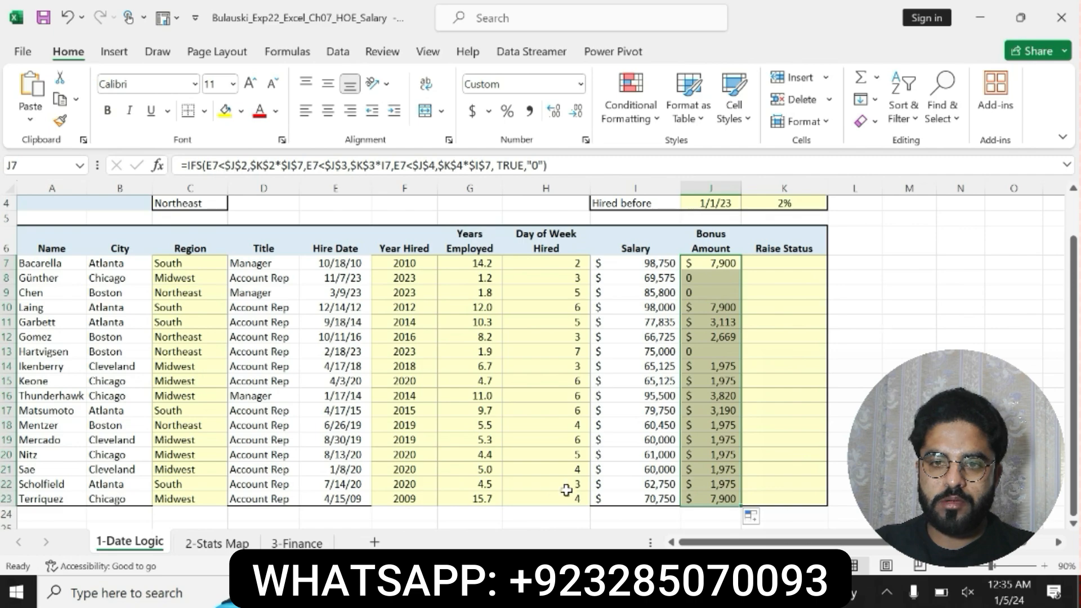
Switch to Word and undo the bold and yellow highlighting on step 7's instructions
key(alt+Tab)
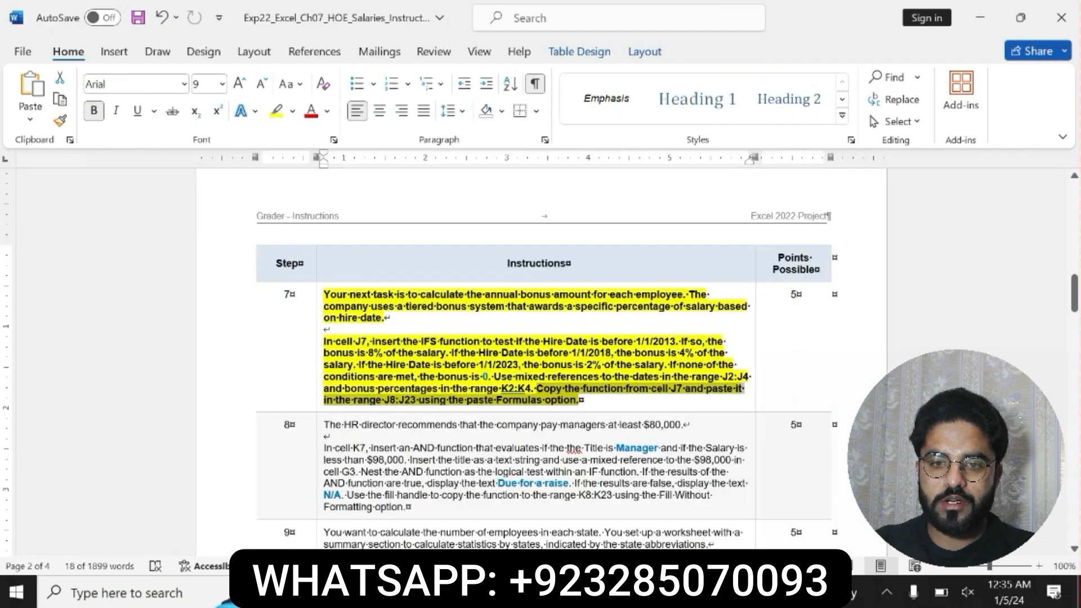
key(ctrl+z)
key(ctrl+z)
key(ctrl+z)
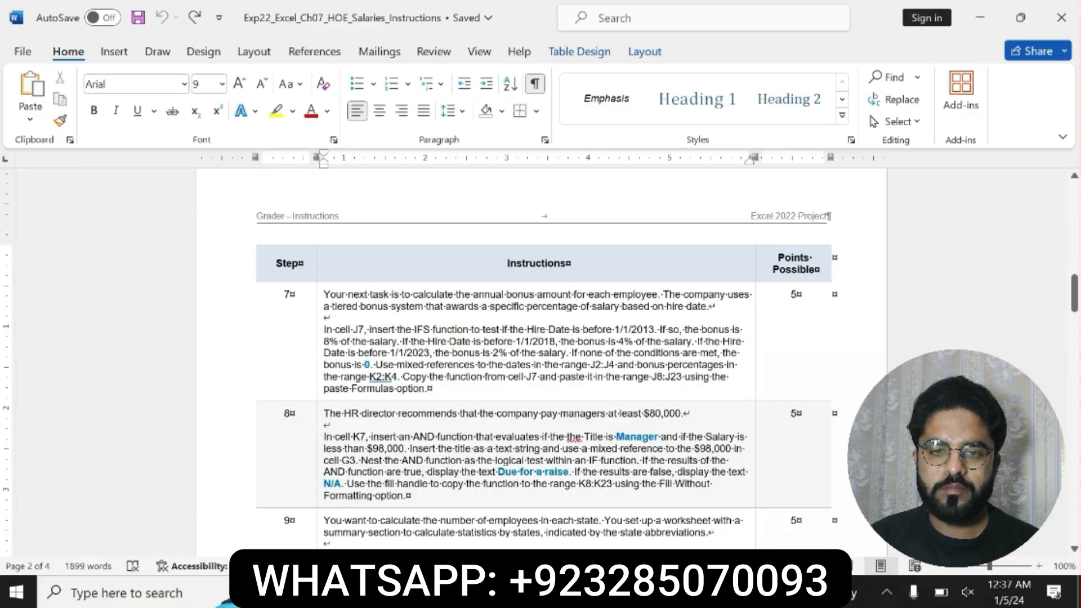
Make step 8's instruction text bold and highlight it in yellow
drag(325, 413, 408, 497)
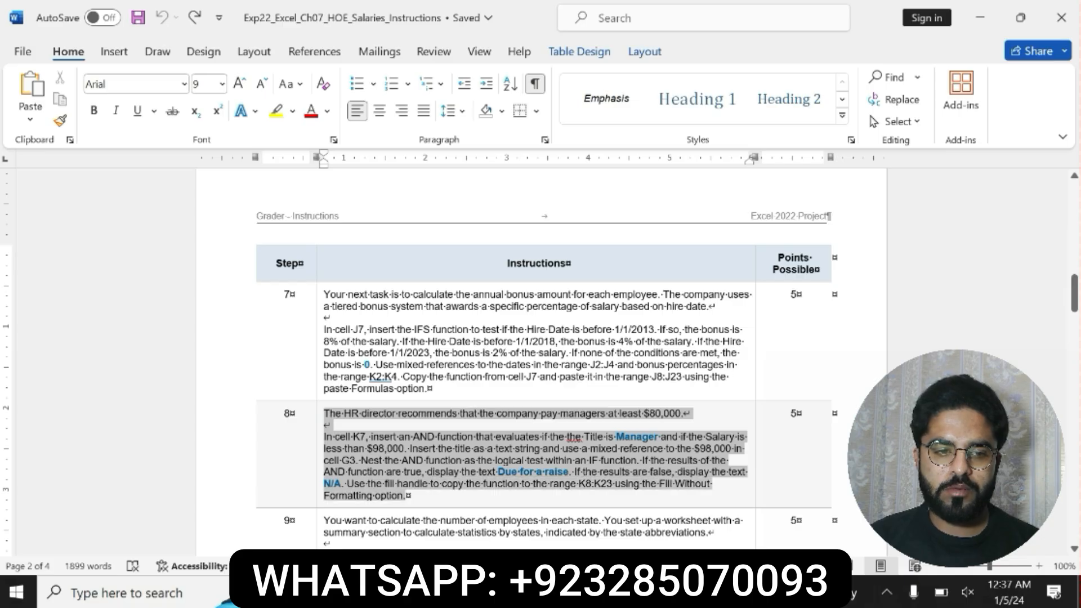
click(418, 464)
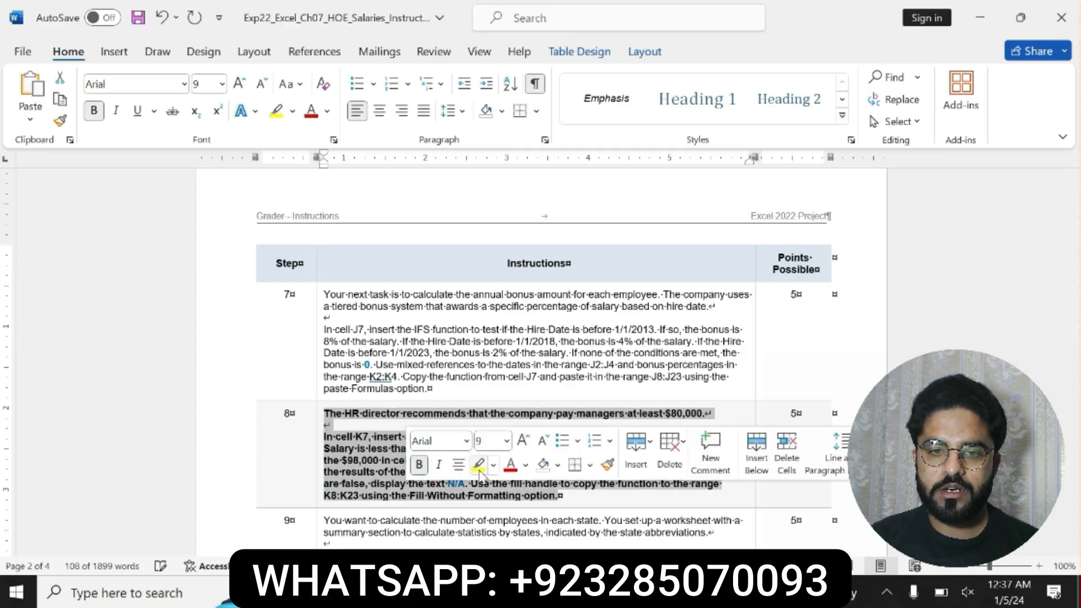
click(478, 465)
Read step 8's instructions for nesting an AND function within an IF function in K7
drag(324, 414, 557, 496)
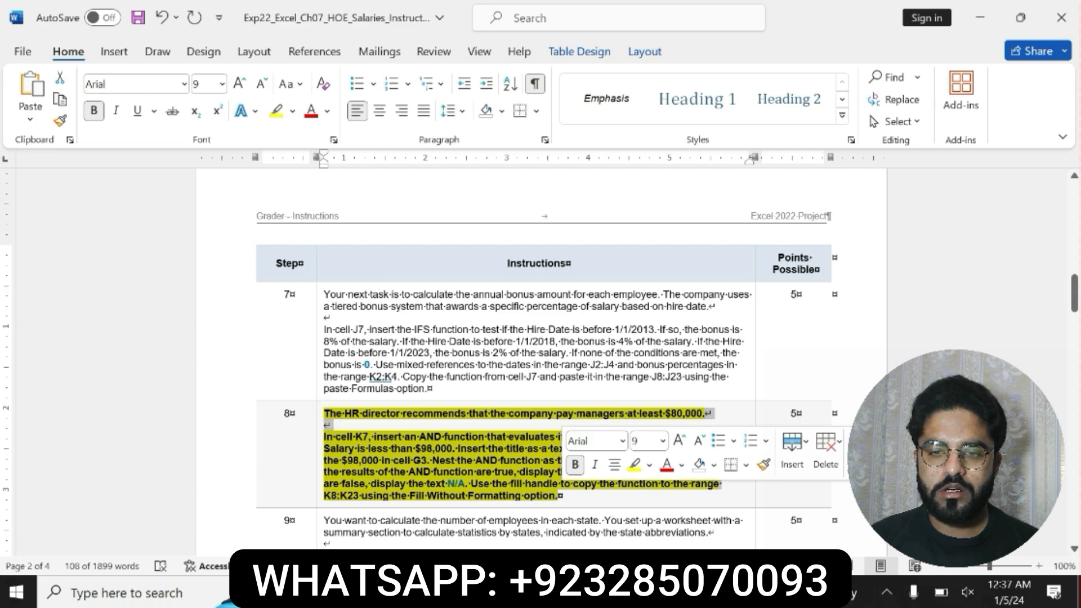
click(353, 446)
click(320, 439)
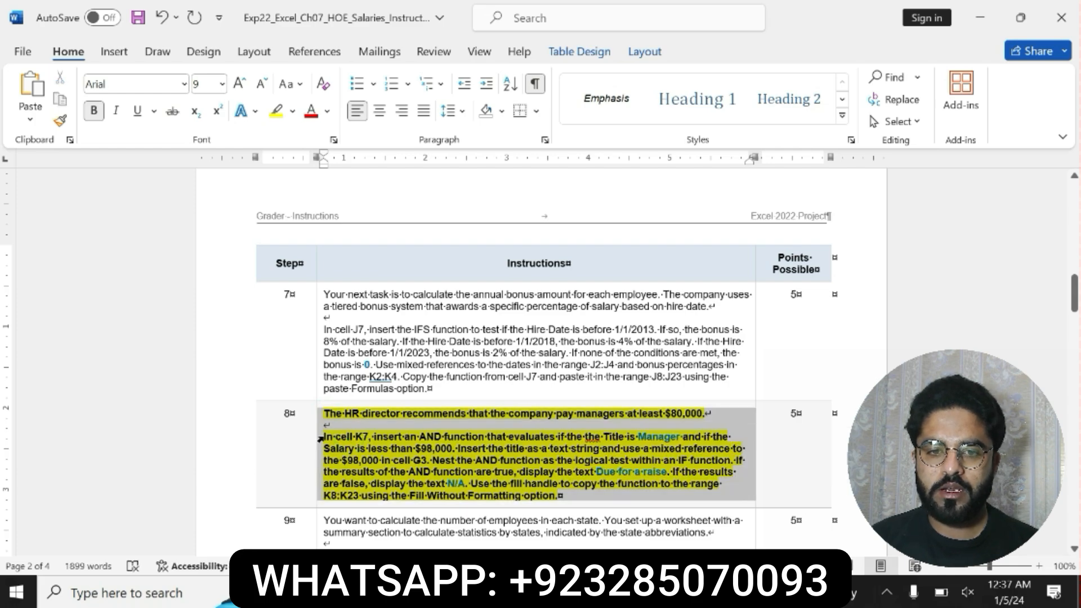
click(332, 437)
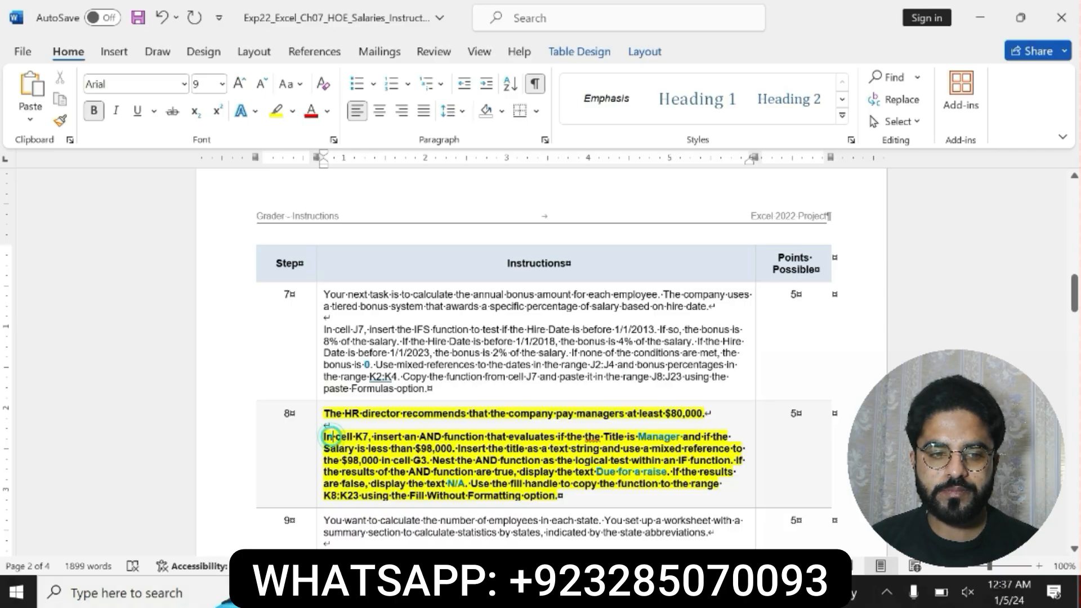
drag(324, 436, 560, 496)
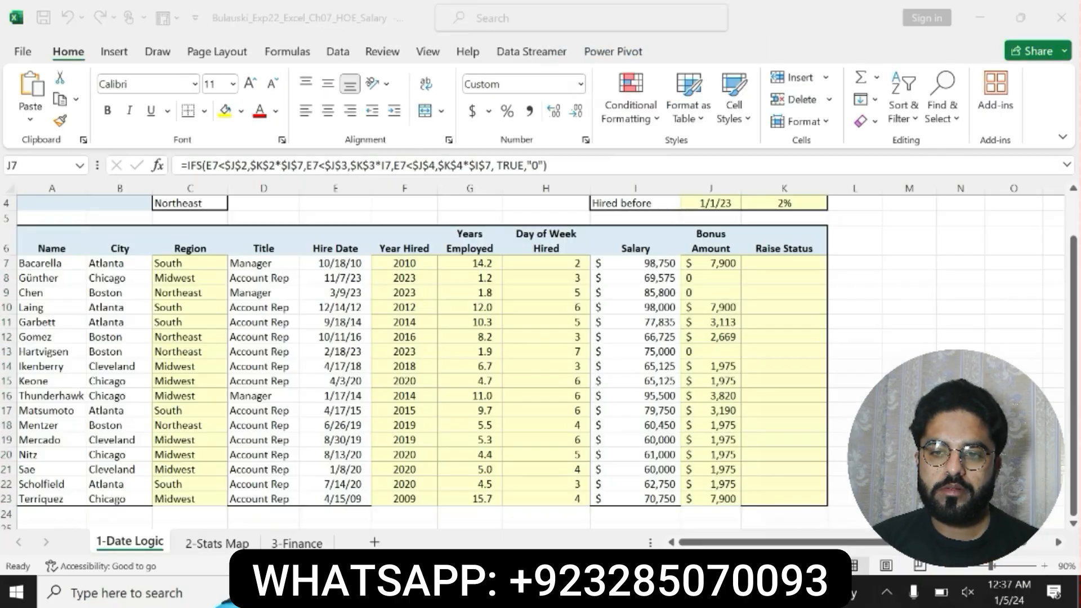
Switch to Excel and start a formula in K7 with an AND function nested inside IF
key(alt+Tab)
click(780, 264)
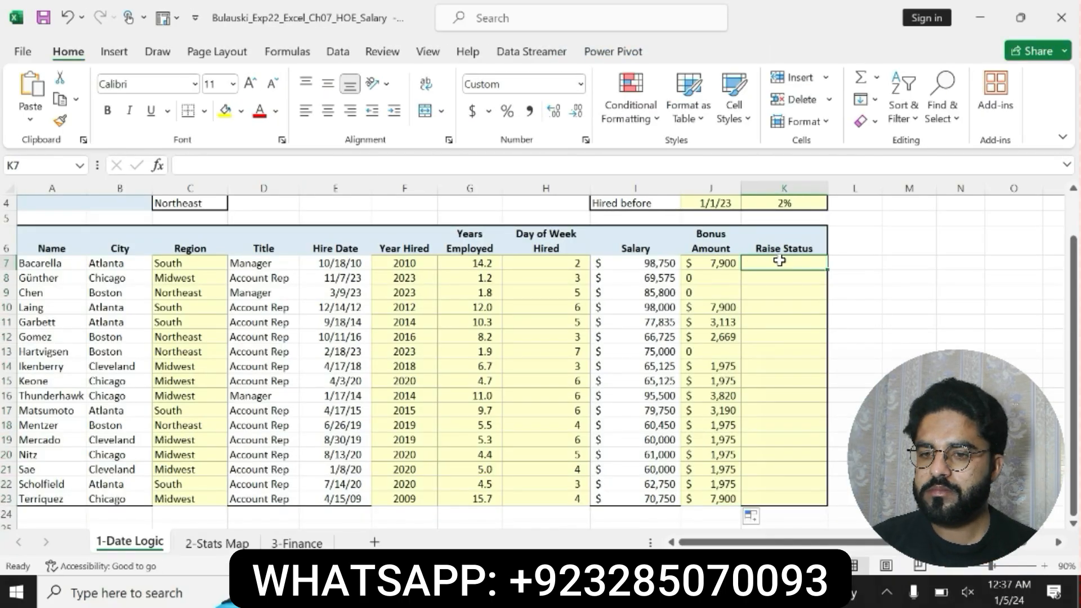
text(=)
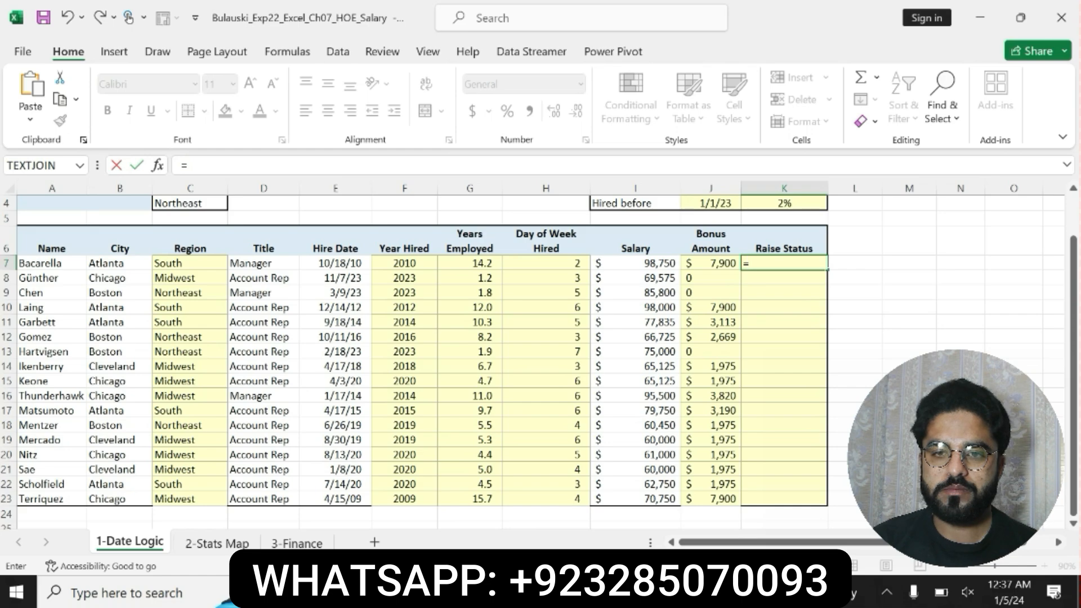
text(IF)
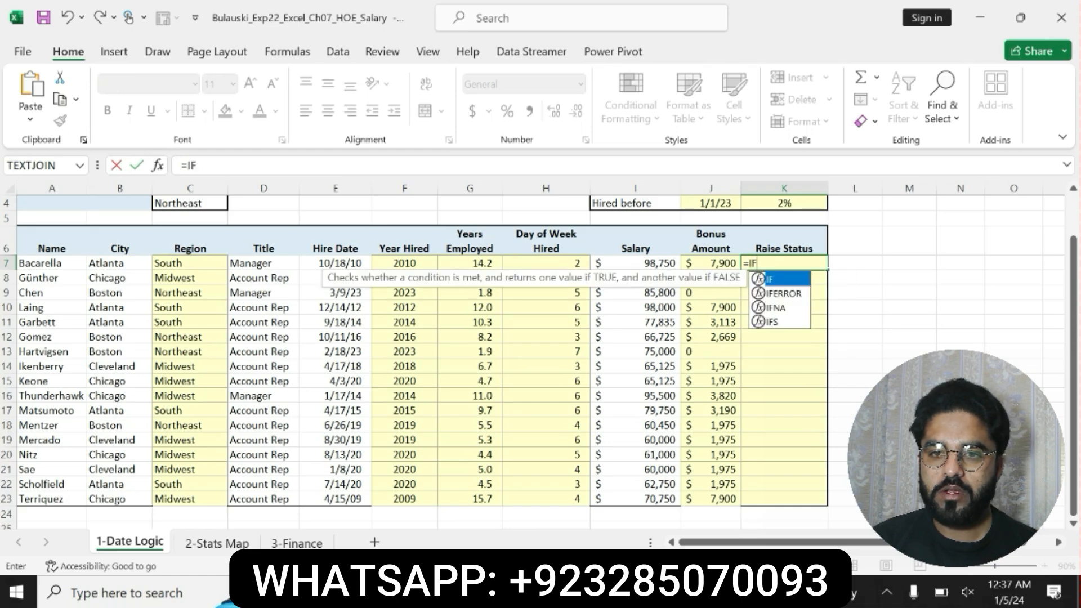
double_click(780, 280)
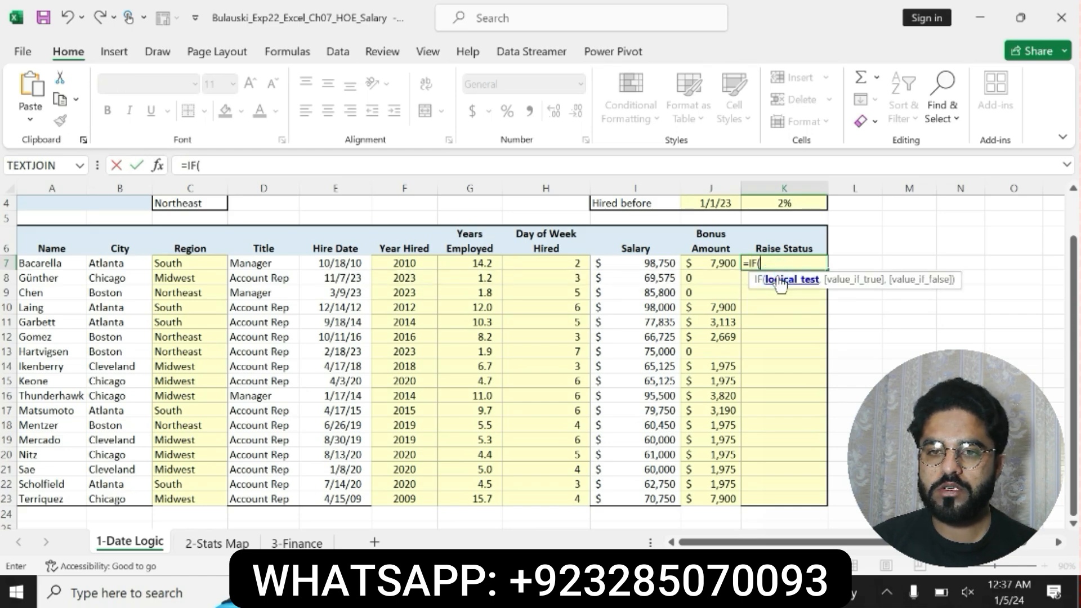
text(AN)
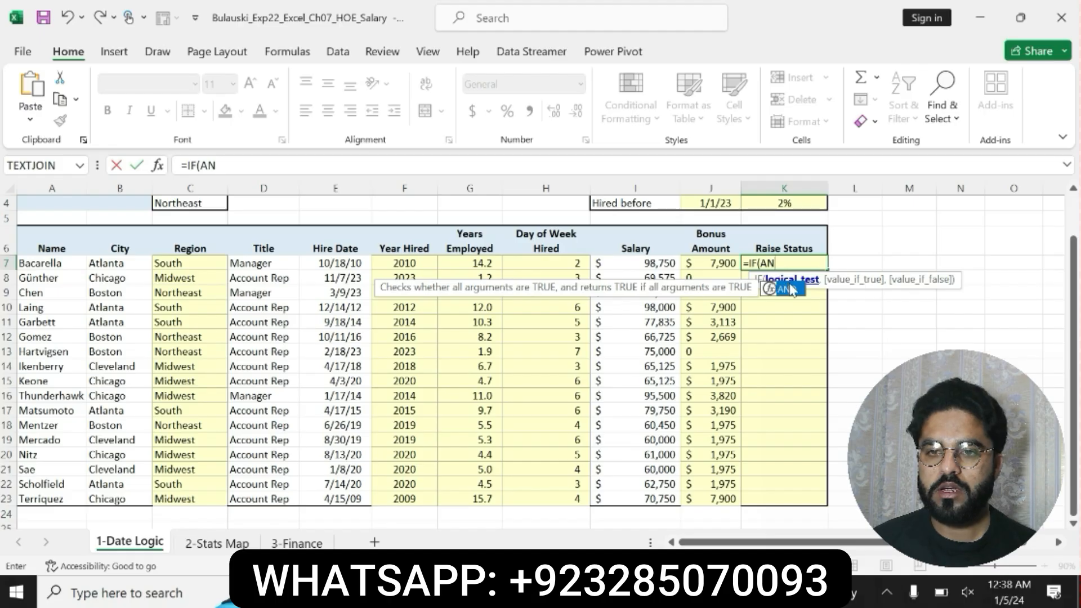
double_click(786, 288)
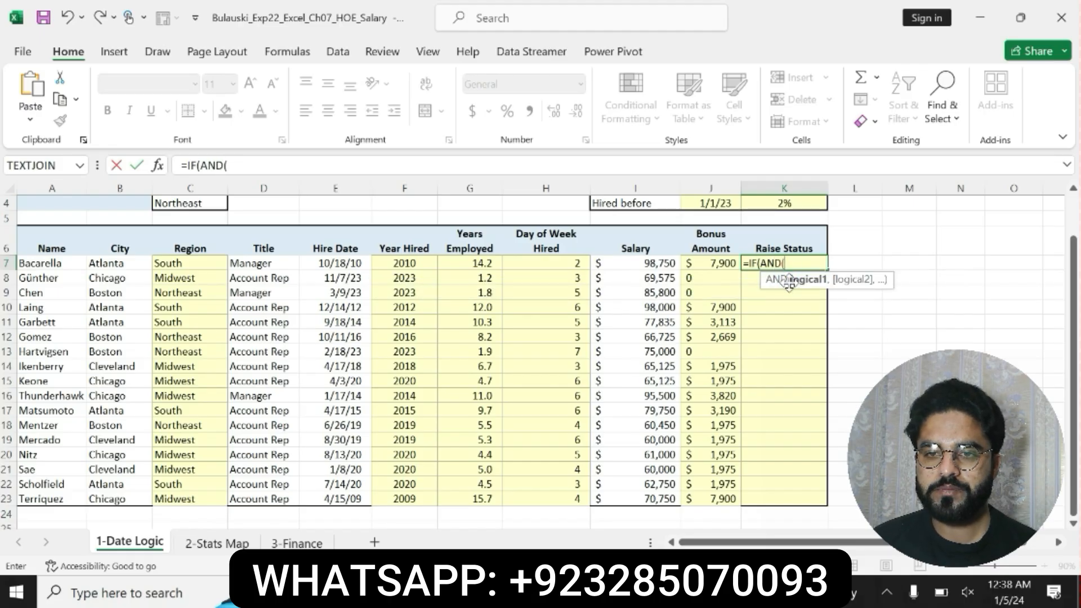
Add the first AND test D7="Manager" to the K7 formula, copying the word Manager from step 8 in Word
text(D7)
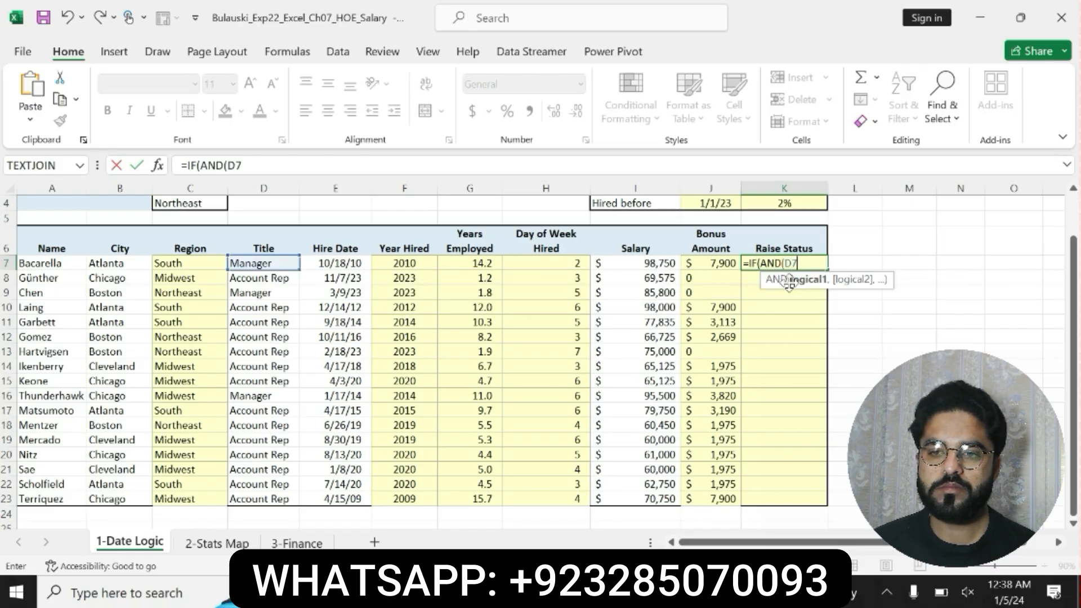
text(=")
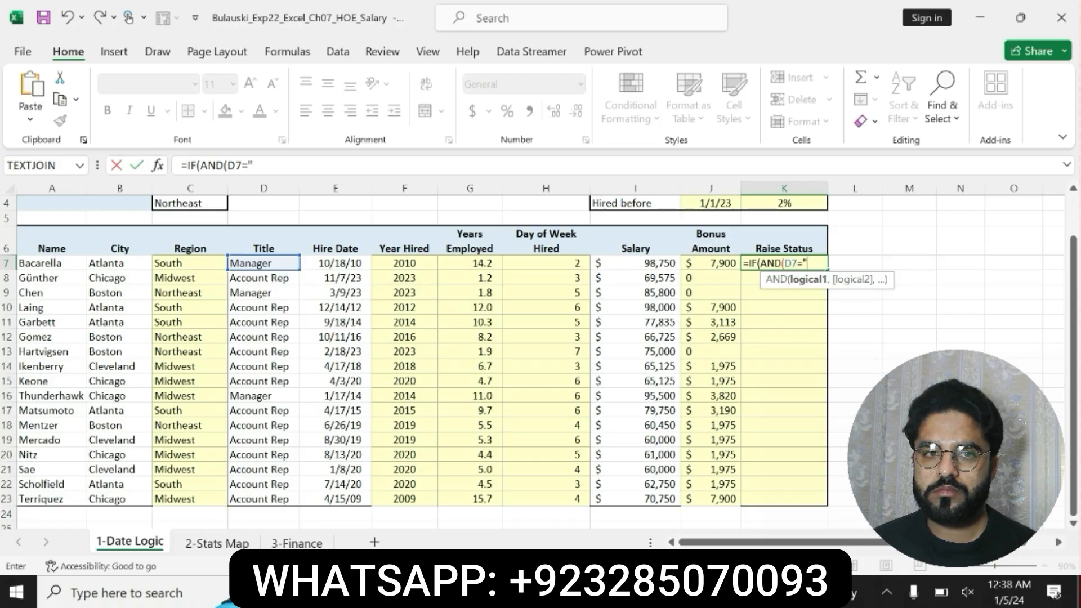
key(alt+Tab)
drag(638, 436, 681, 443)
key(ctrl+c)
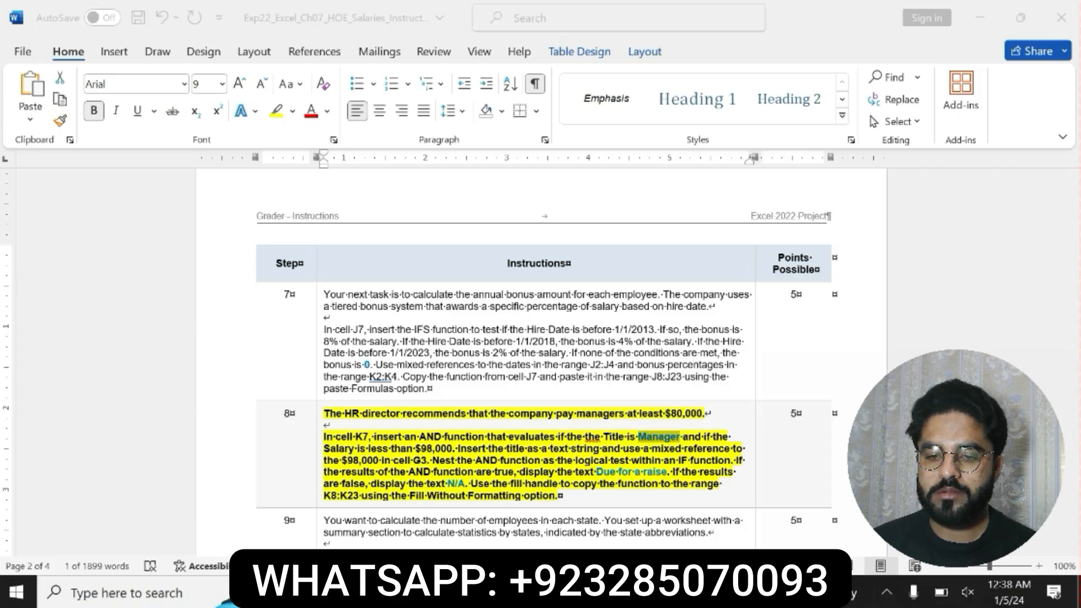
key(alt+Tab)
click(278, 165)
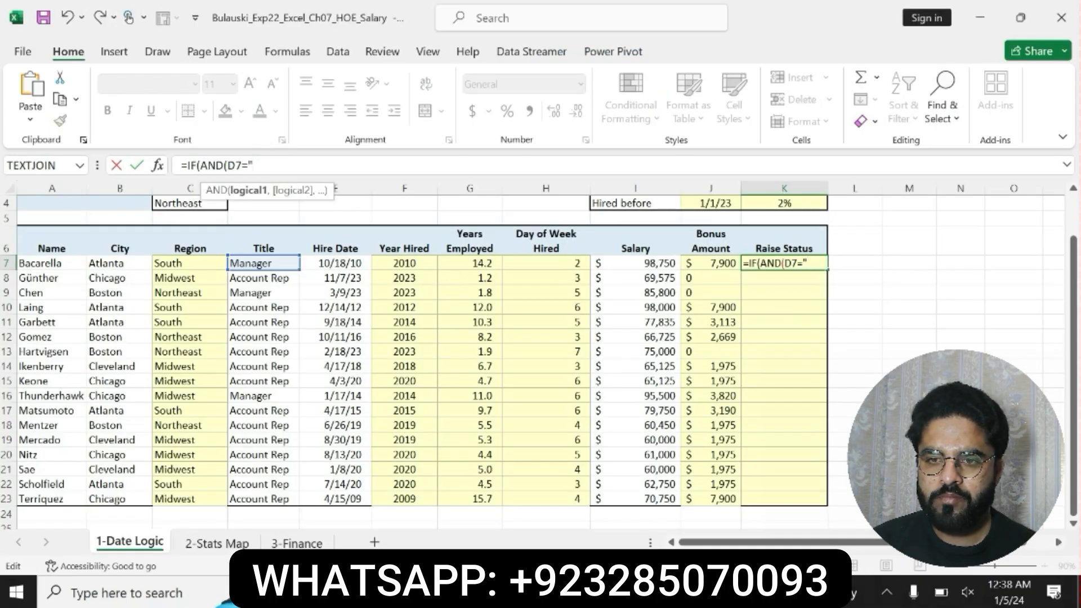
key(ctrl+v)
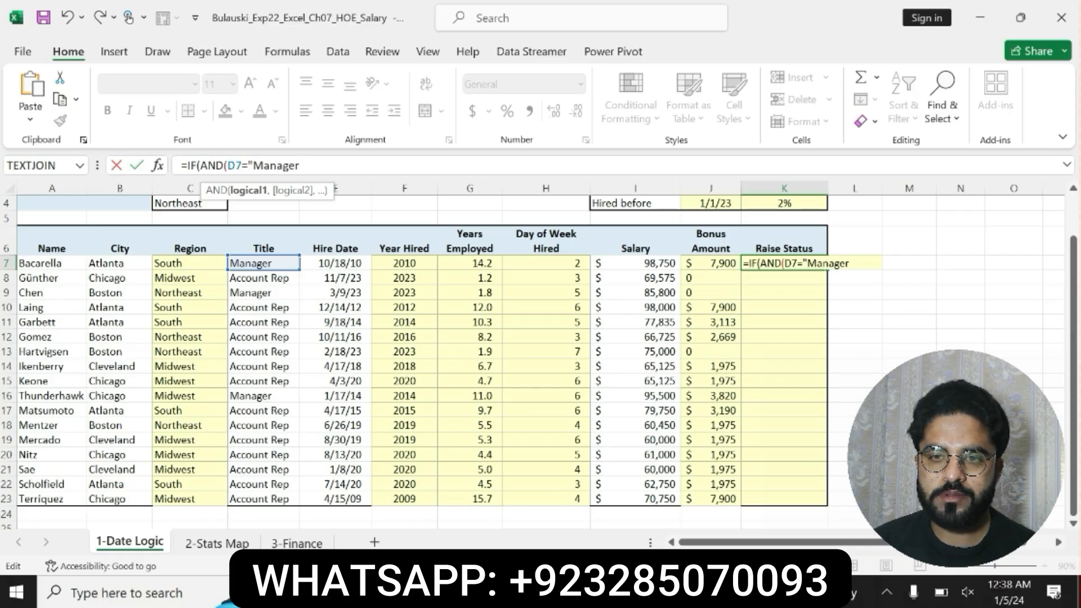
text(",)
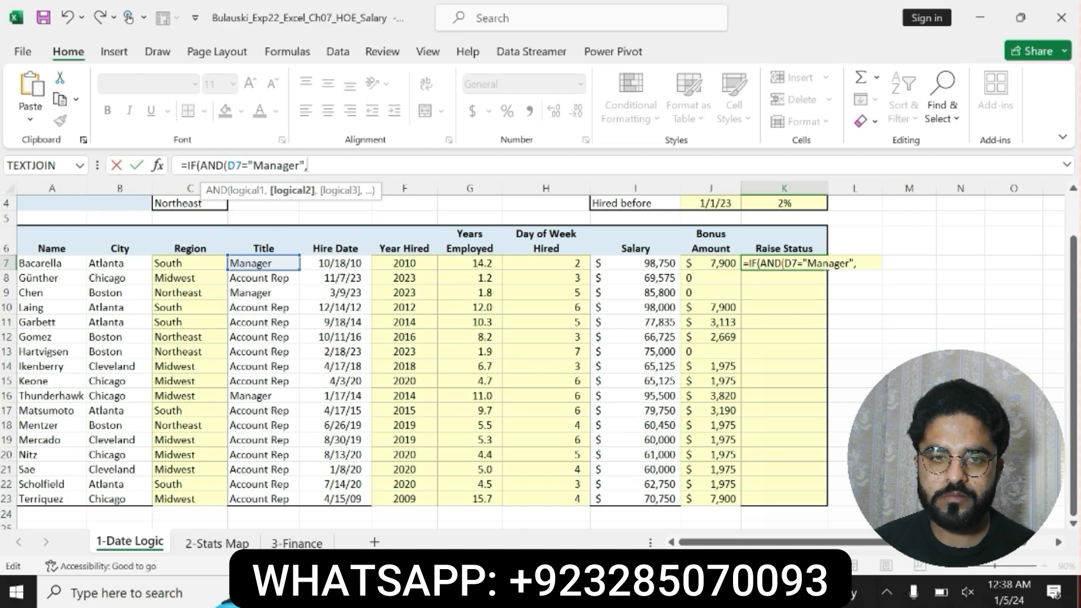
Add the second AND test I7<98000 to the K7 formula
text(I7)
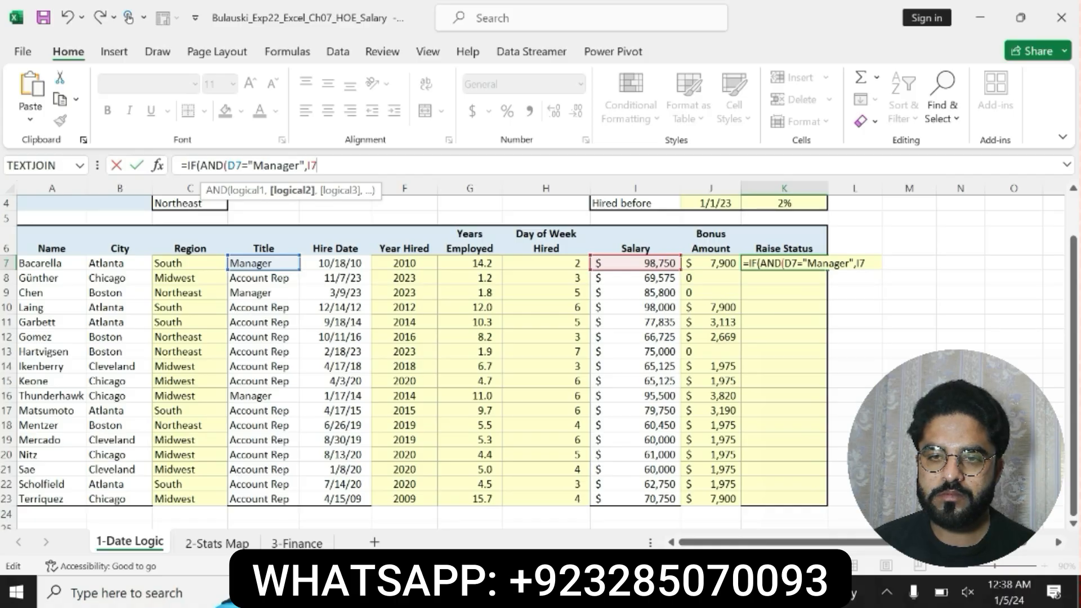
text(<9899)
key(BackSpace)
key(BackSpace)
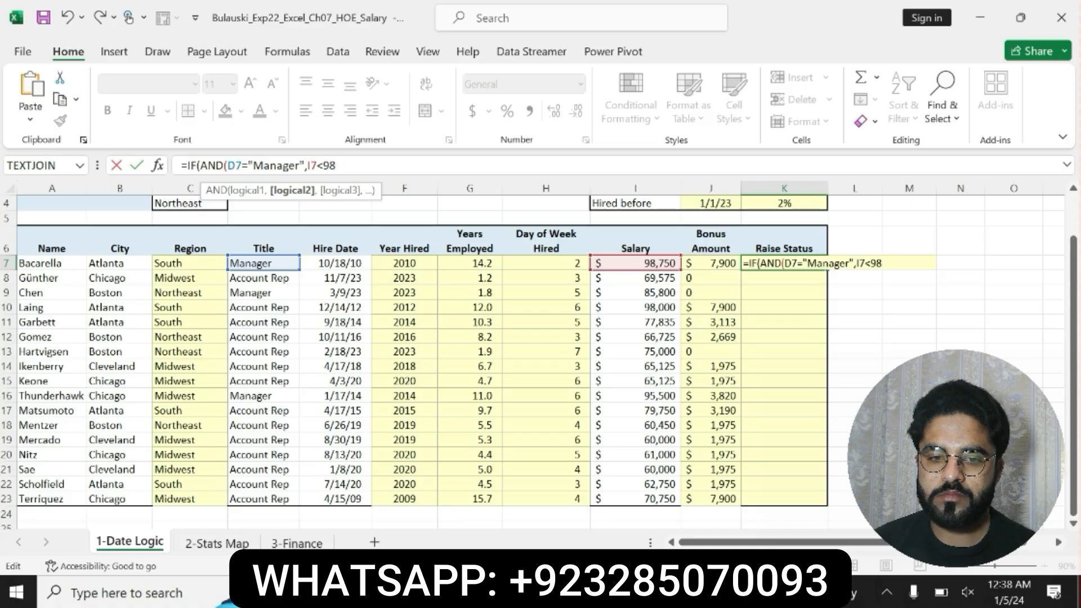
text(000)
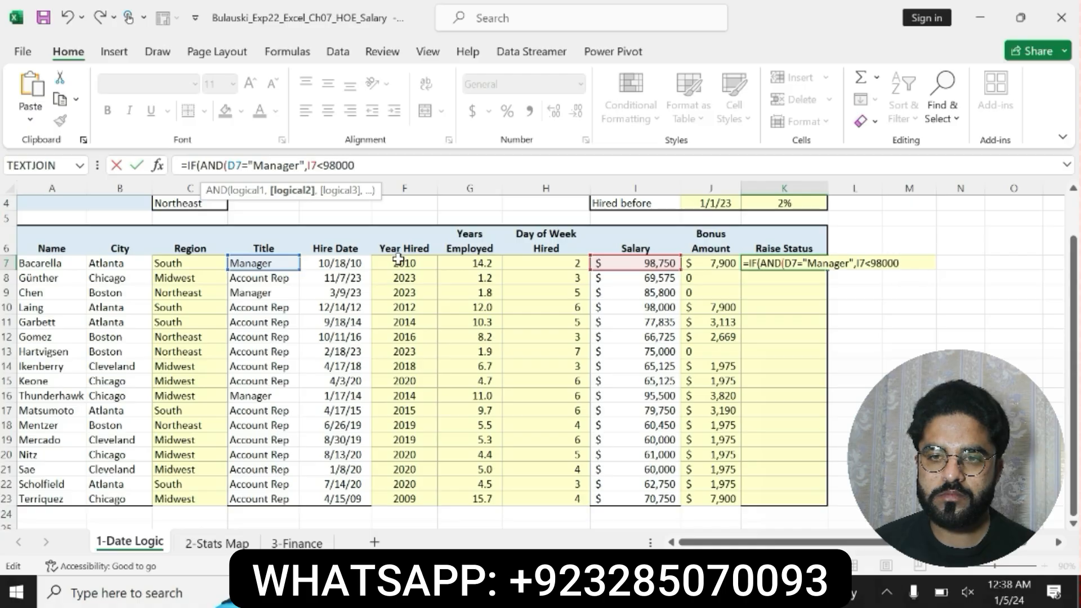
Switch to Word and check step 8's reference to cell G3 and the text required when the AND tests are true
key(alt+Tab)
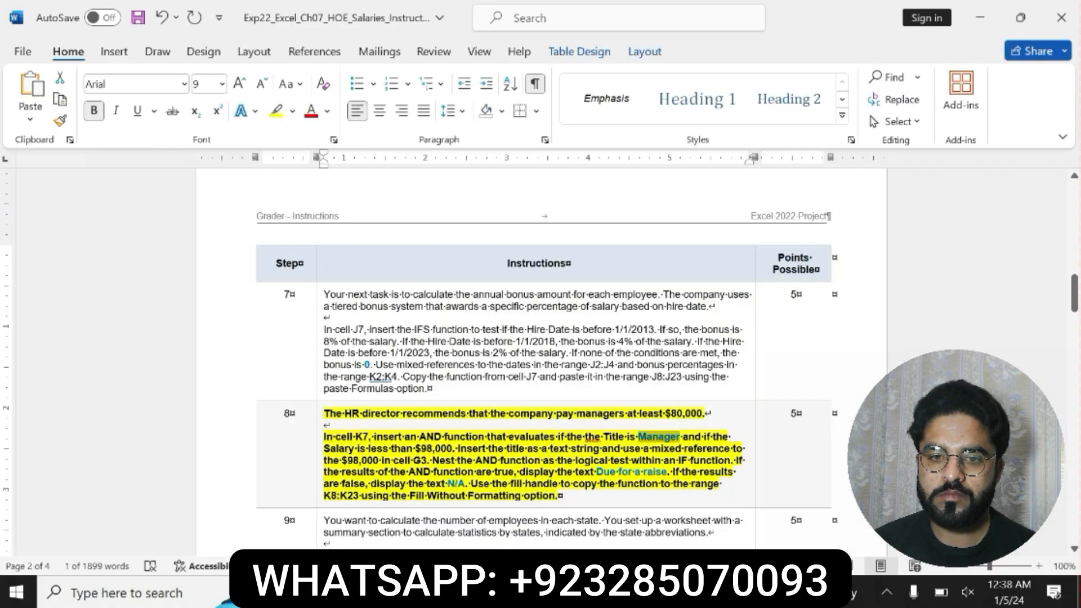
click(654, 459)
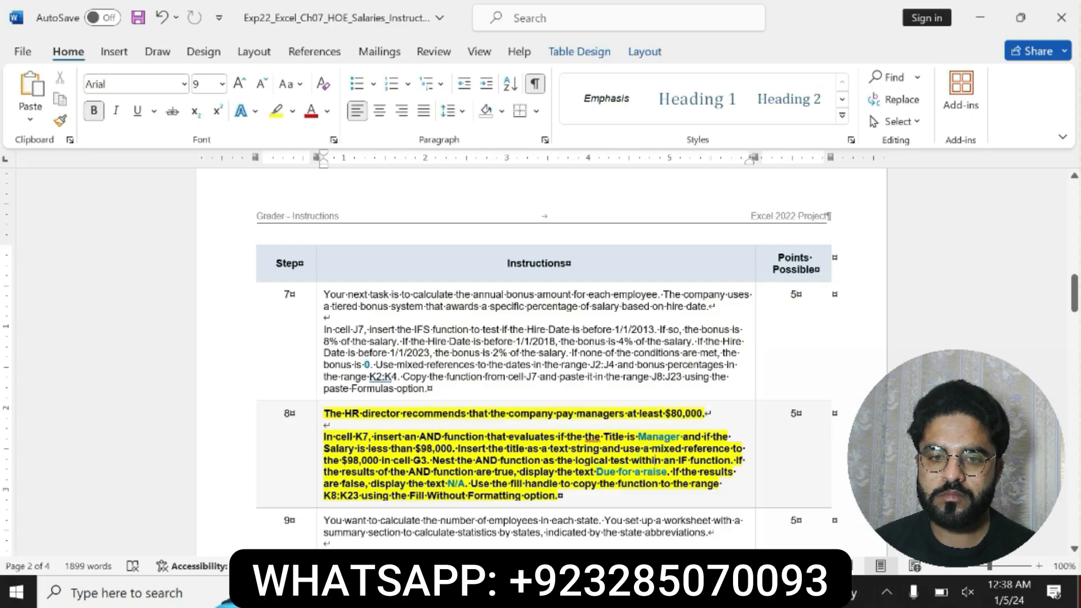
drag(379, 460, 324, 460)
drag(507, 471, 680, 472)
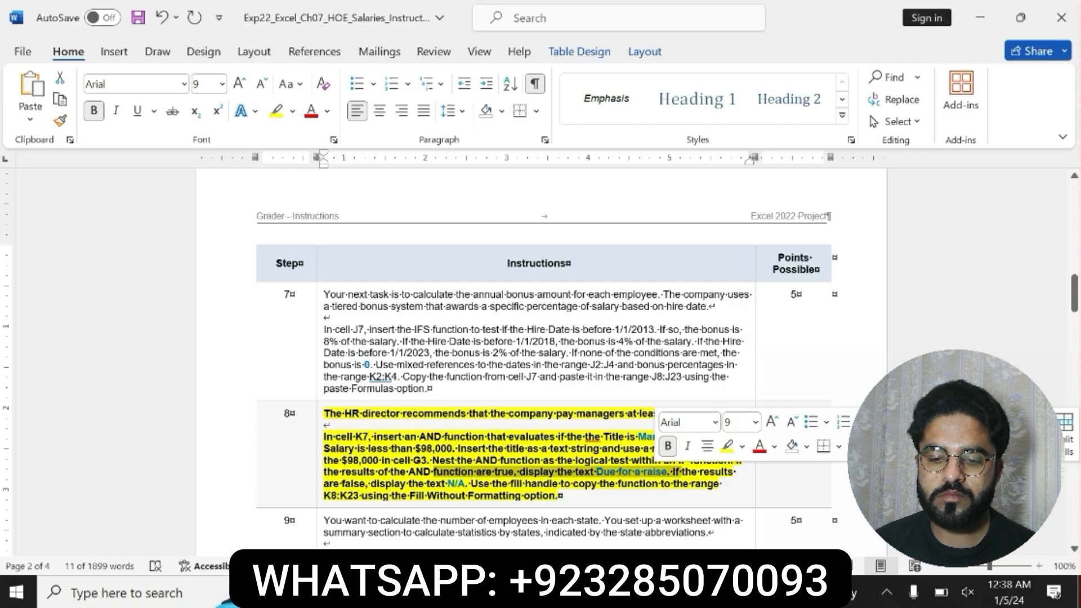
click(619, 483)
drag(596, 472, 666, 473)
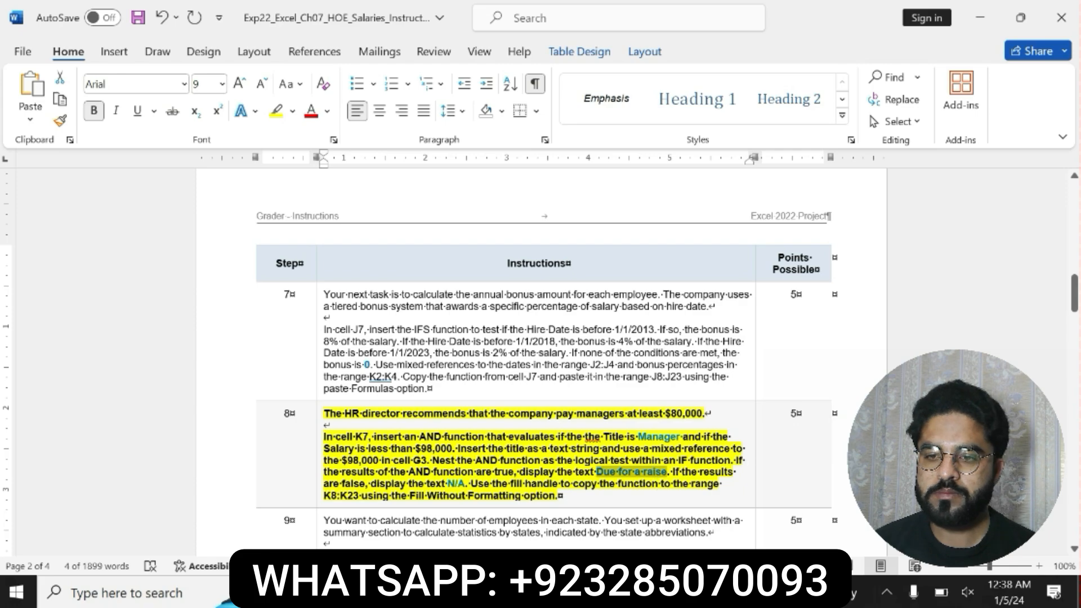
Switch to Excel and finish the K7 formula with "Due for a raise" as the true result and "N/A" as the false result
key(alt+Tab)
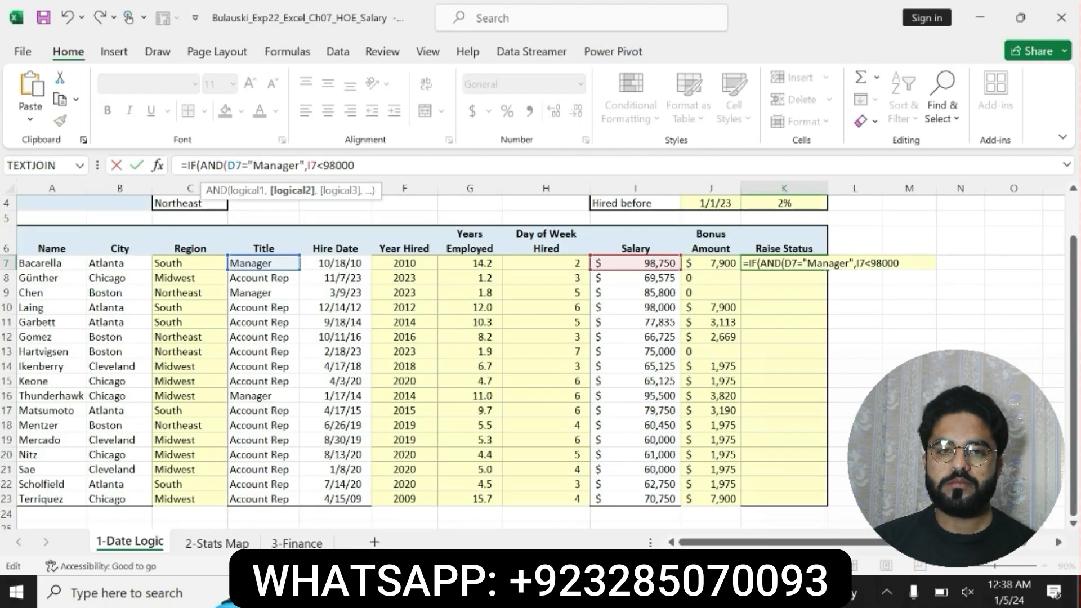
text(),)
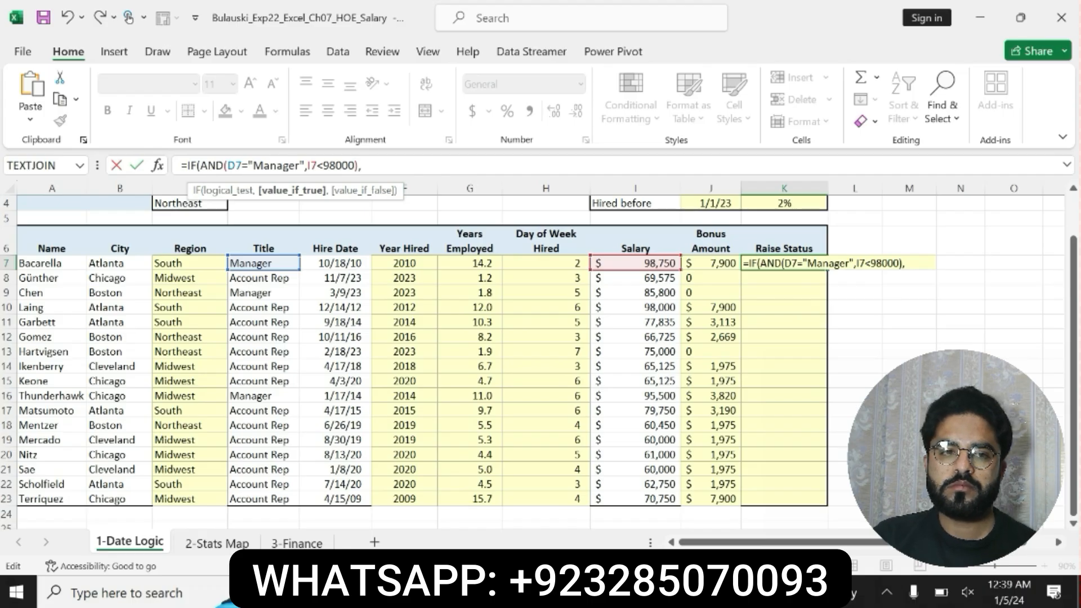
text("Due for a raise)
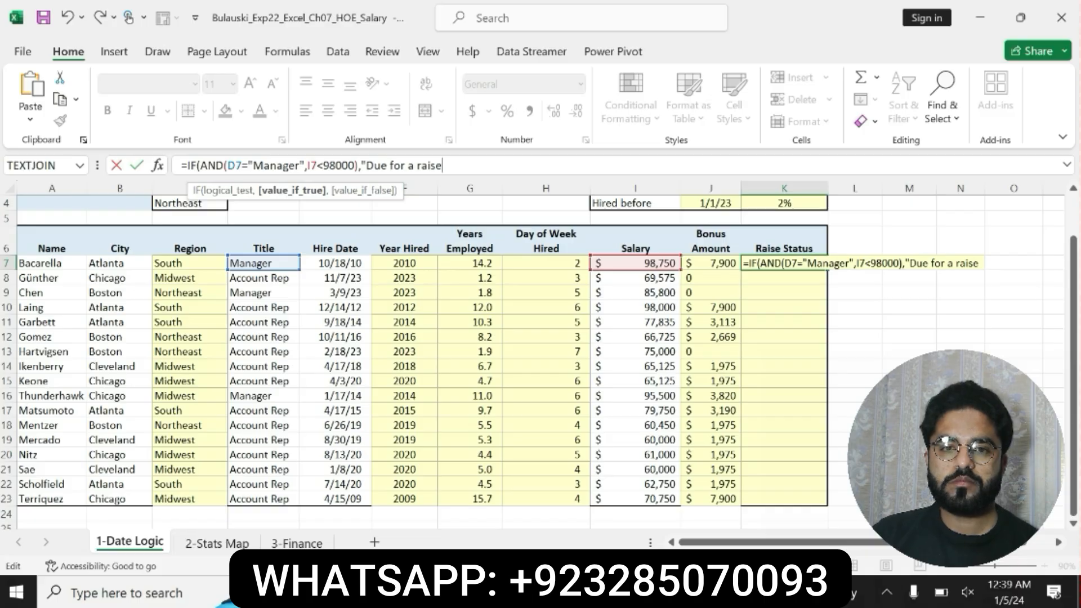
text(")
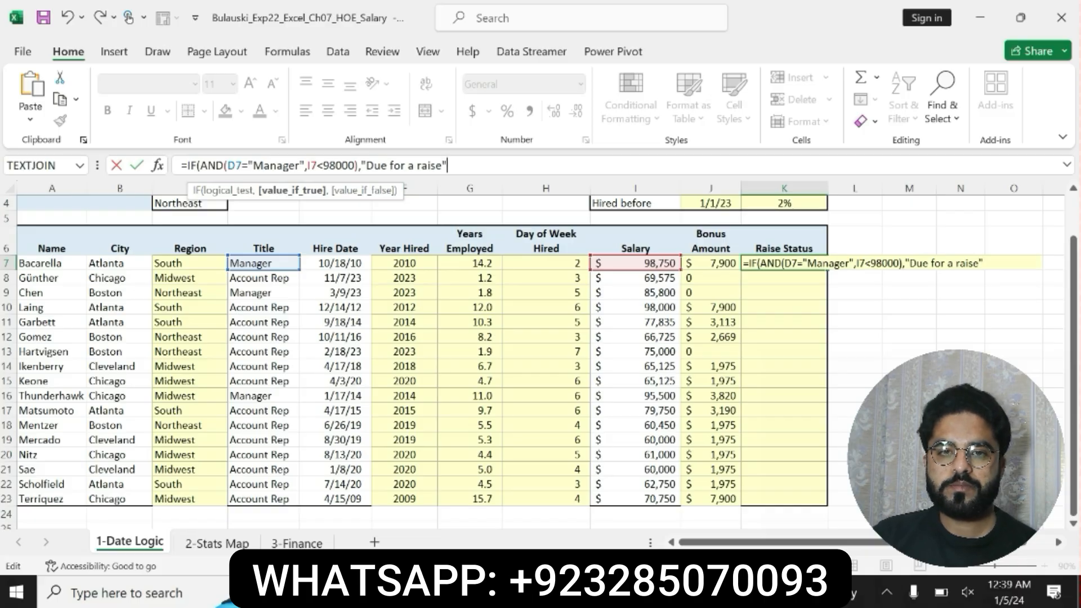
text(,")
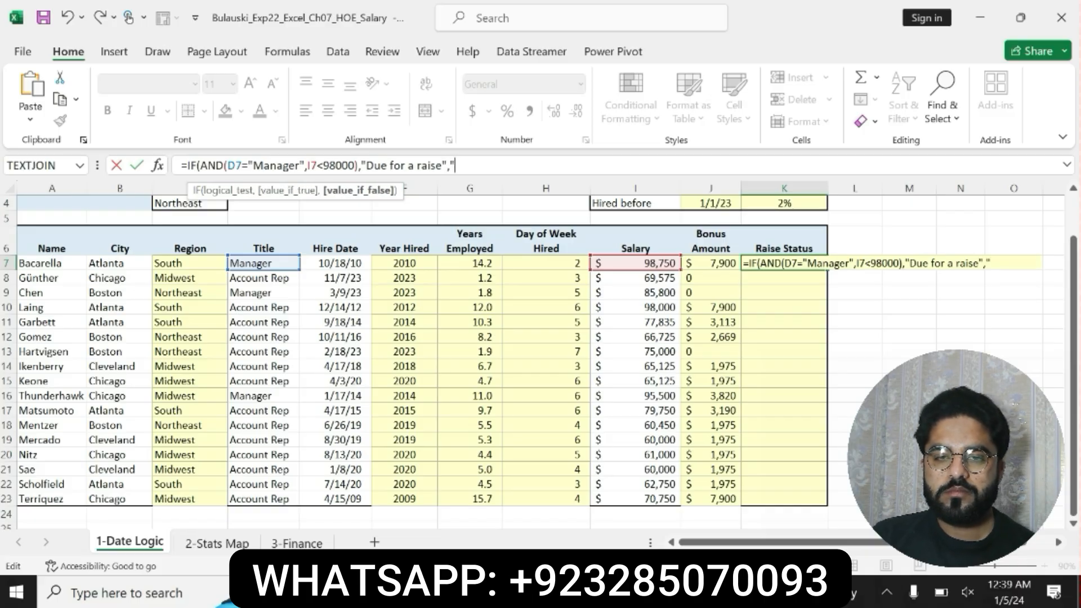
text(N)
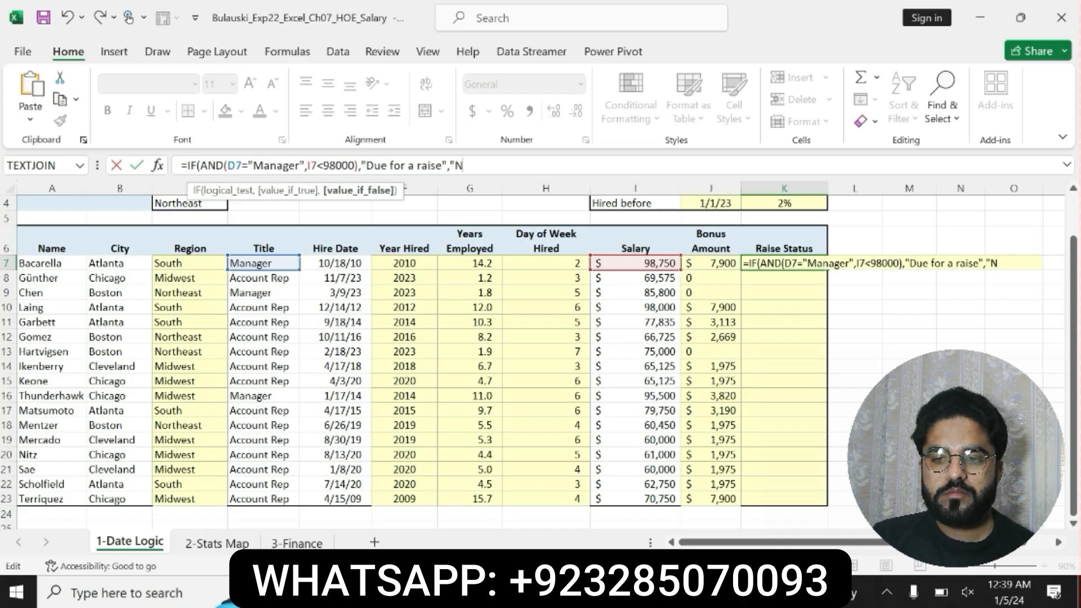
text(/A)
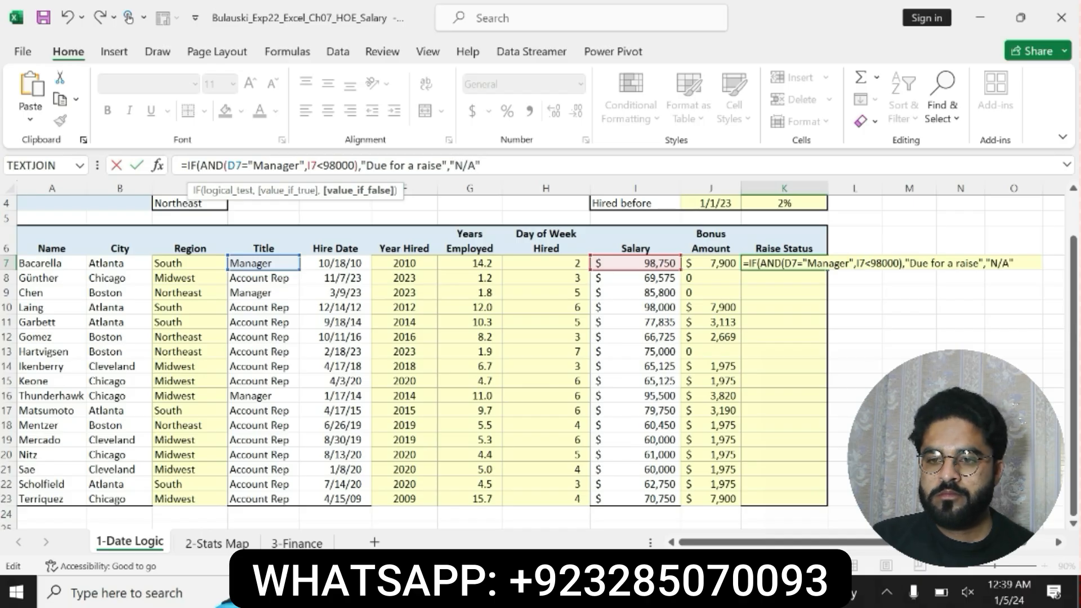
key(Return)
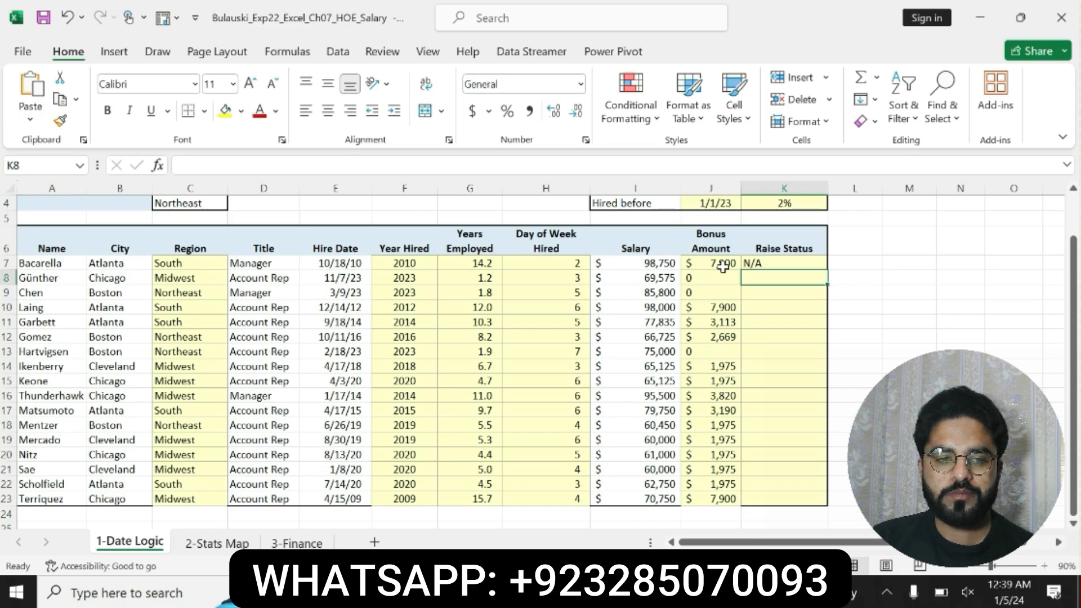
Copy the raise status formula from K7 down through K8:K23
click(764, 263)
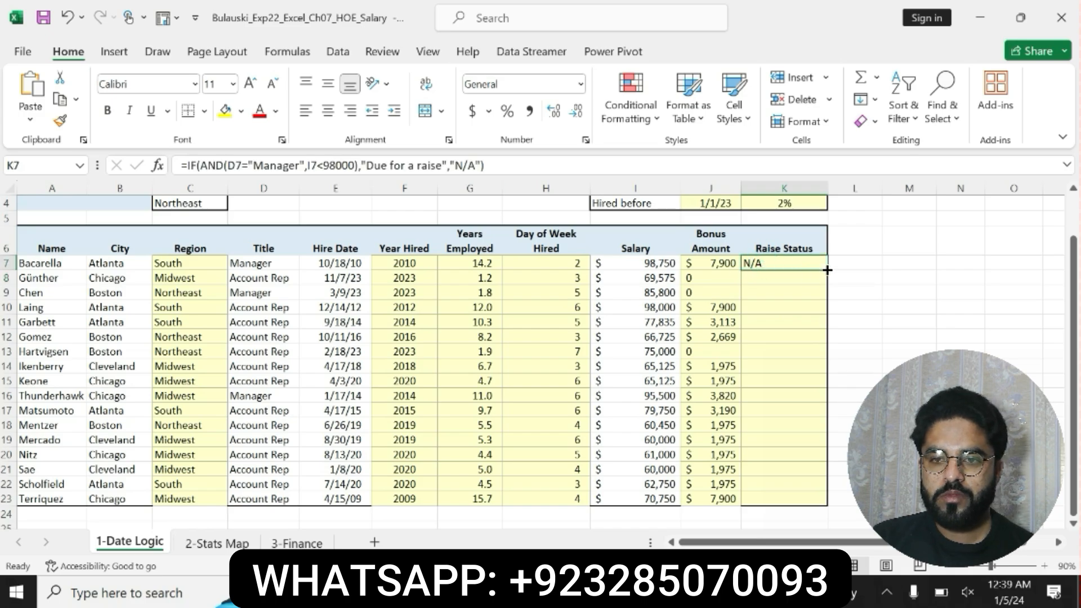
double_click(826, 270)
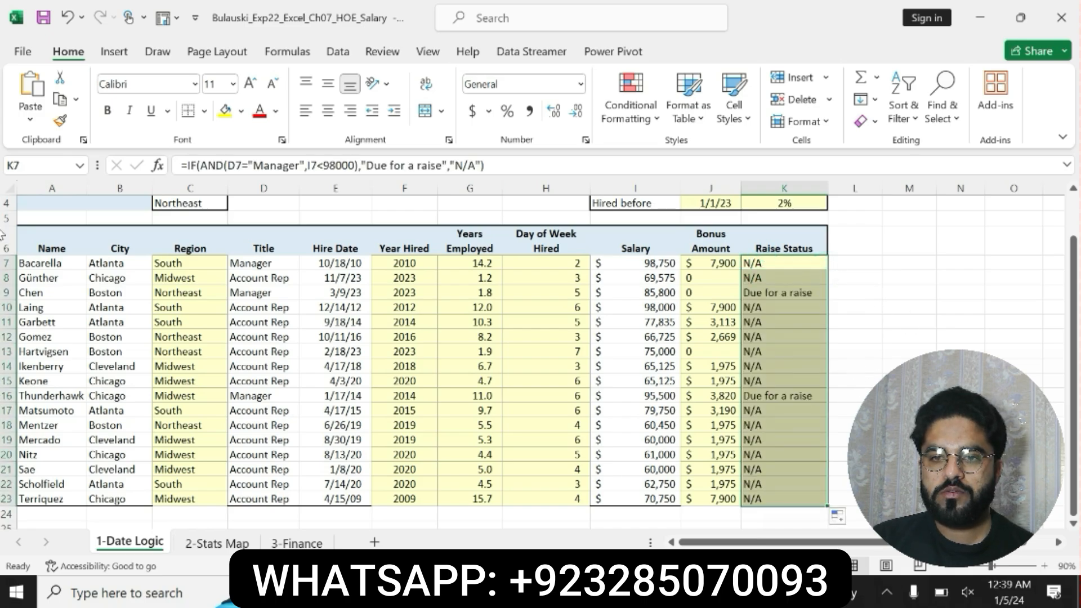
scroll(1075, 222, up, 1)
drag(1075, 222, 1074, 211)
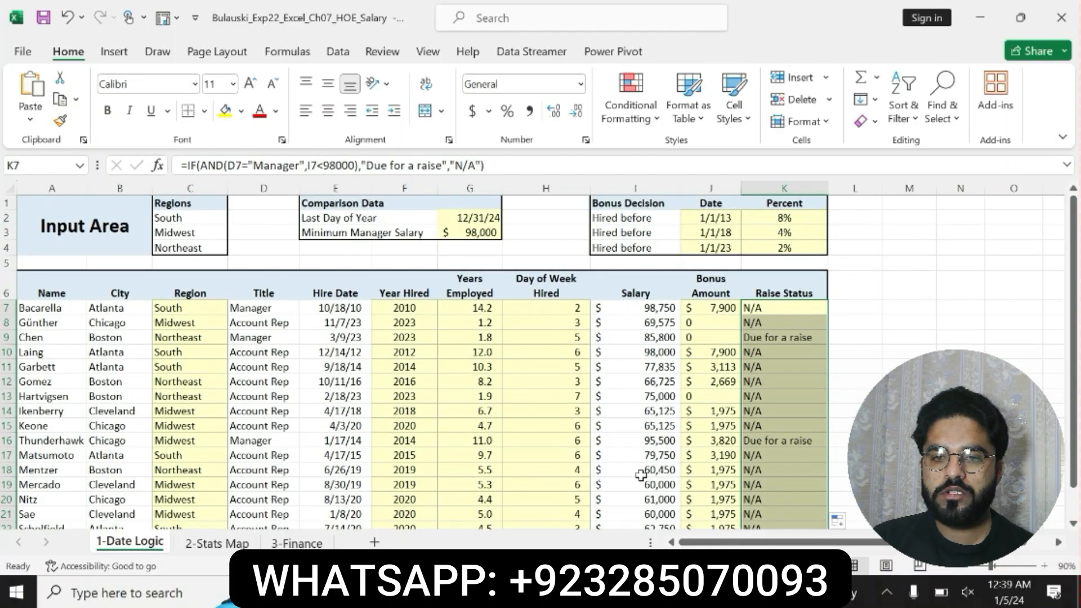
Switch to Word and undo the bold and yellow highlighting on step 8's instructions
key(alt+Tab)
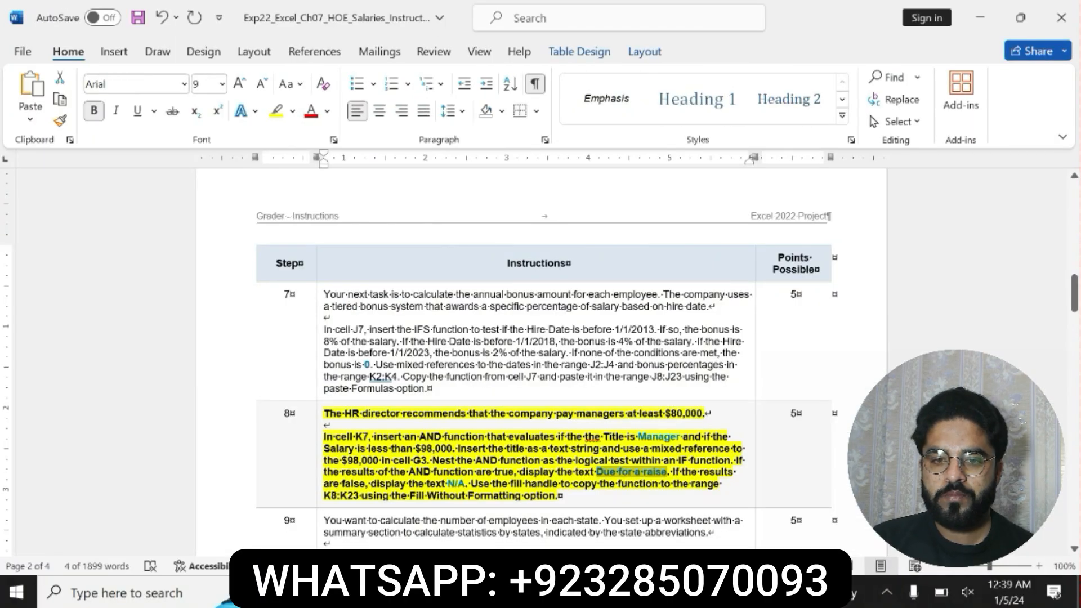
key(ctrl+z)
key(ctrl+z)
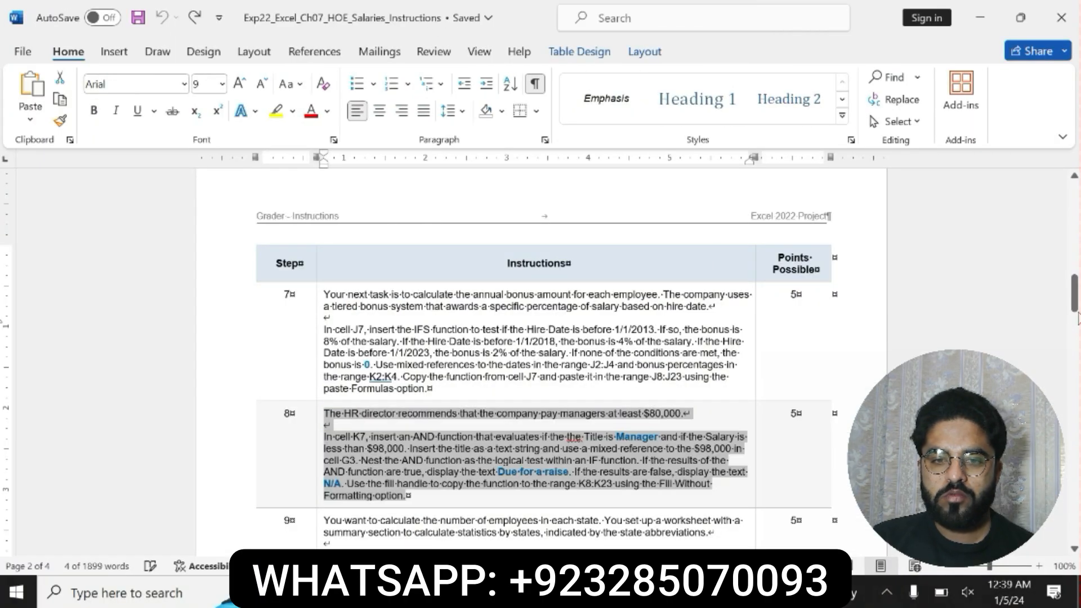
Make step 9's instructions bold and highlight them in yellow
drag(1077, 318, 1076, 330)
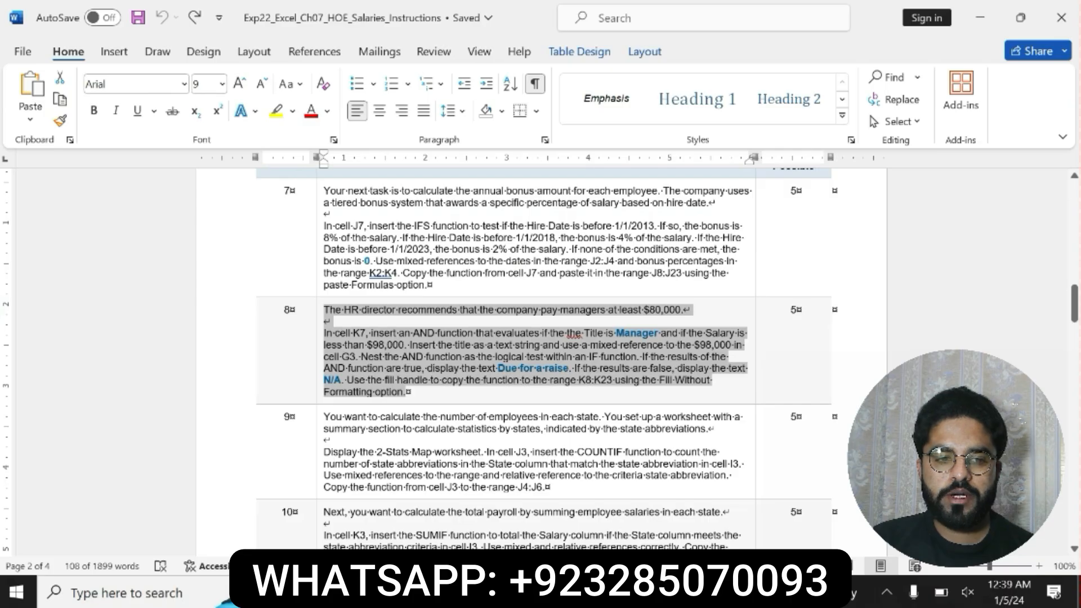
drag(324, 417, 548, 487)
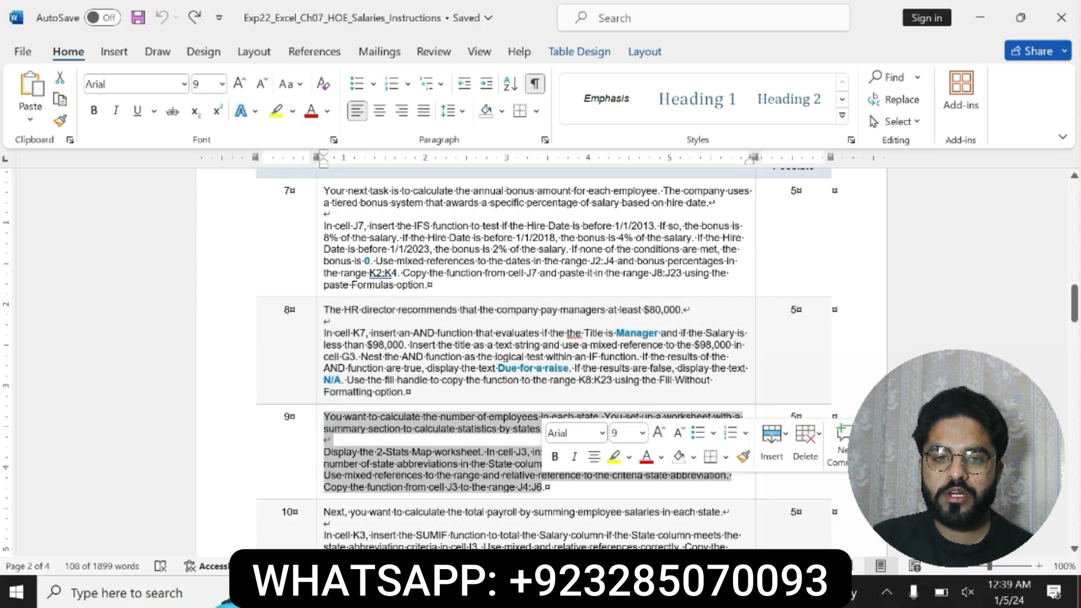
click(555, 457)
click(612, 457)
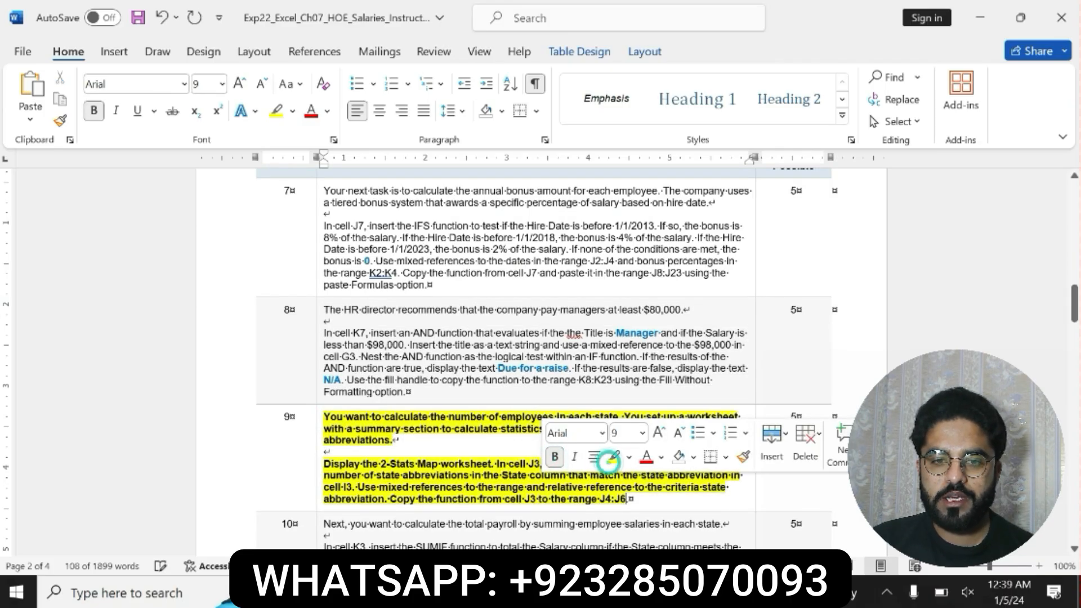
Read step 9's paragraph about the COUNTIF function in J3 of the 2-Stats Map worksheet and its required references
drag(323, 463, 628, 500)
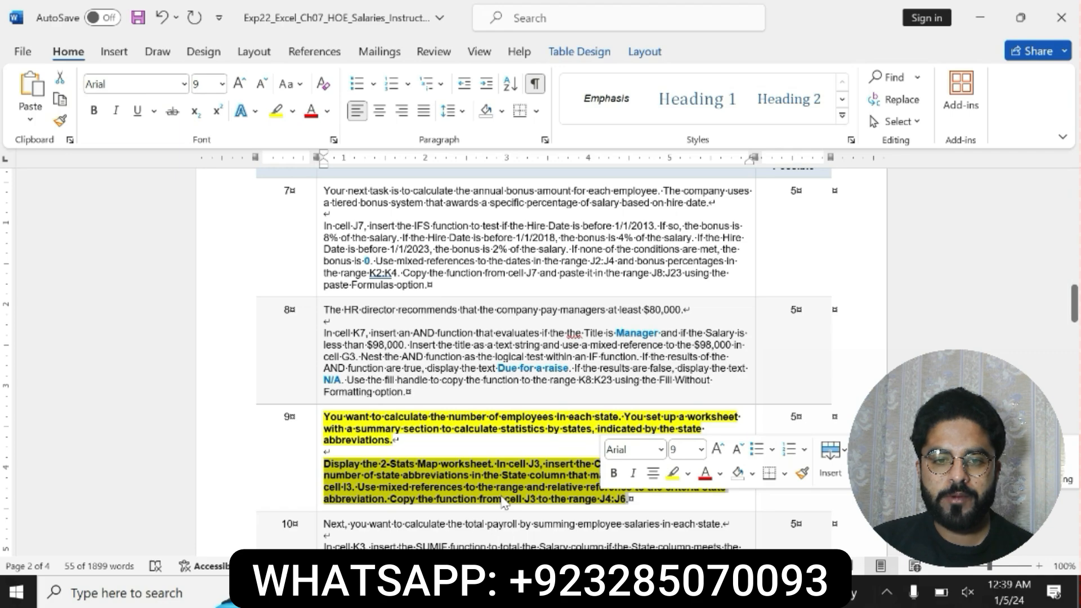
click(338, 463)
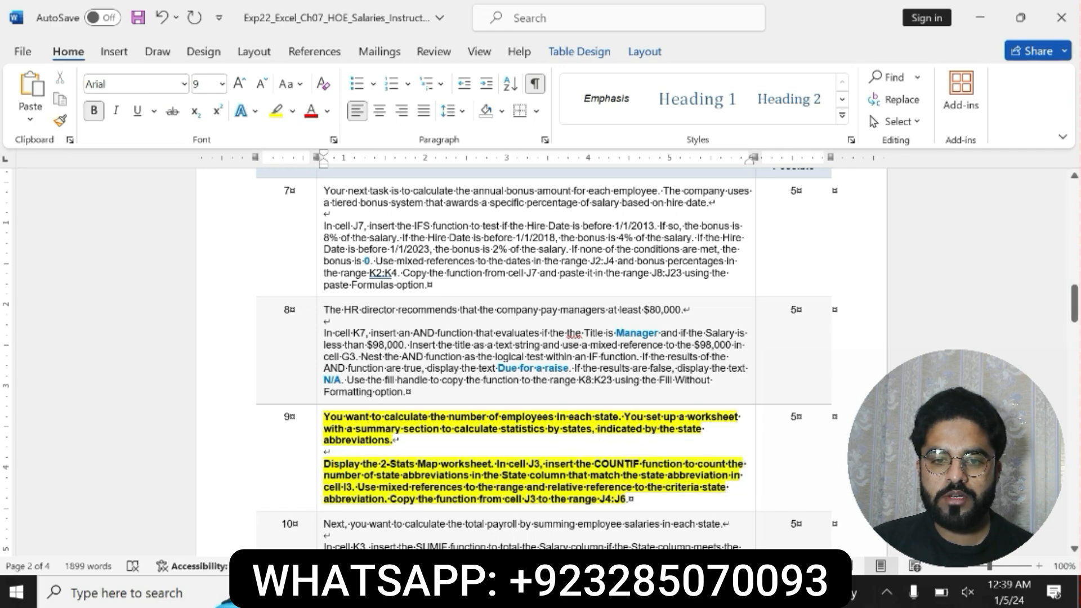
drag(324, 463, 594, 463)
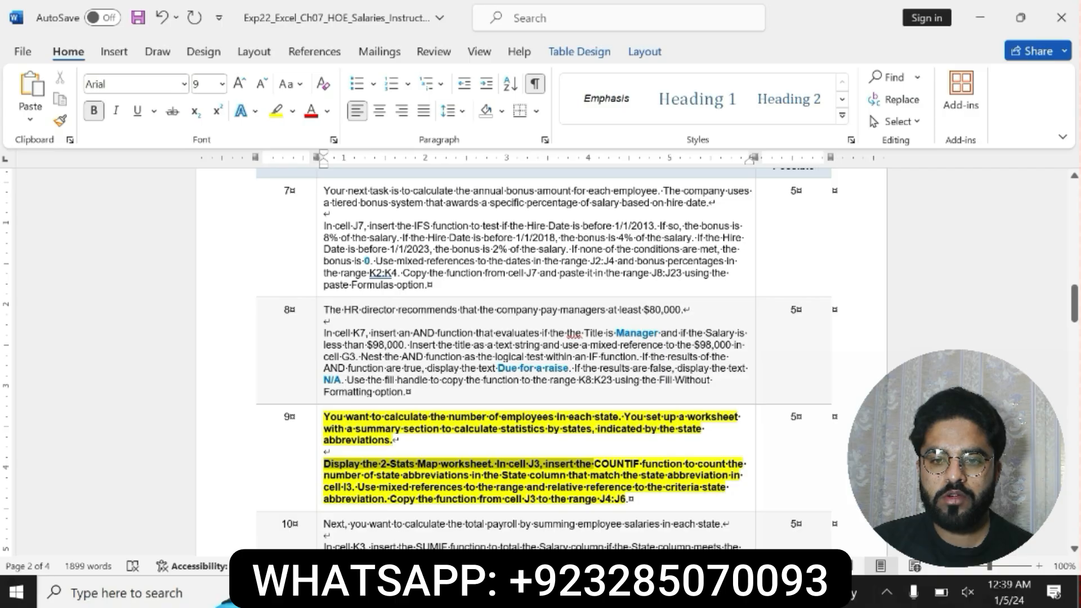
drag(594, 463, 629, 499)
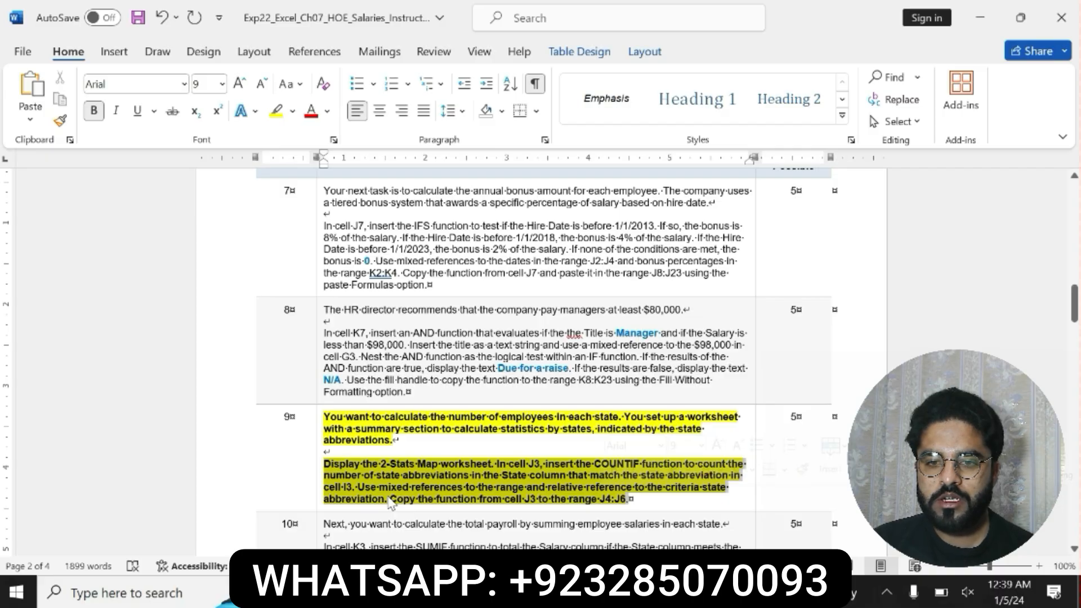
triple_click(422, 475)
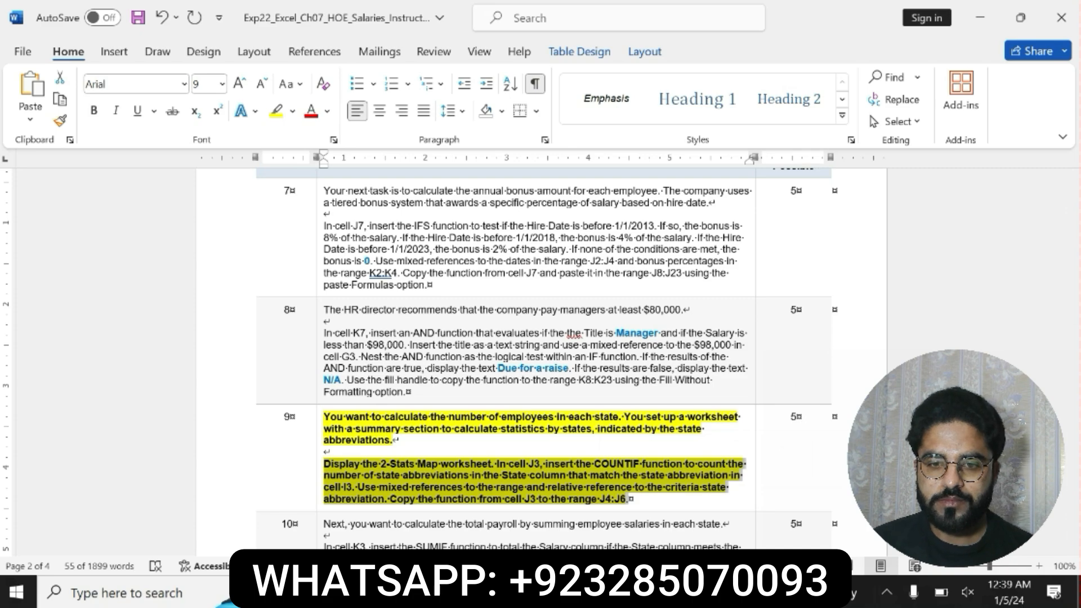
Switch to Excel, display the 2-Stats Map worksheet and select cell J3 for Atlanta's employee count
key(alt+Tab)
click(210, 543)
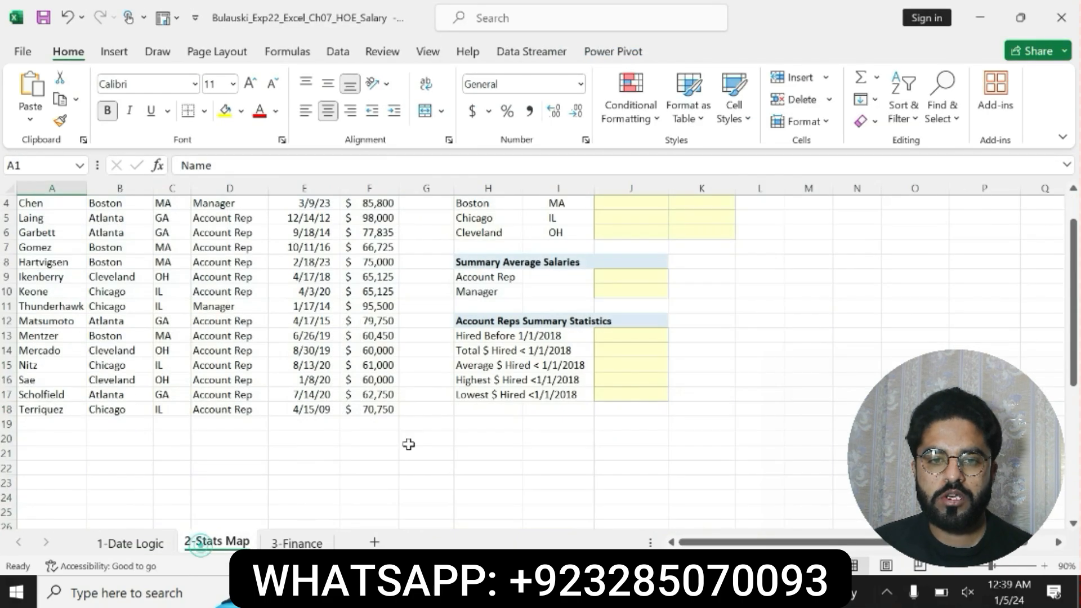
scroll(1076, 211, up, 1)
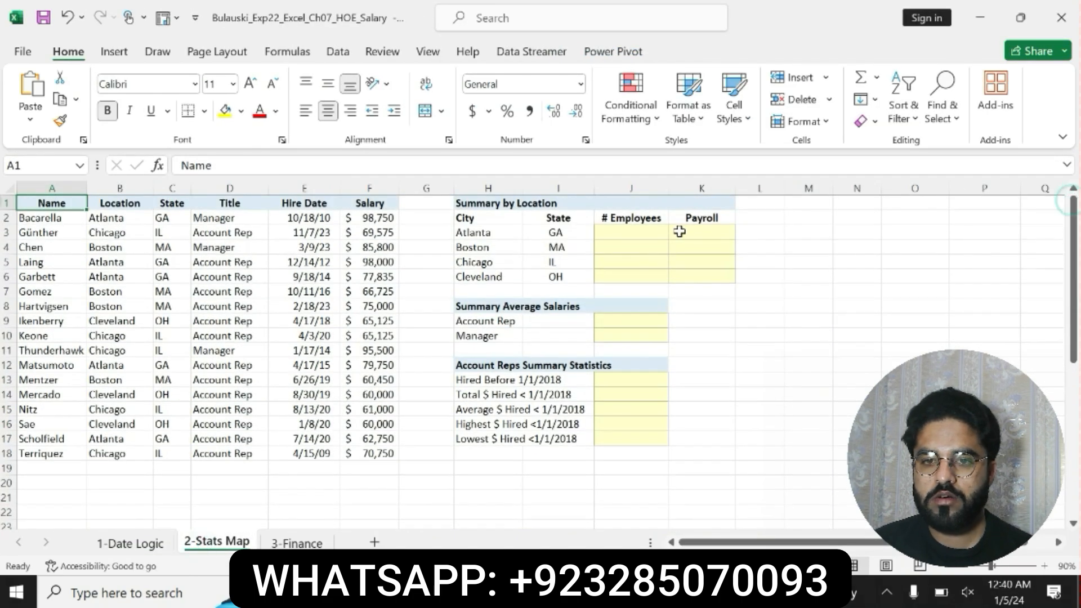
click(624, 231)
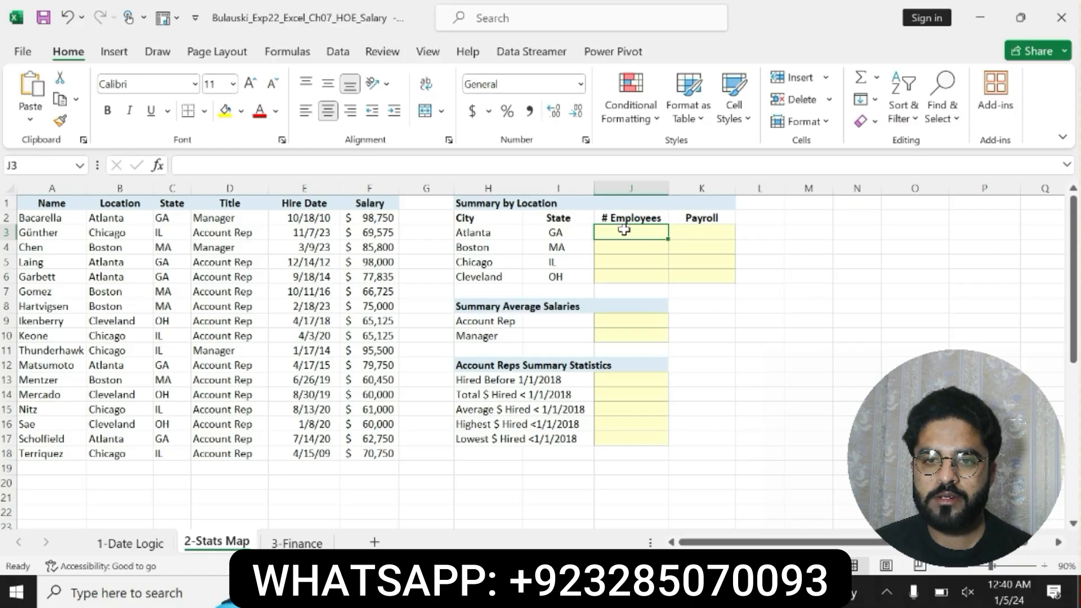
text(COUN)
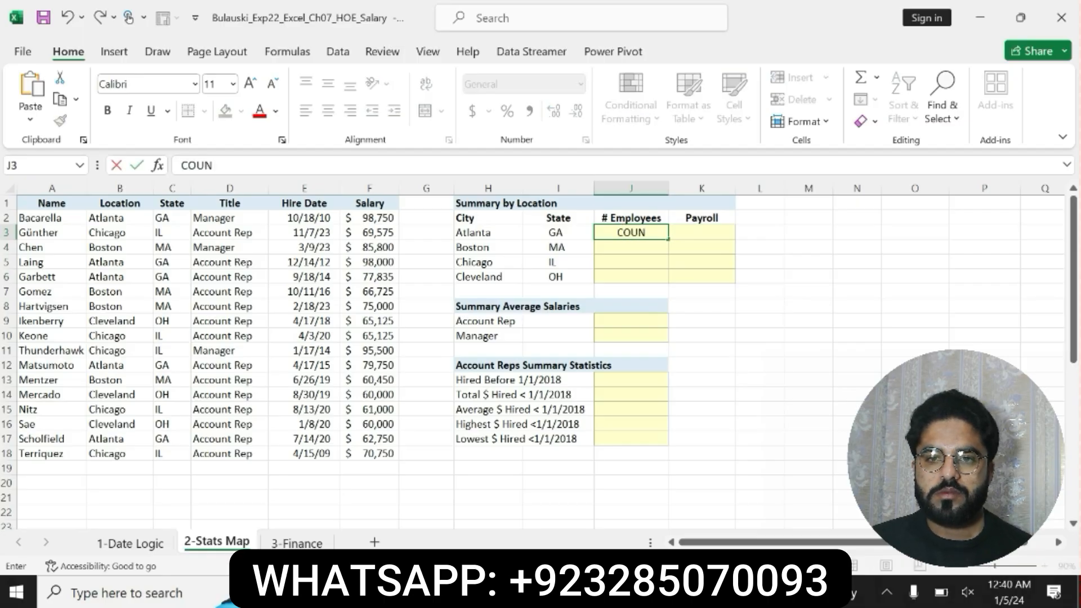
key(BackSpace)
key(BackSpace)
key(BackSpace)
key(BackSpace)
Start a COUNTIF formula in J3 with the State column as the absolute range $C$2:$C$18
text(=COUN)
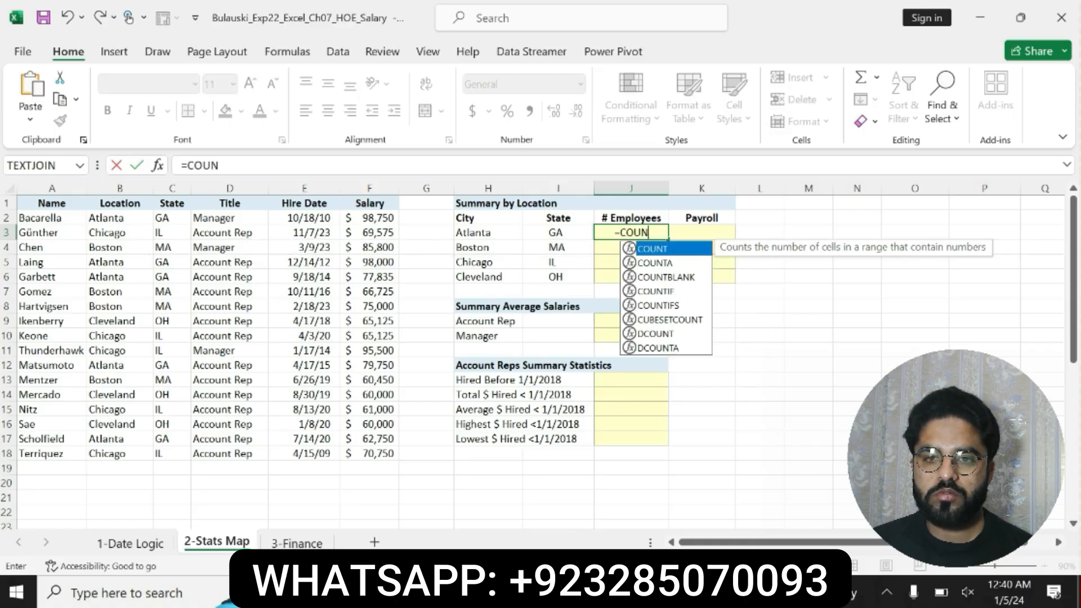
double_click(656, 291)
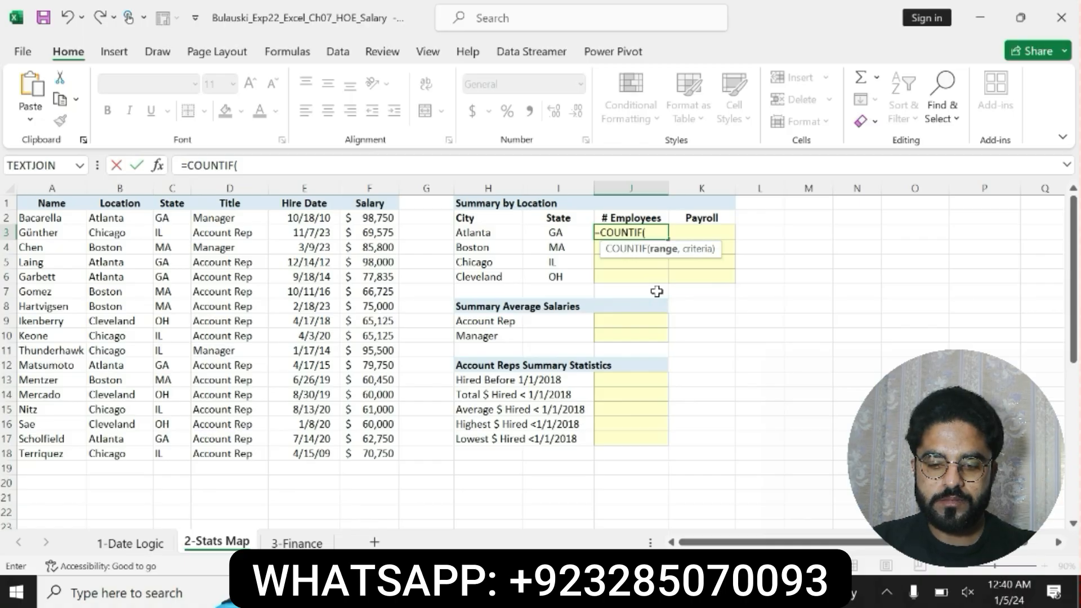
text(C2)
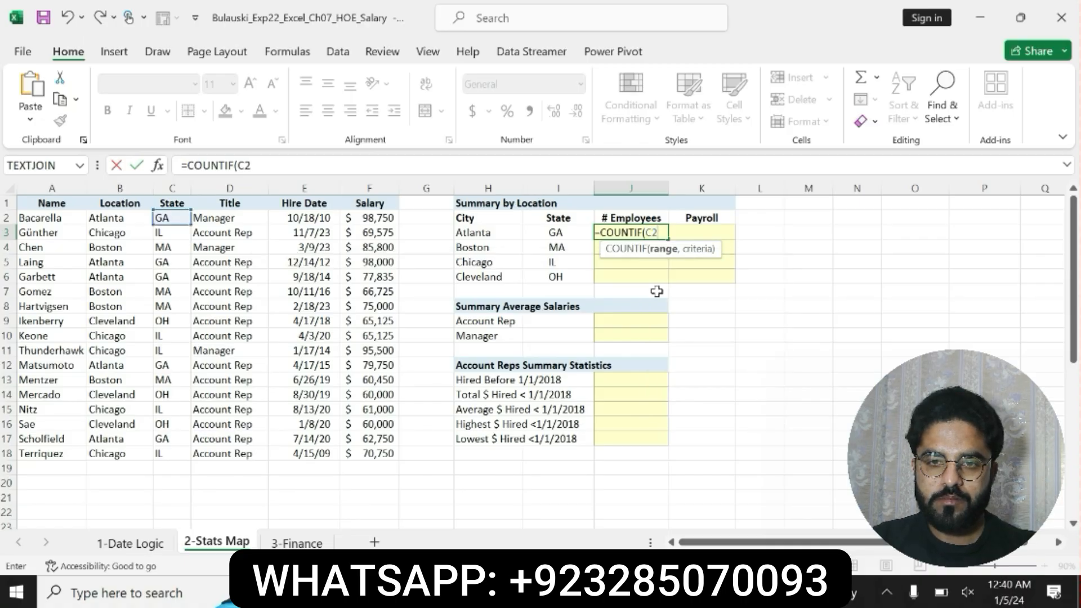
text(:C18)
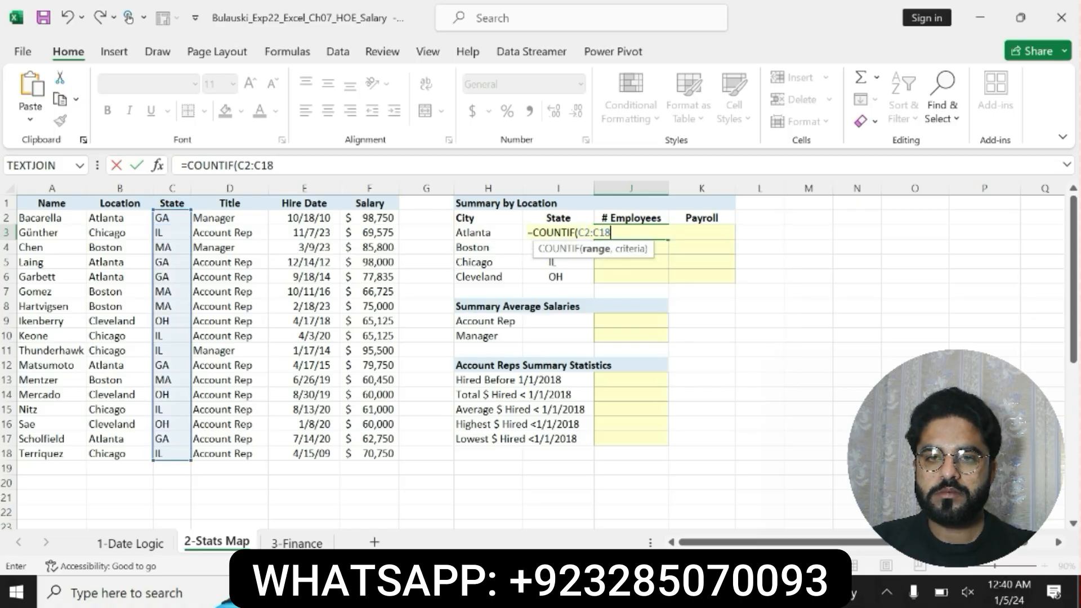
drag(231, 165, 274, 165)
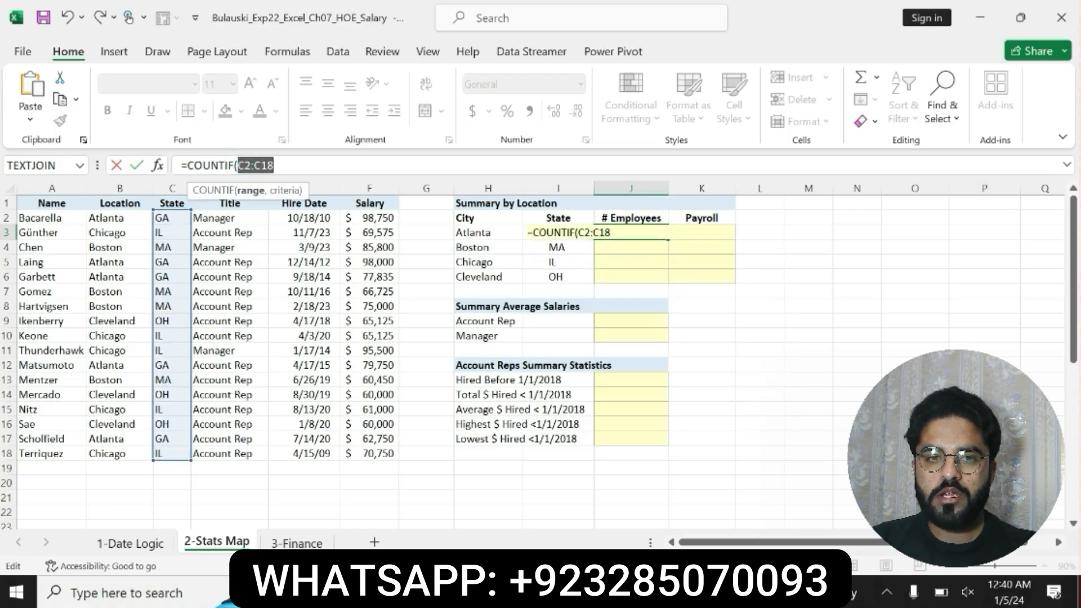
key(F4)
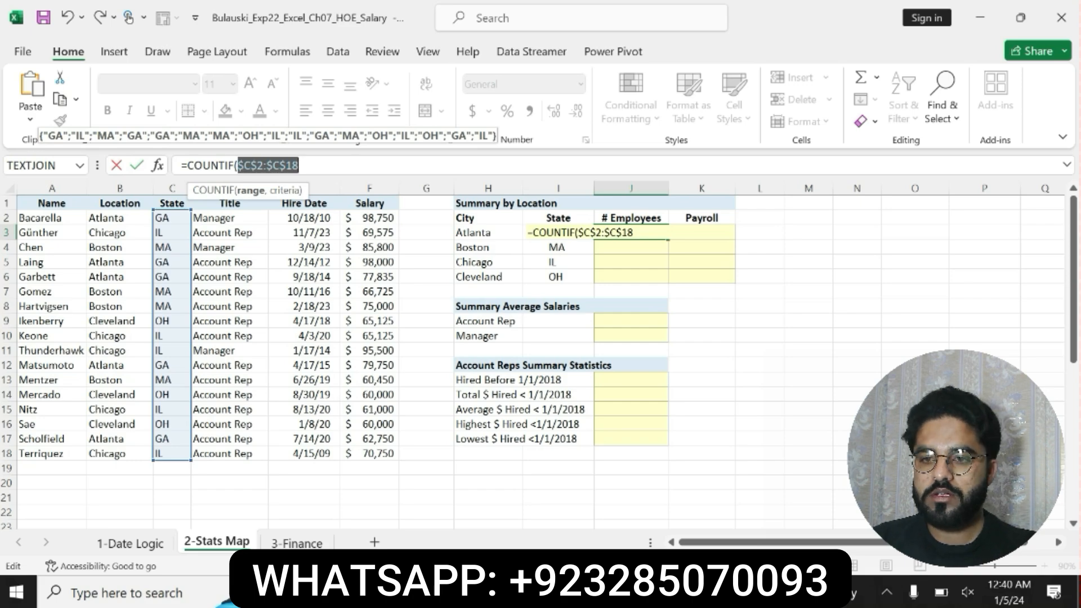
click(309, 165)
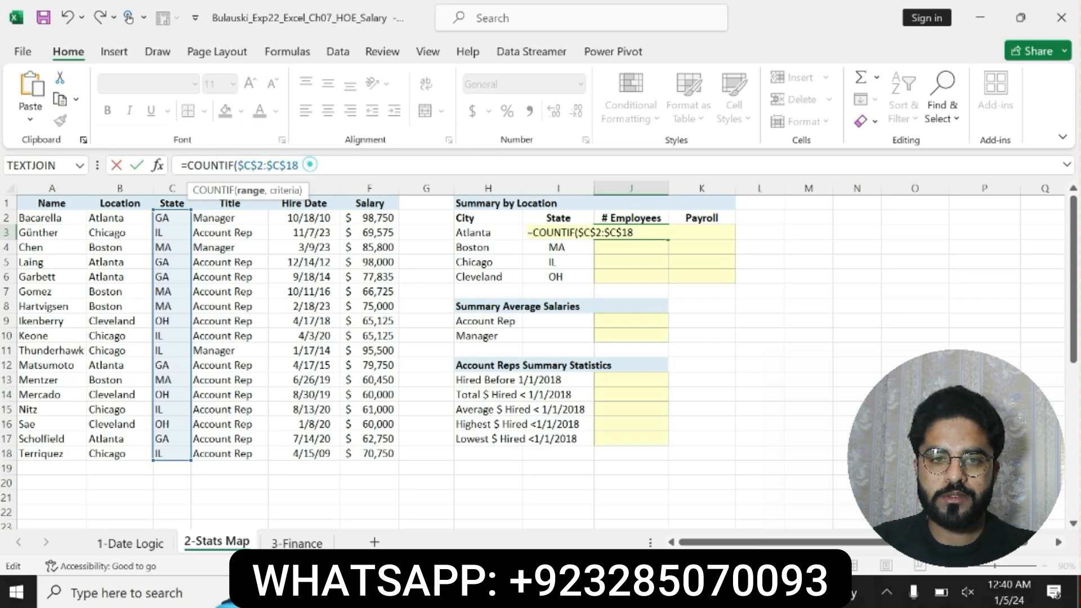
Complete J3's COUNTIF formula with the relative criteria reference I3, giving =COUNTIF($C$2:$C$18,I3)
text(,)
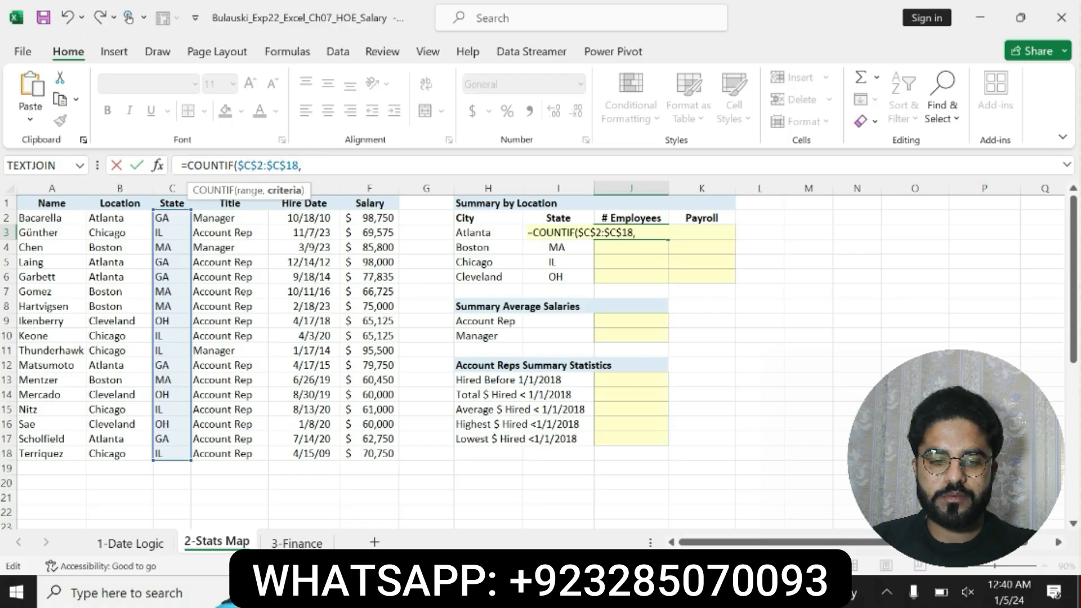
text(I3)
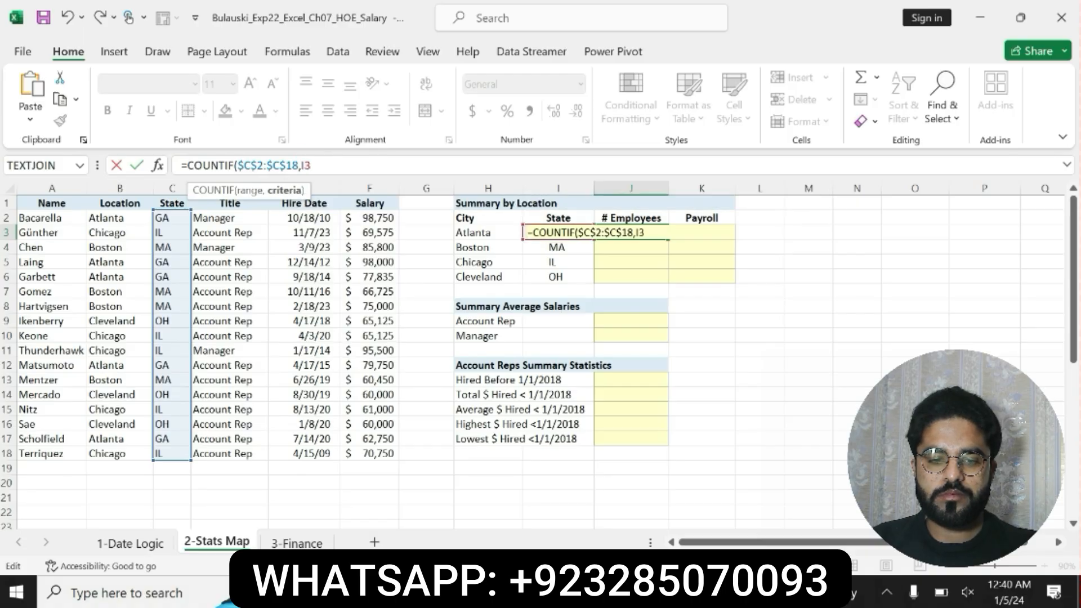
text())
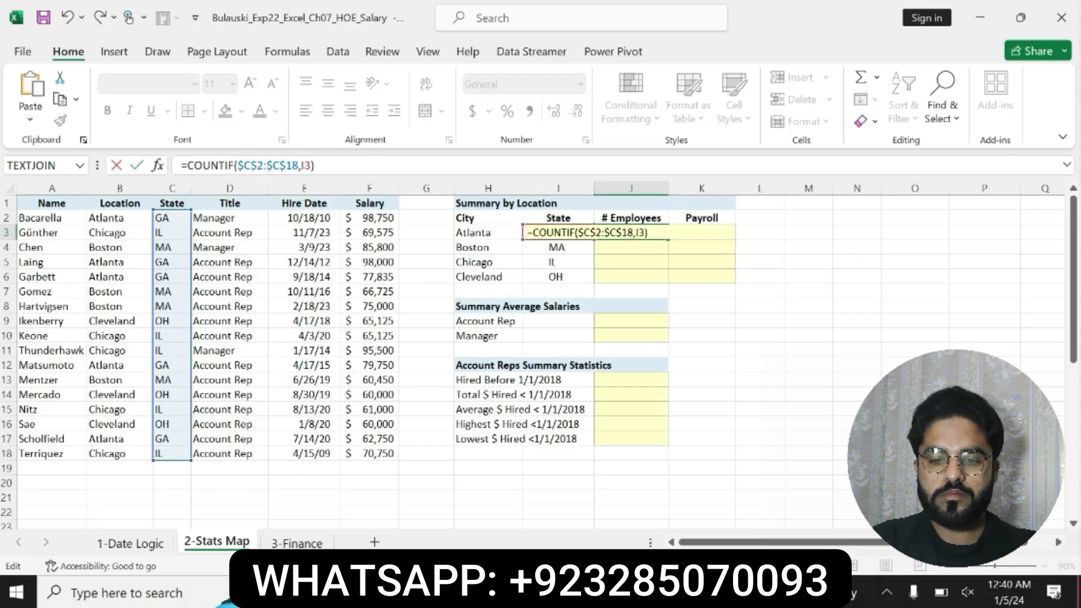
key(Return)
click(630, 232)
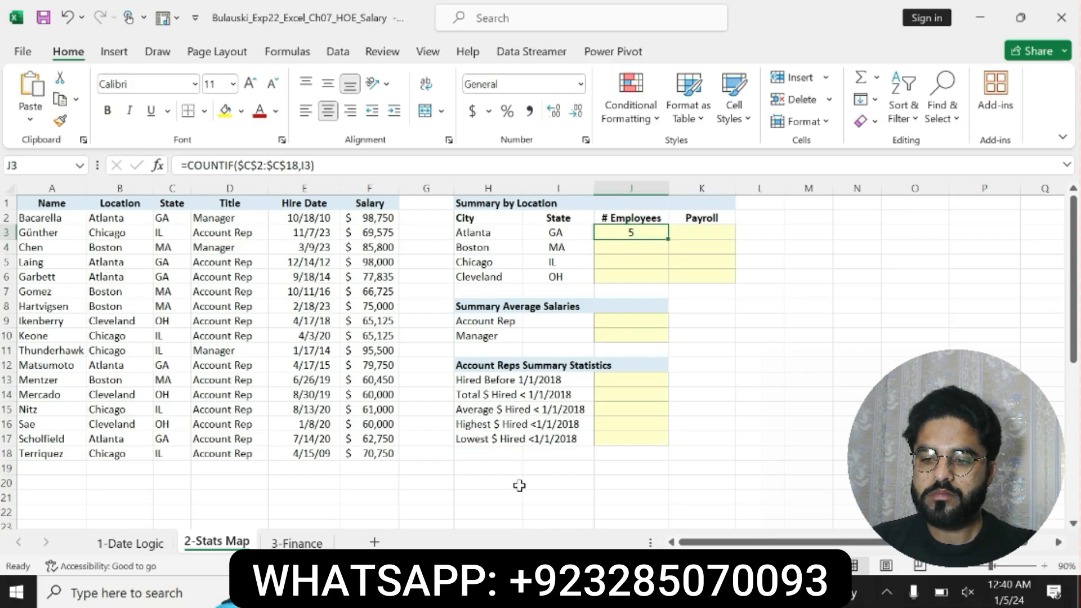
Check step 9's copy instruction in Word, return to Excel and copy the COUNTIF formula from J3 to J4:J6
click(547, 593)
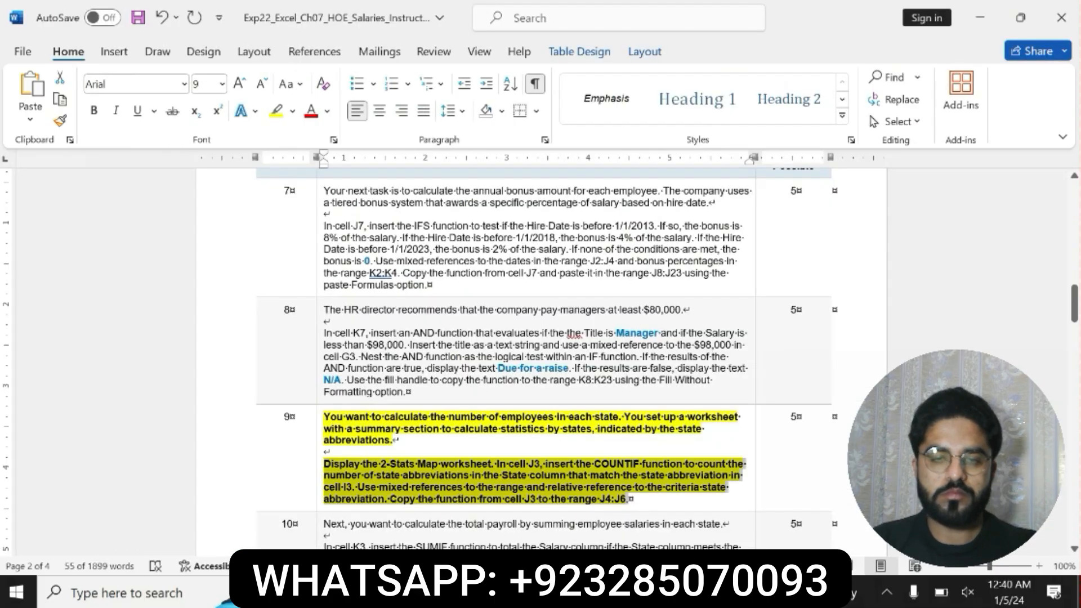
click(450, 495)
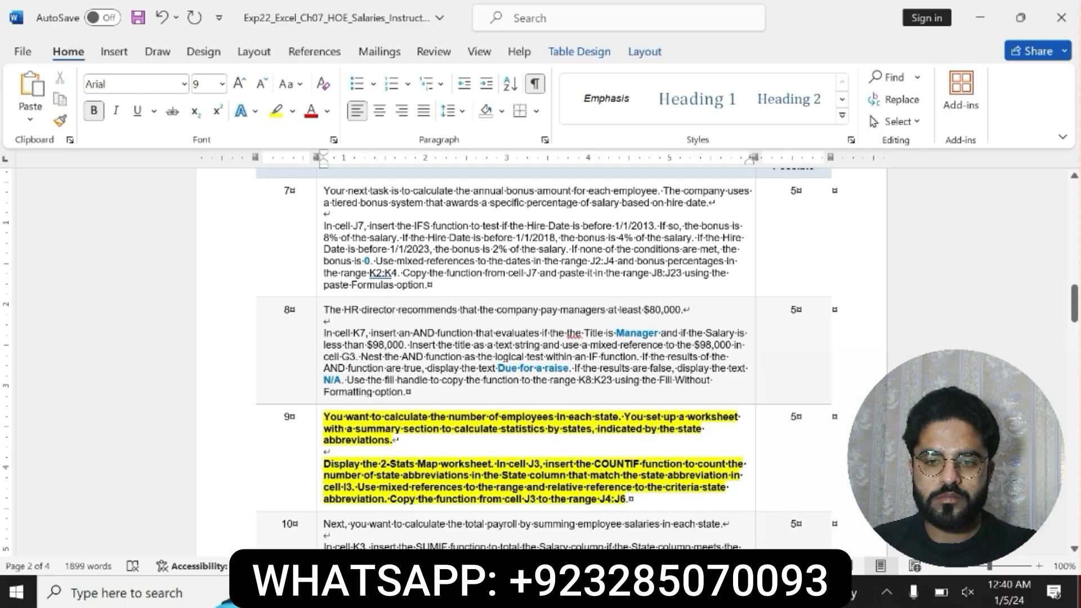
drag(390, 499, 629, 500)
click(510, 592)
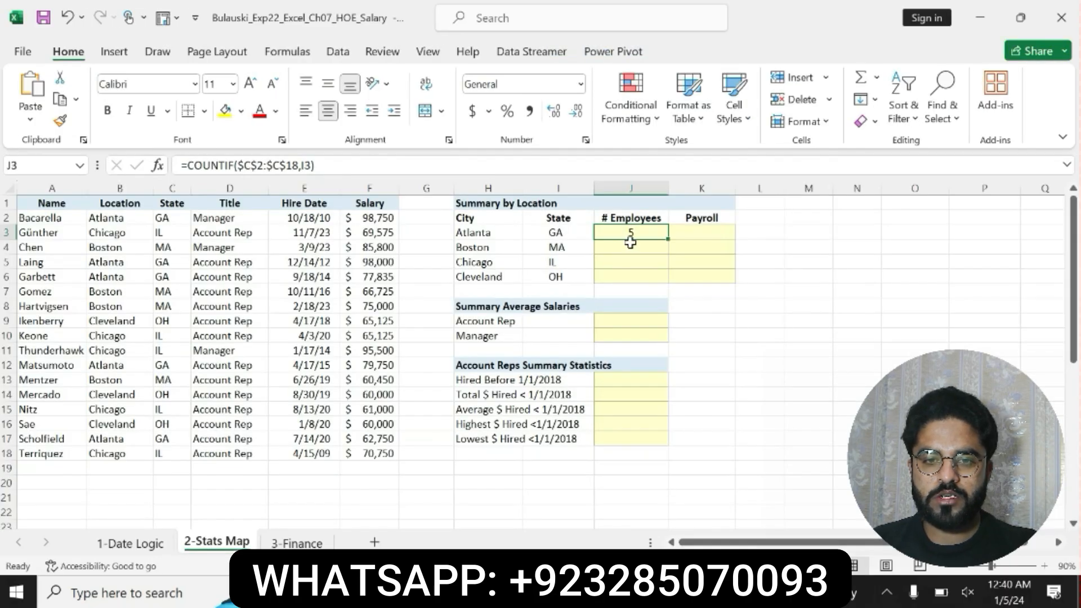
drag(666, 239, 665, 289)
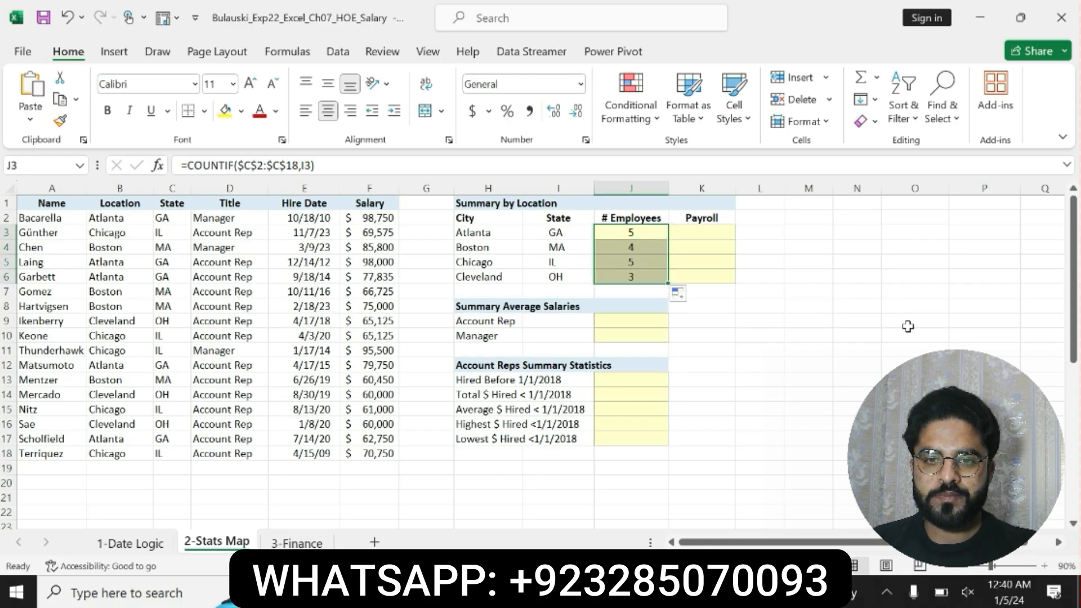
Switch to Word and undo the yellow highlighting and bold formatting of step 9's instructions
key(alt+Tab)
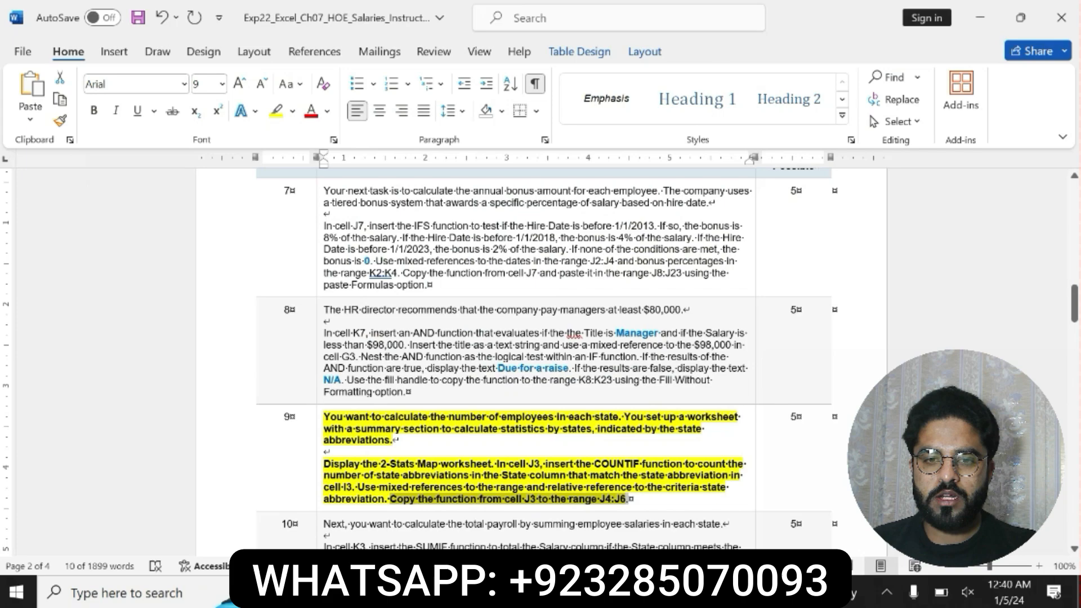
click(514, 499)
key(ctrl+z)
key(ctrl+z)
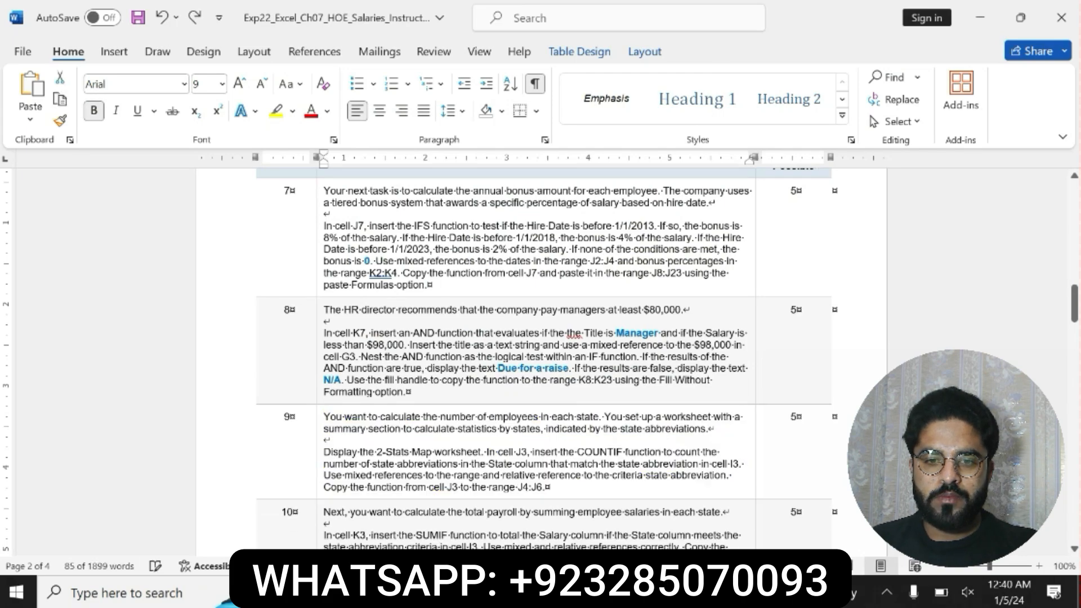
Make step 10's instructions bold and highlight them in yellow
scroll(540, 360, down, 4)
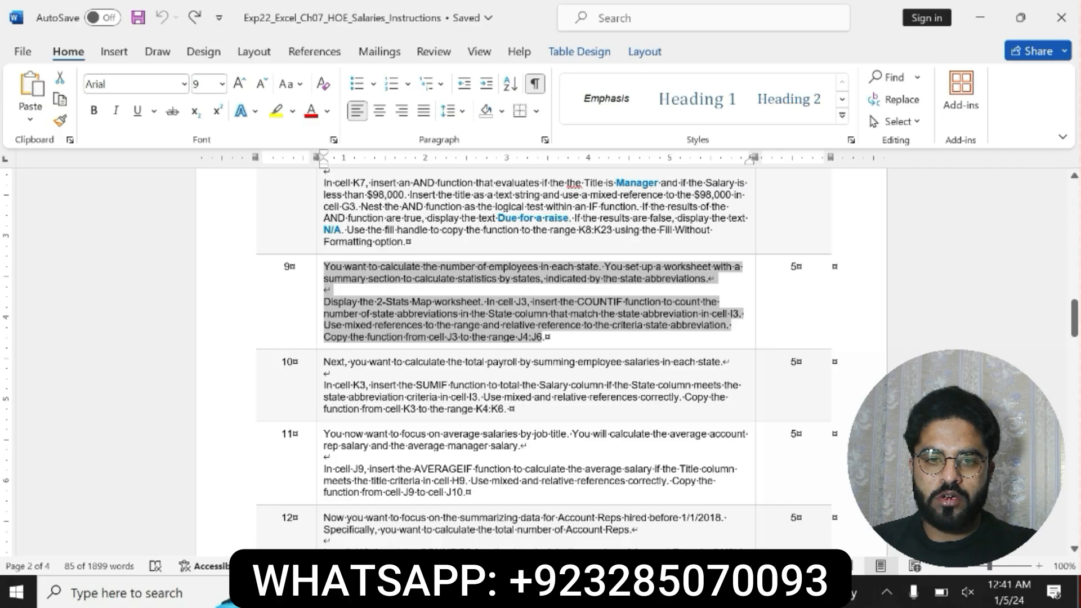
drag(324, 362, 509, 410)
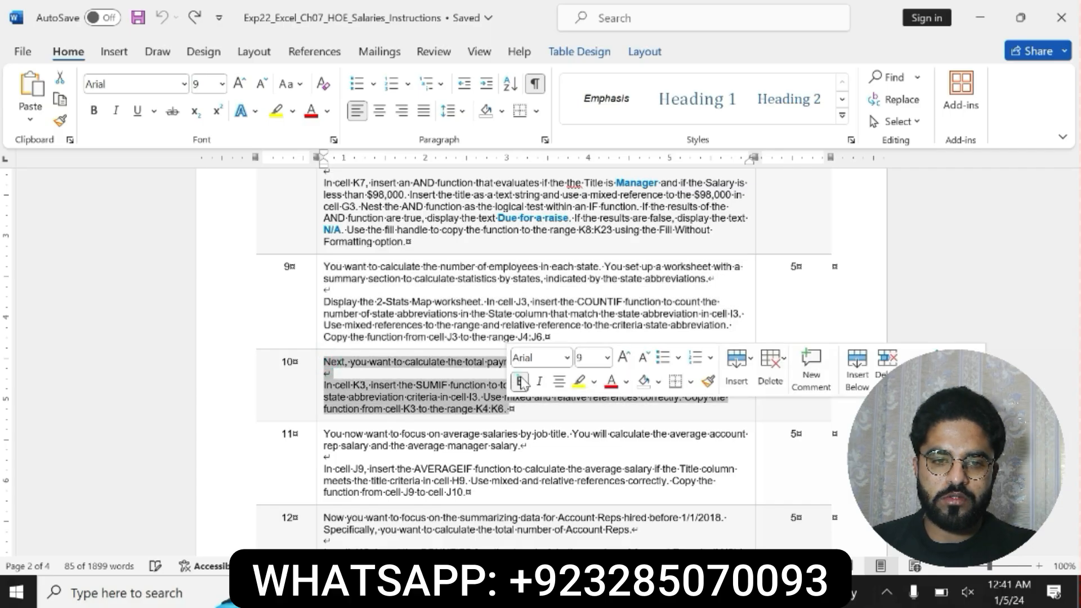
click(521, 383)
click(578, 381)
Read step 10's paragraph about the SUMIF function in K3, its criteria and its required references
click(326, 398)
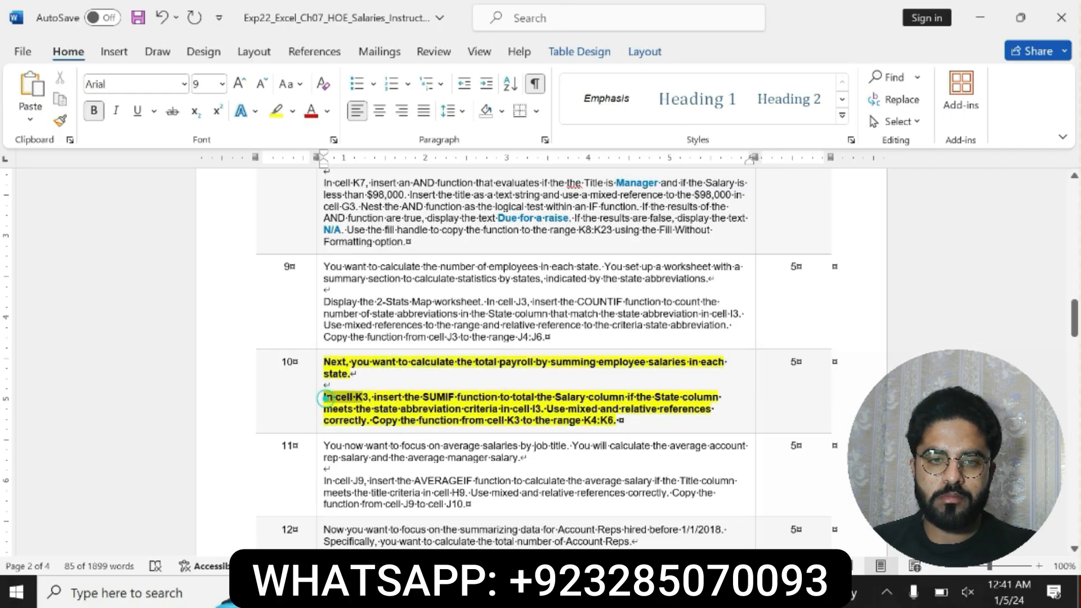
drag(325, 397, 620, 421)
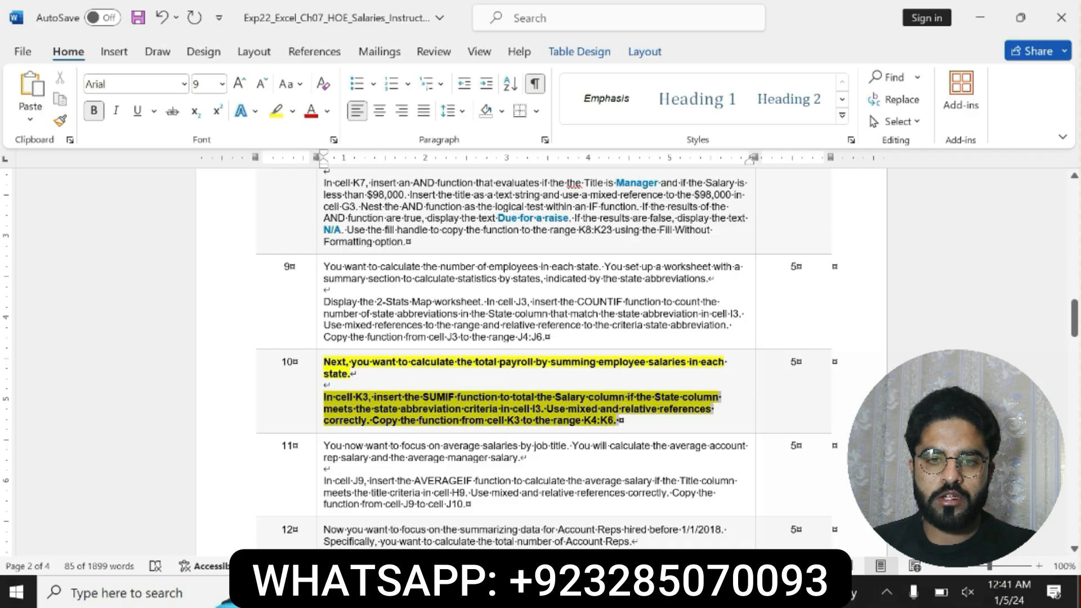
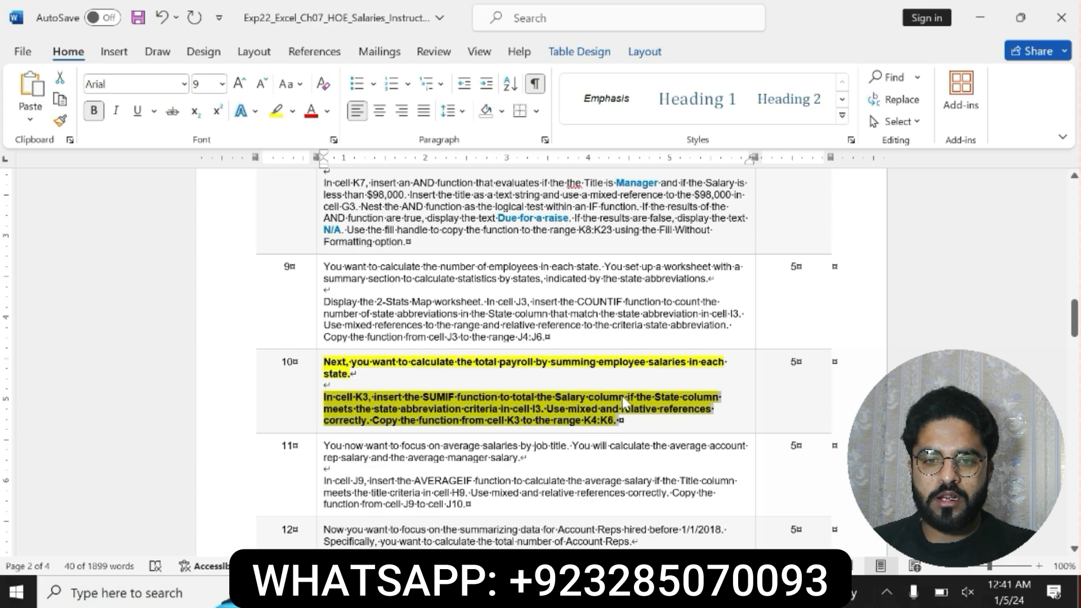
click(698, 394)
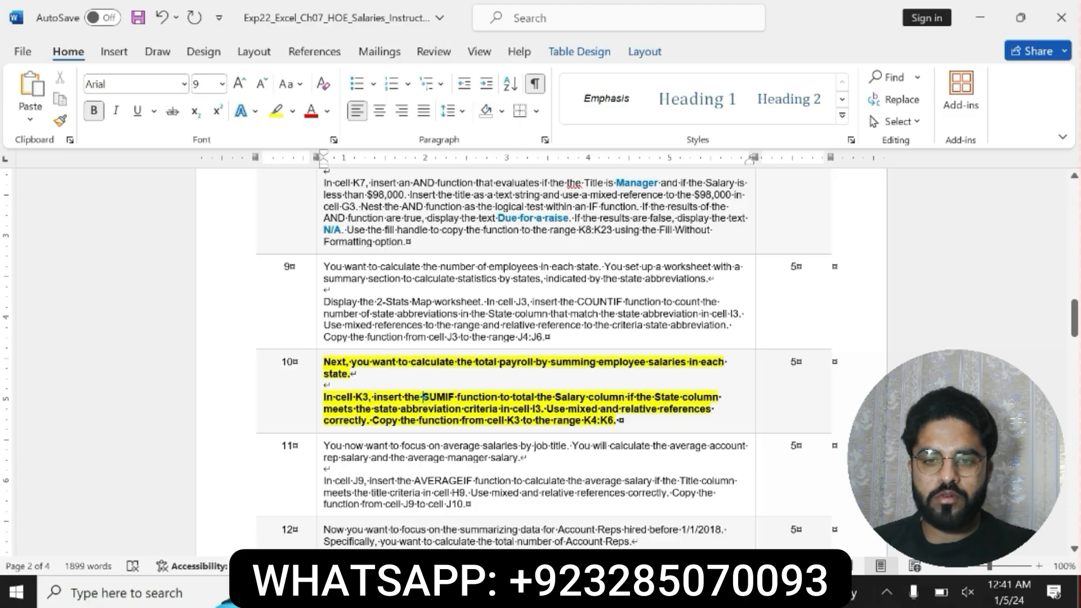
drag(424, 396, 619, 421)
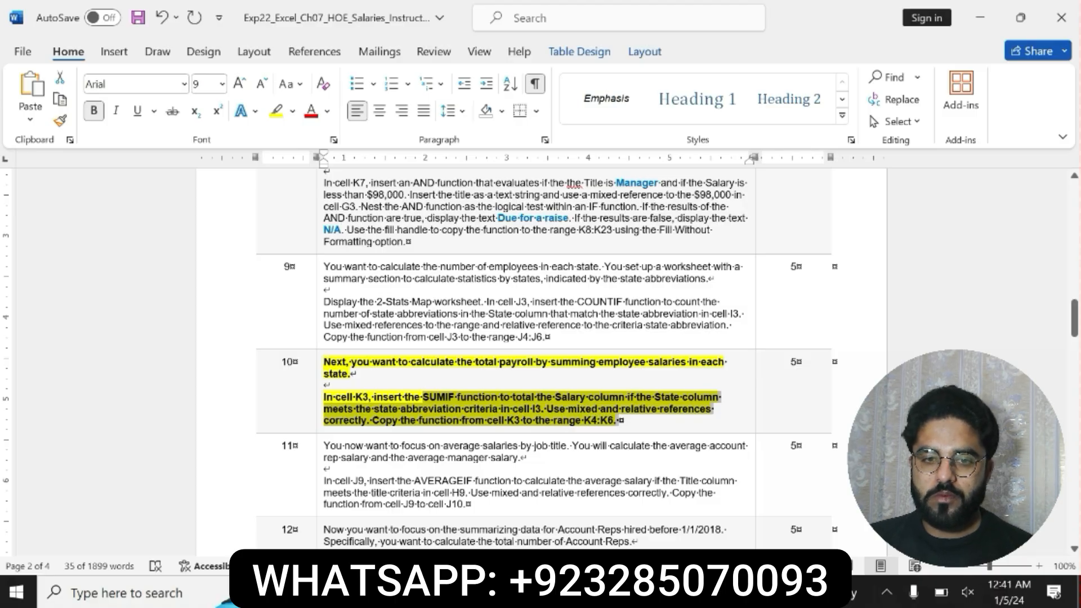
click(428, 395)
drag(424, 396, 613, 420)
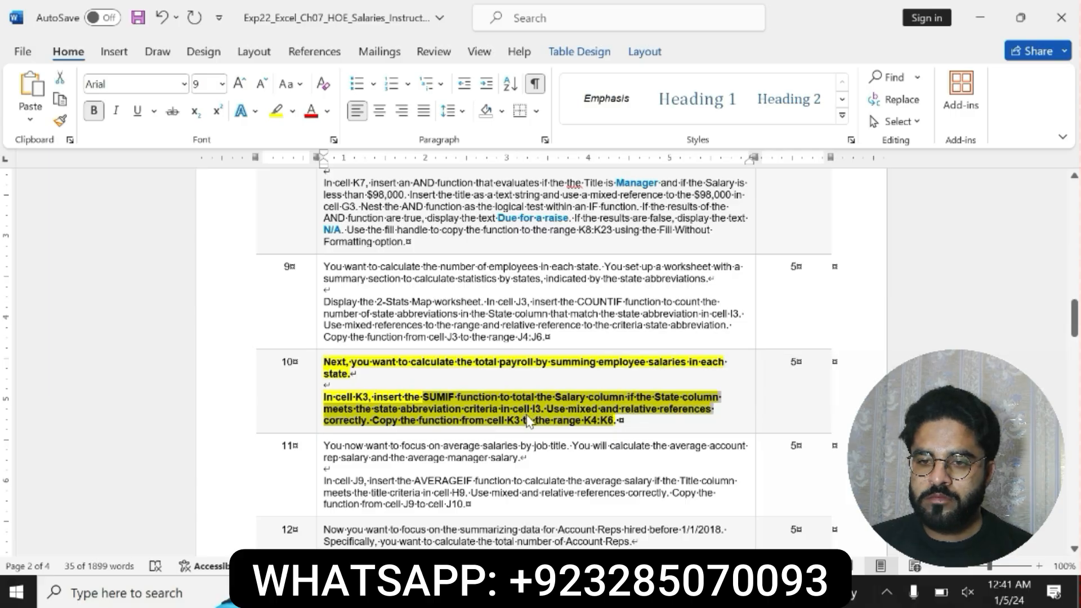
Switch to Excel and start a SUMIF formula in K3 with the State column as the absolute range $C$2:$C$18
key(alt+Tab)
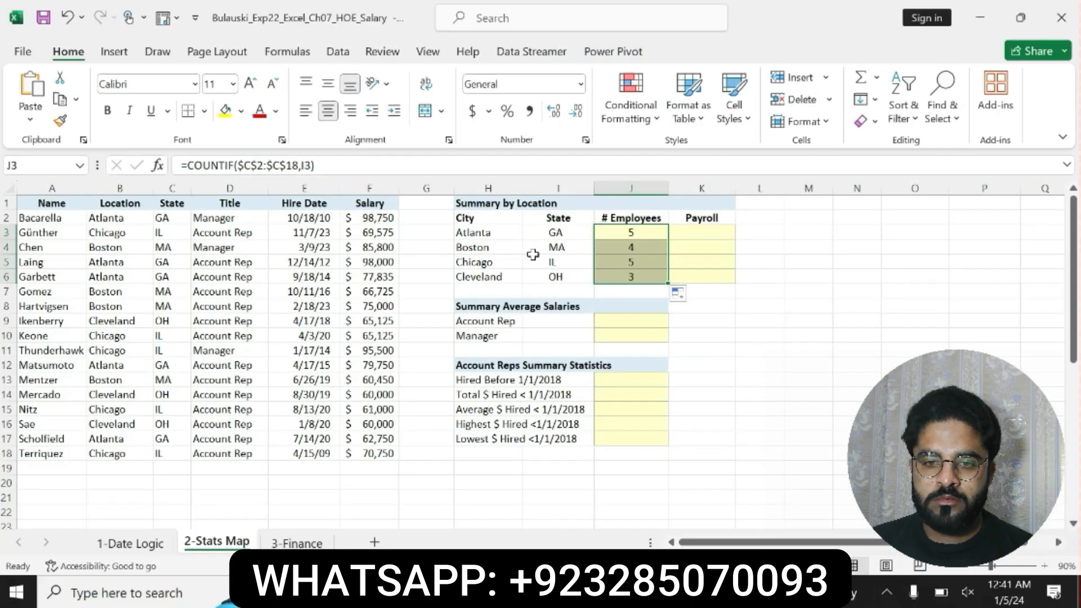
click(701, 237)
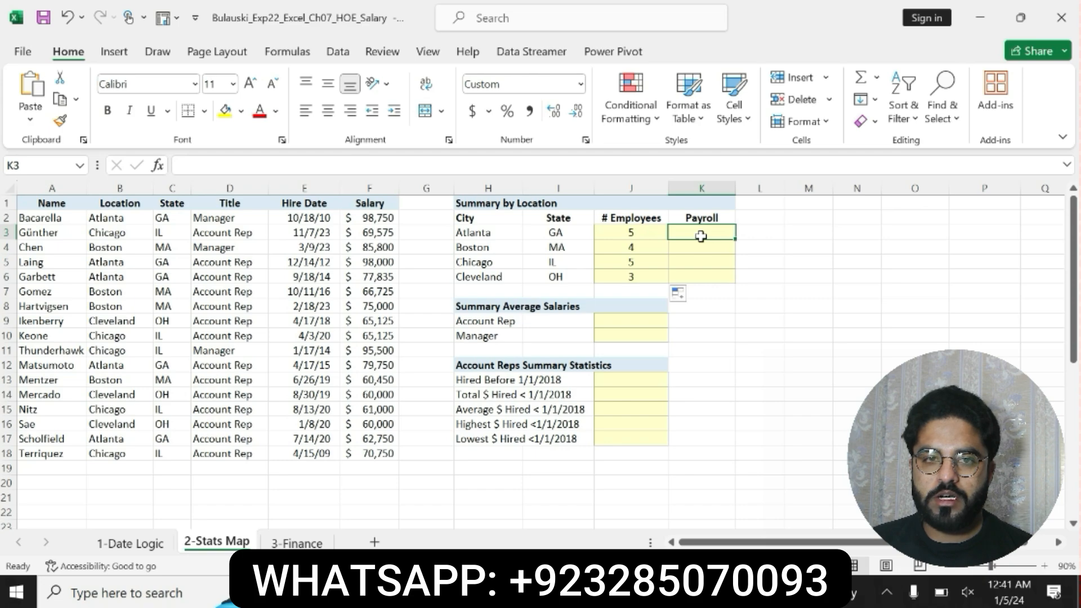
text(=S)
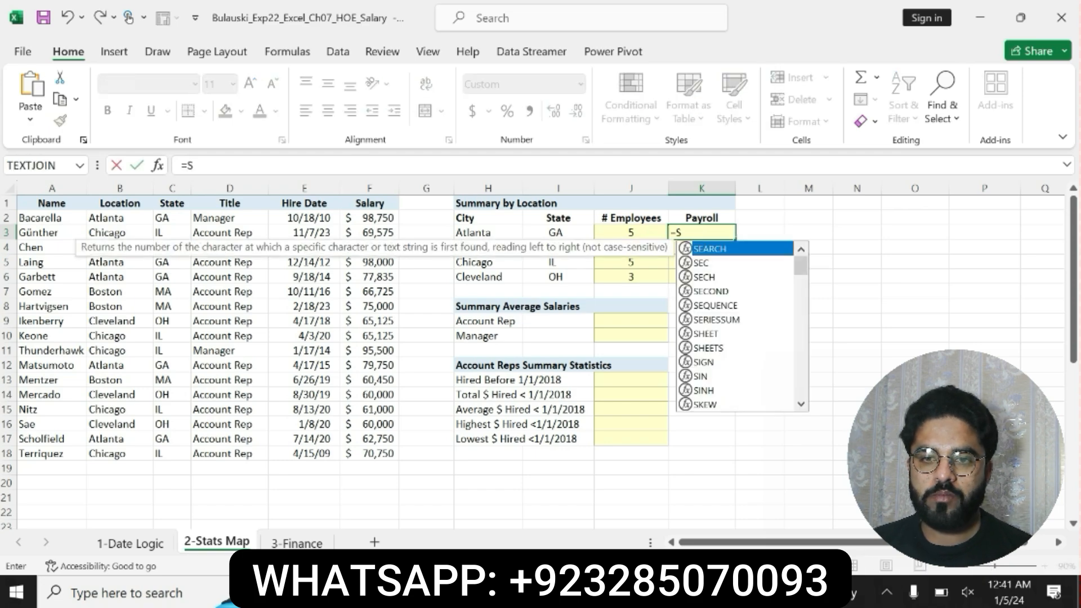
text(UM)
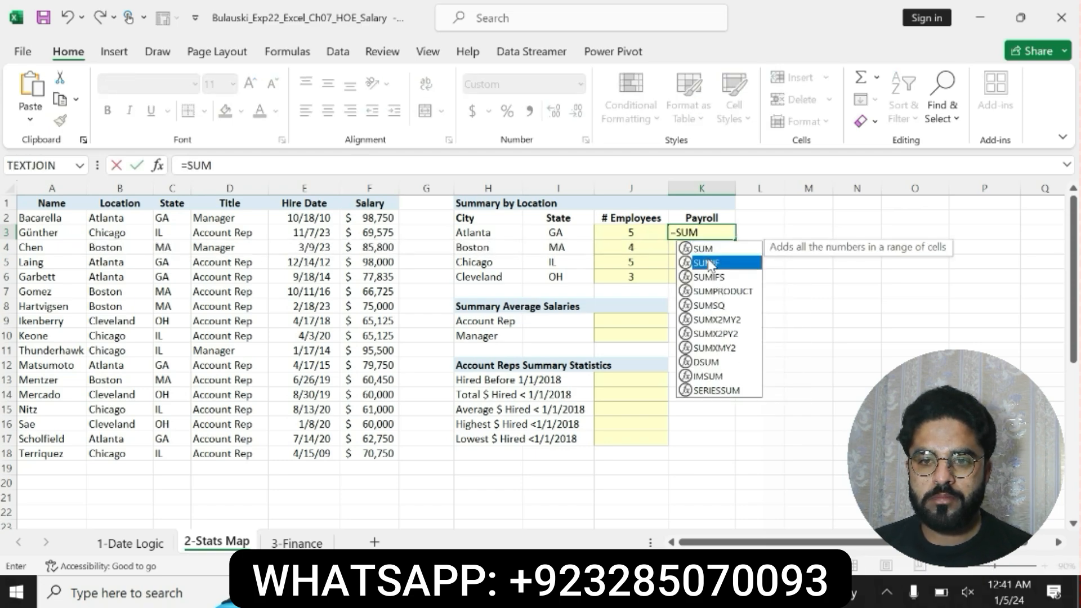
double_click(707, 261)
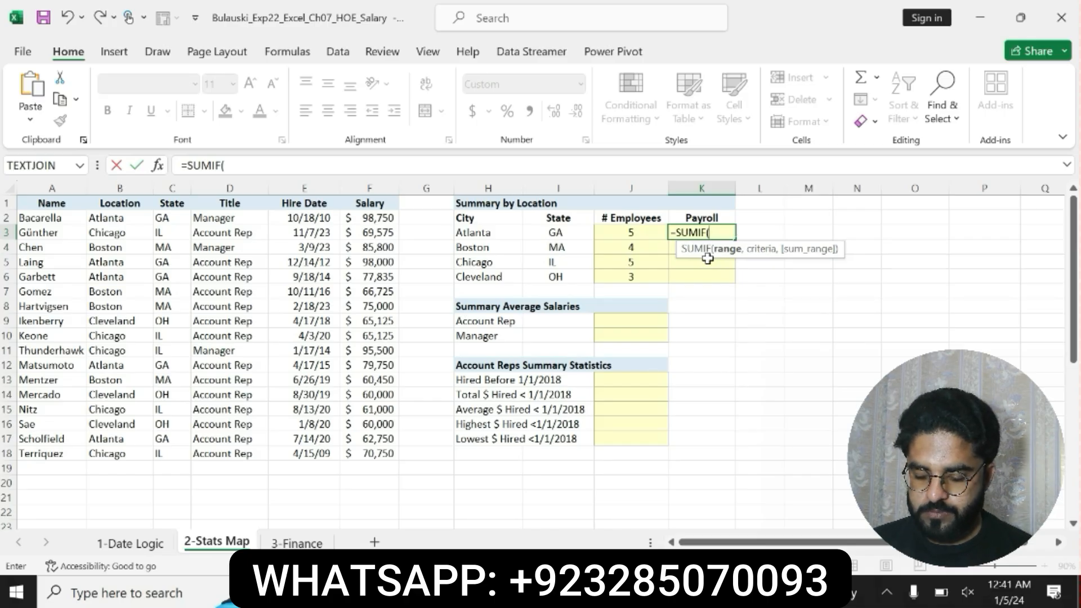
text(C2)
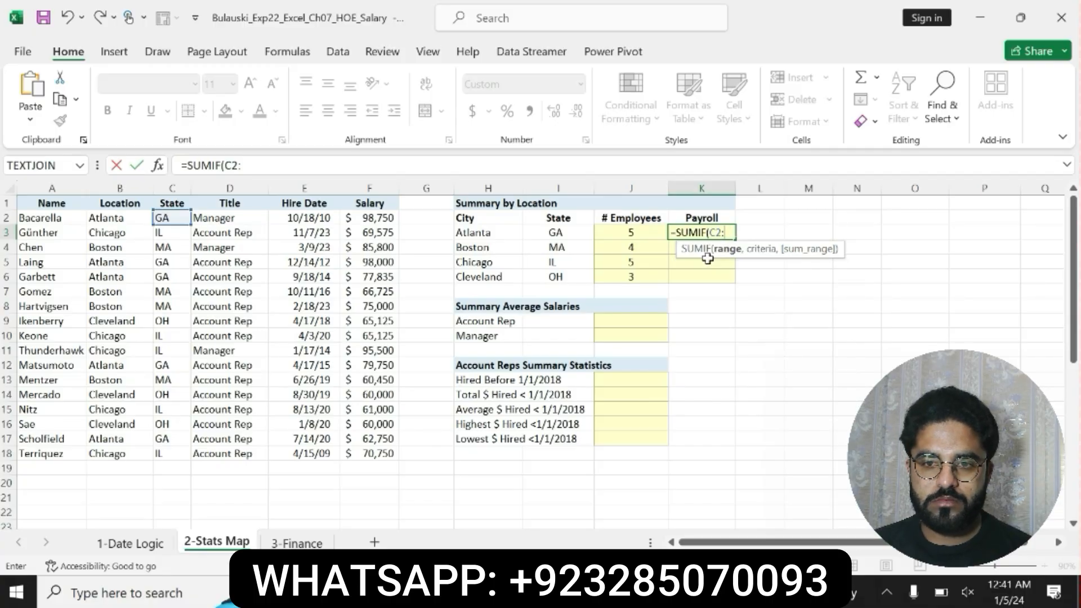
text(:C18)
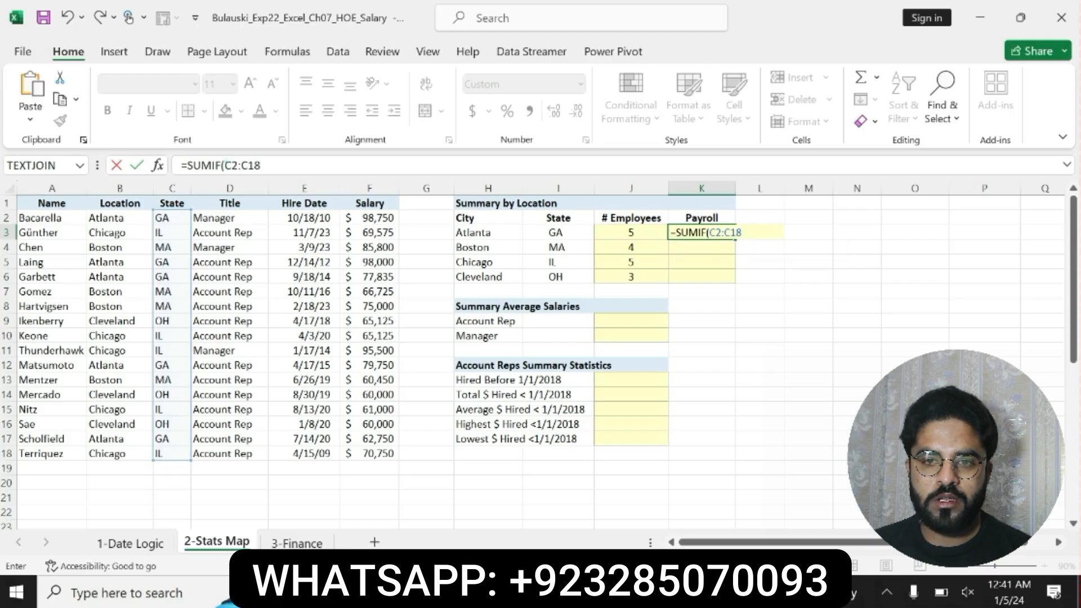
double_click(225, 165)
key(F4)
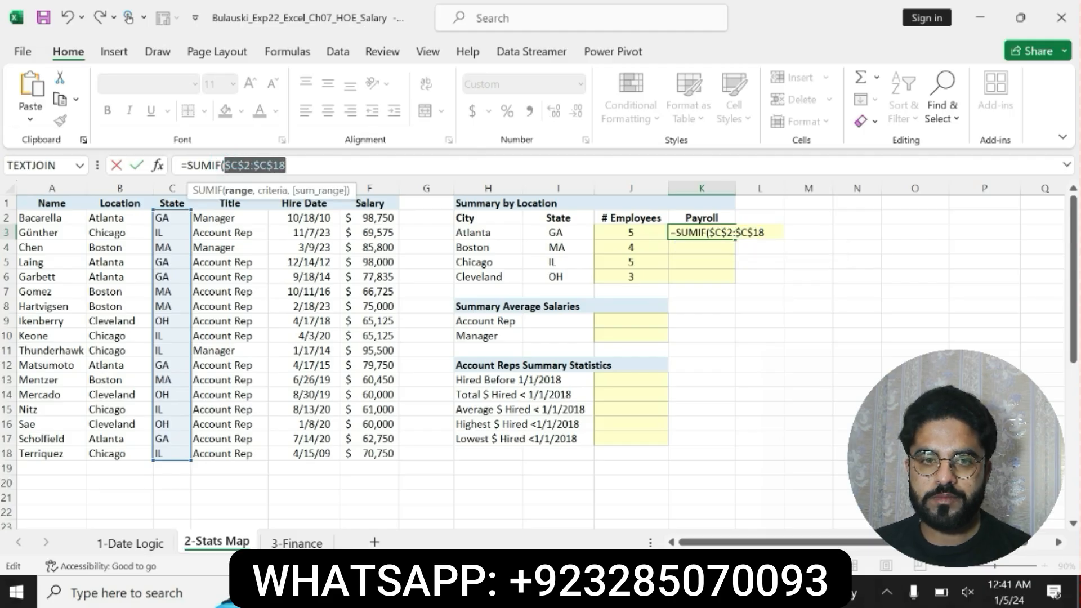
click(304, 164)
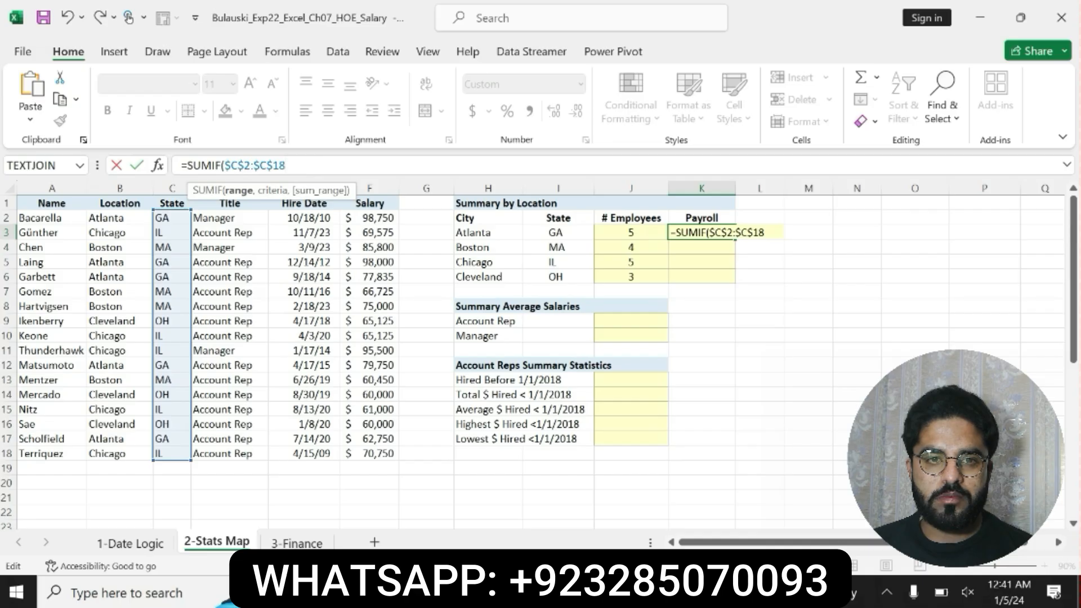
Complete K3's SUMIF formula with I3 as the criteria and F2:F18 as the sum range
text(,I3)
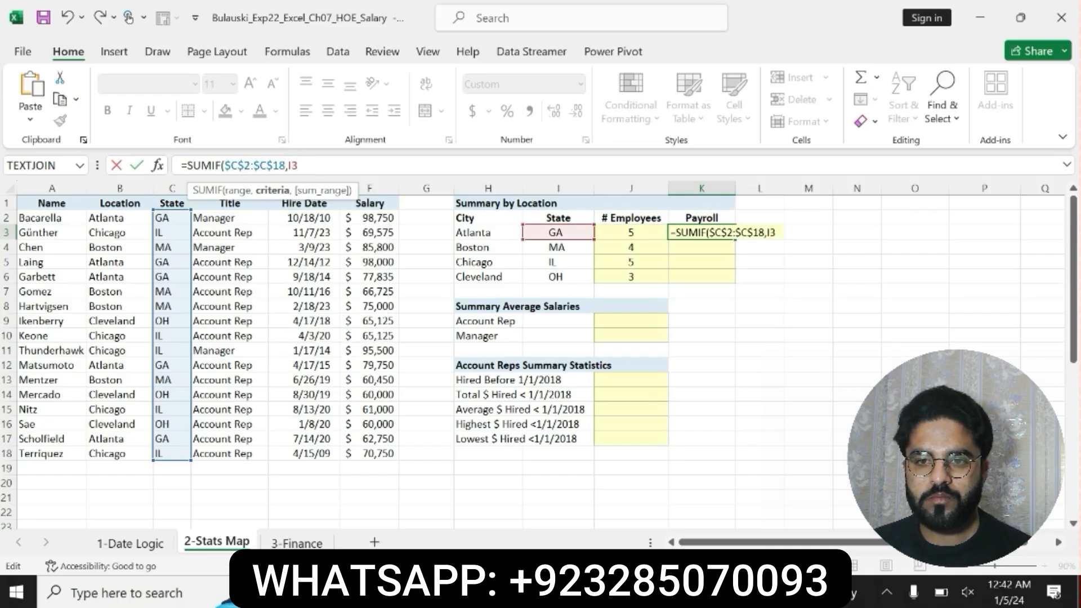
text(,F)
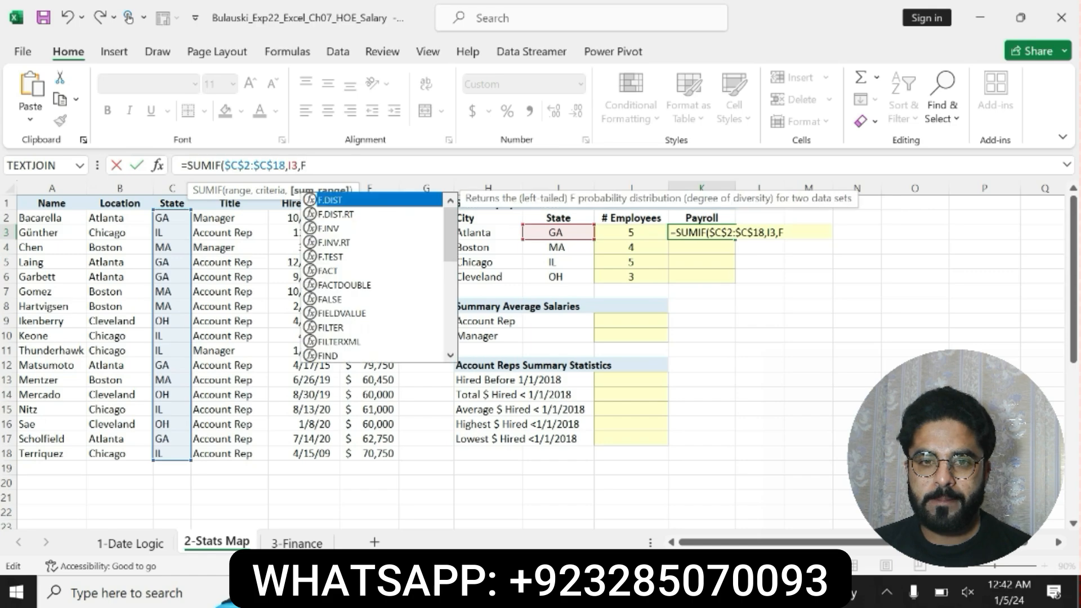
text(2:)
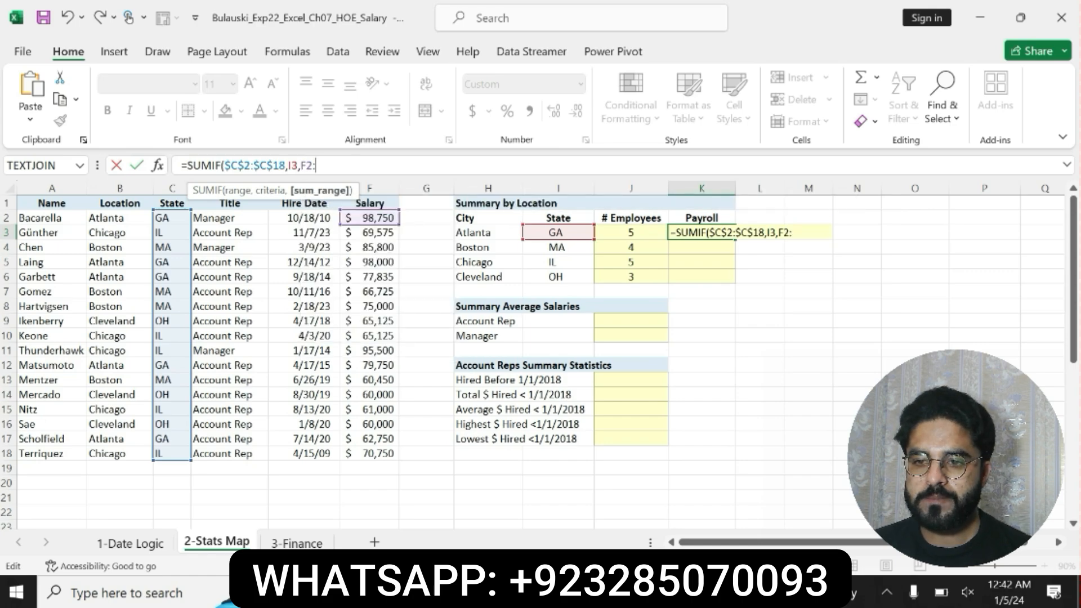
text(F1)
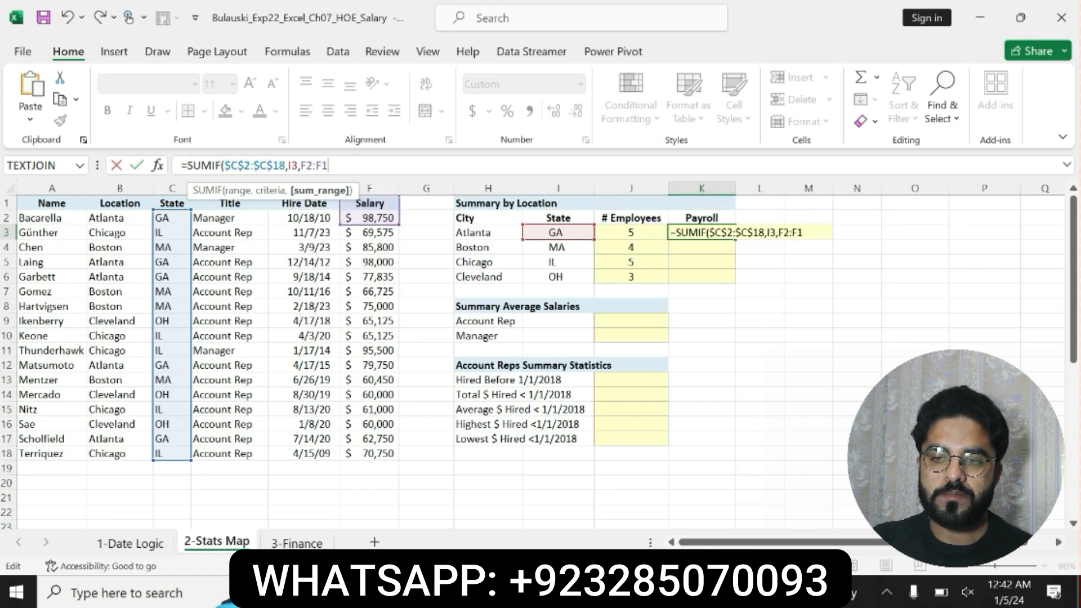
text(8))
key(Return)
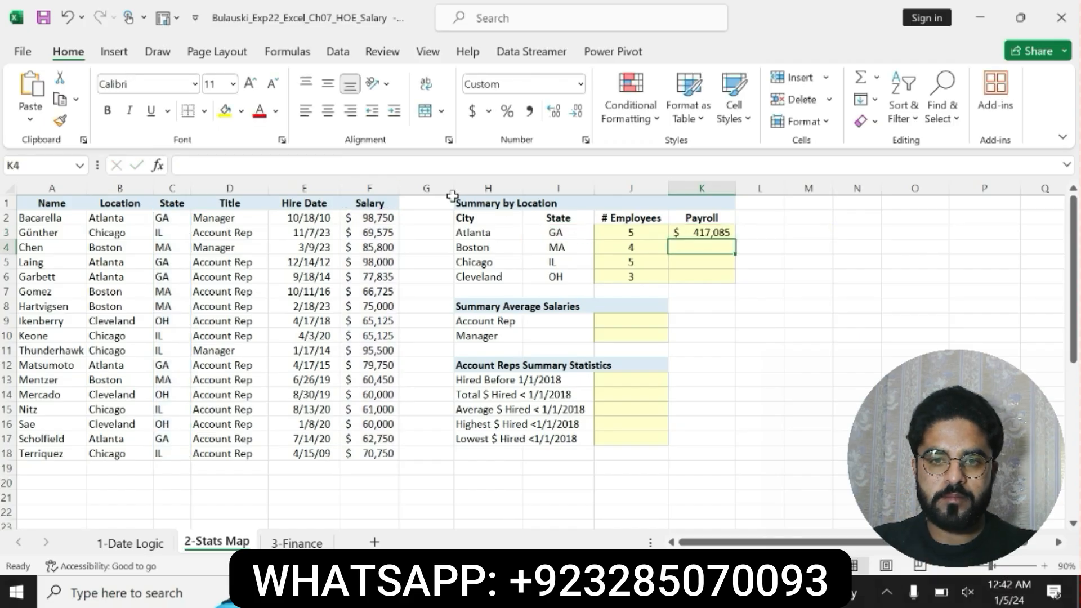
Review the SUMIF formula in K3 and its referenced ranges, keeping the entry as it is
click(681, 230)
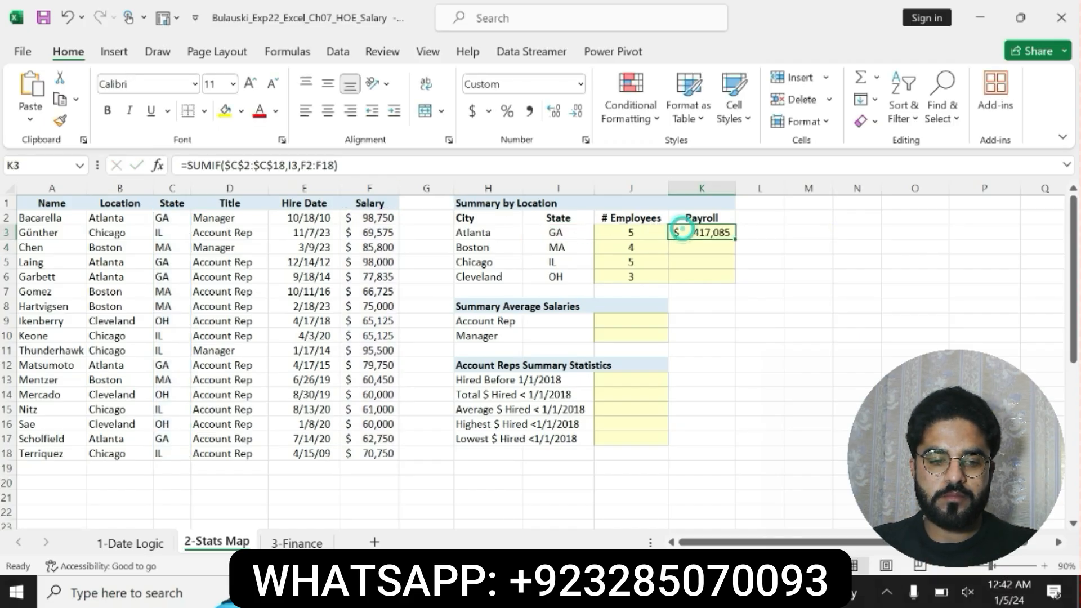
drag(338, 165, 181, 165)
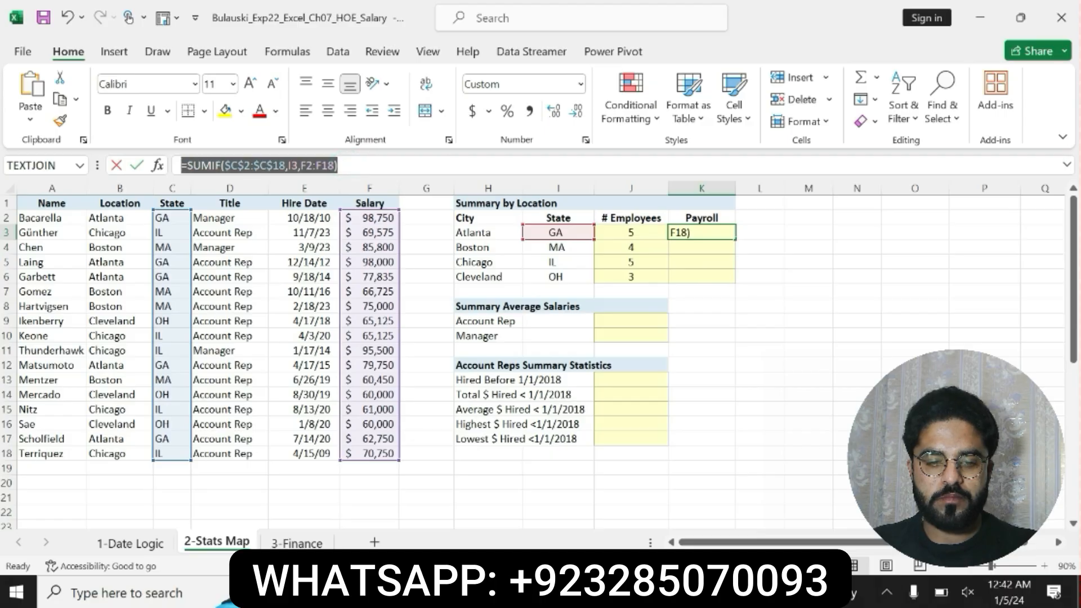
click(354, 165)
key(Return)
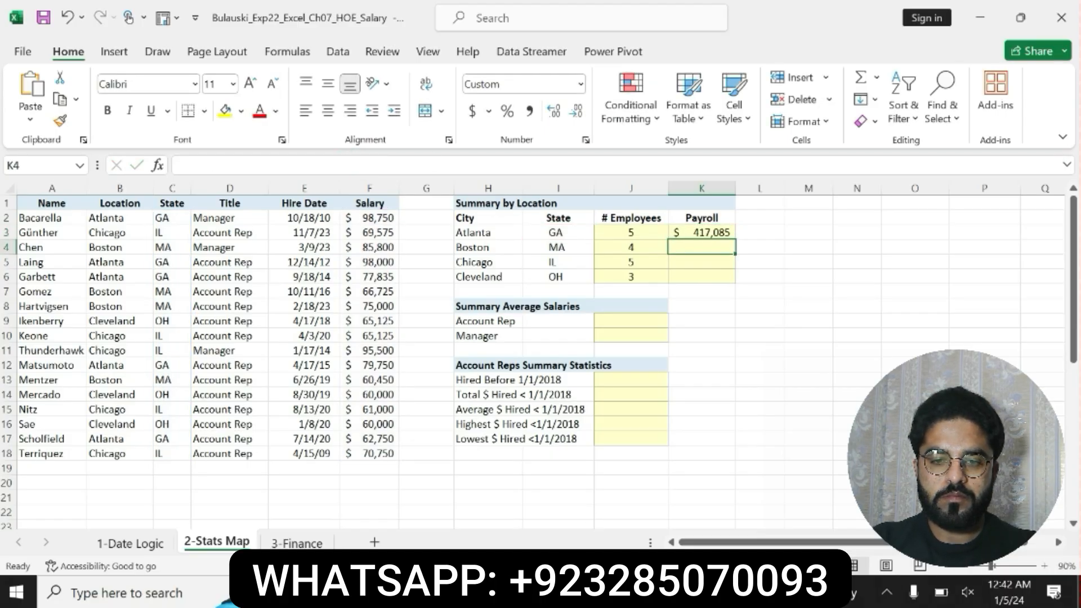
Check step 10's reference and copy instructions in Word, and copy K3's SUMIF formula to K4:K6 in Excel
key(alt+Tab)
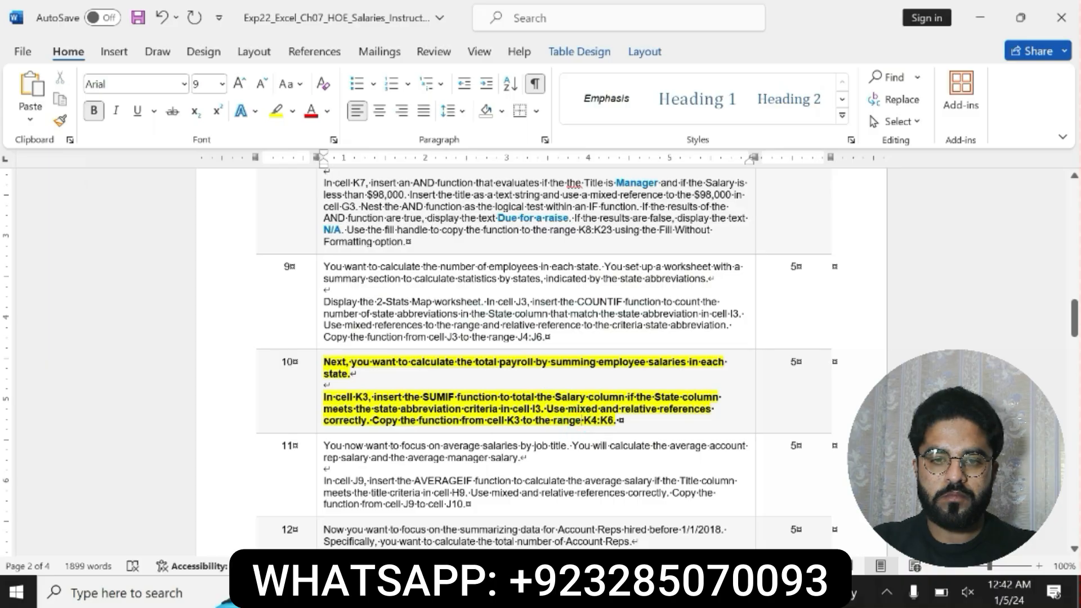
drag(548, 409, 620, 421)
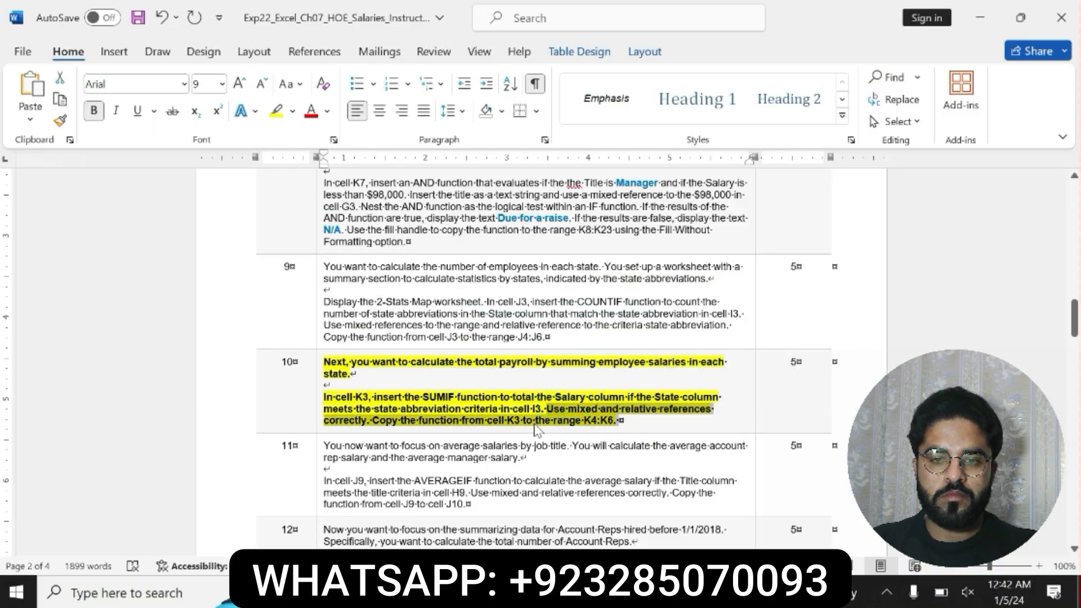
key(alt+Tab)
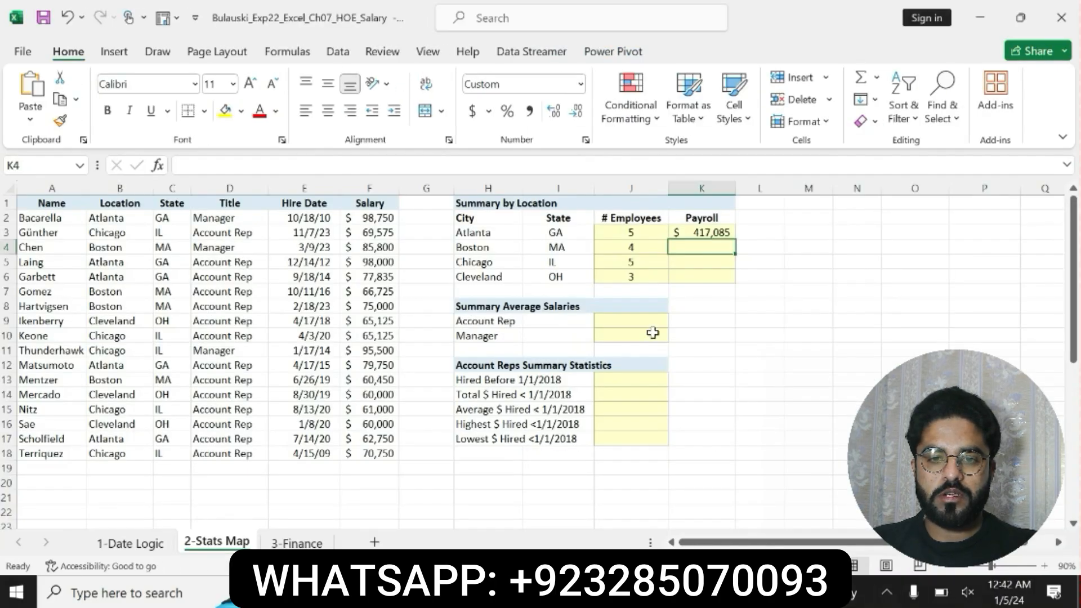
click(716, 233)
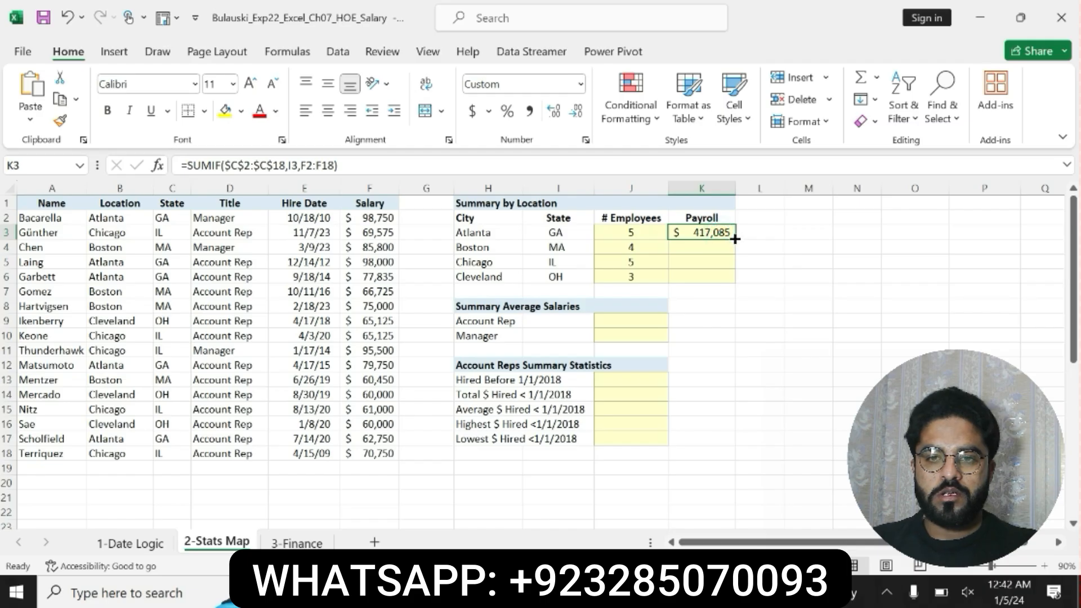
drag(735, 240, 731, 282)
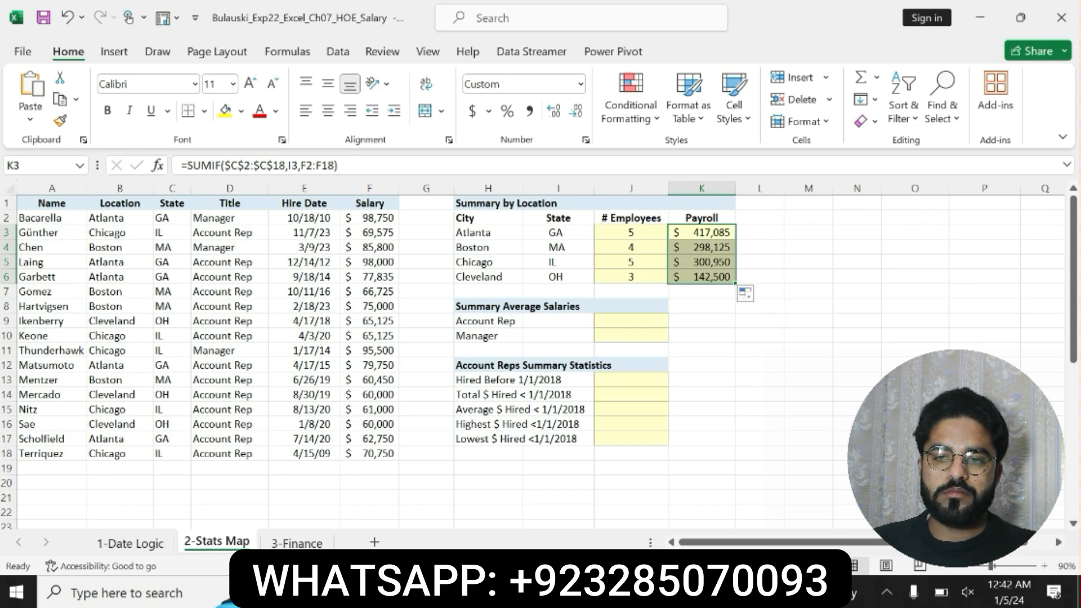
Switch to Word and undo the yellow highlight and bold formatting on step 10's instructions
key(alt+Tab)
click(554, 419)
key(ctrl+z)
key(ctrl+z)
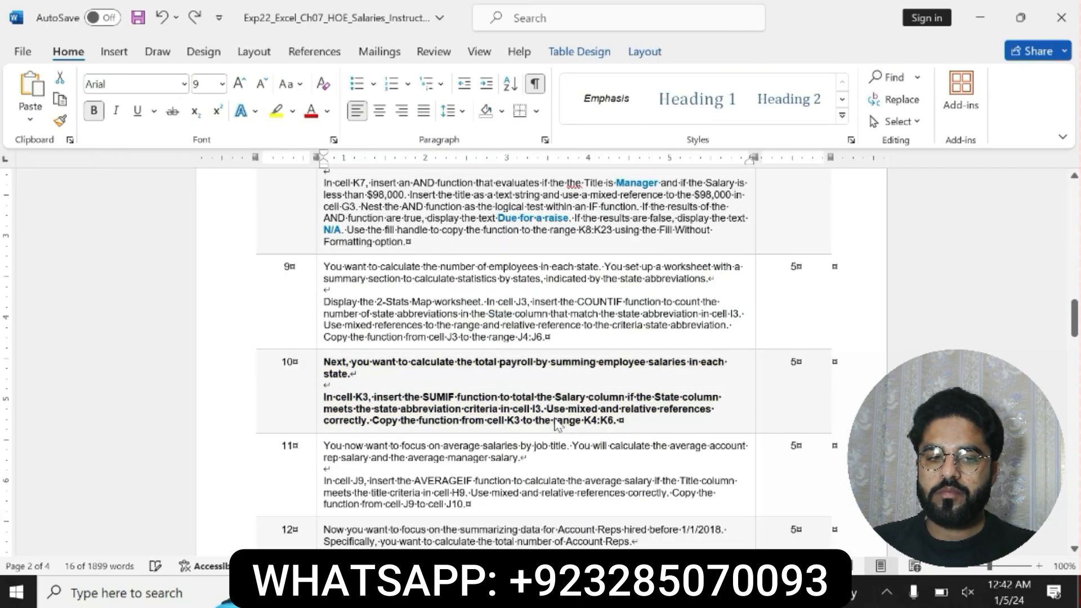
Select all of step 11's instruction text about the AVERAGEIF function in J9
drag(1074, 318, 1074, 326)
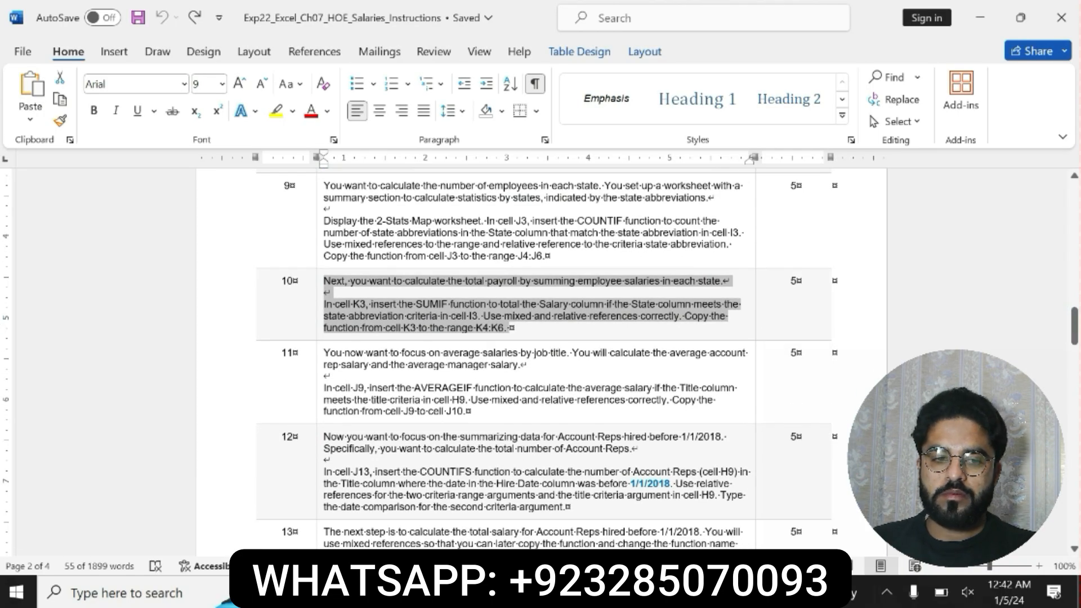
drag(324, 353, 465, 416)
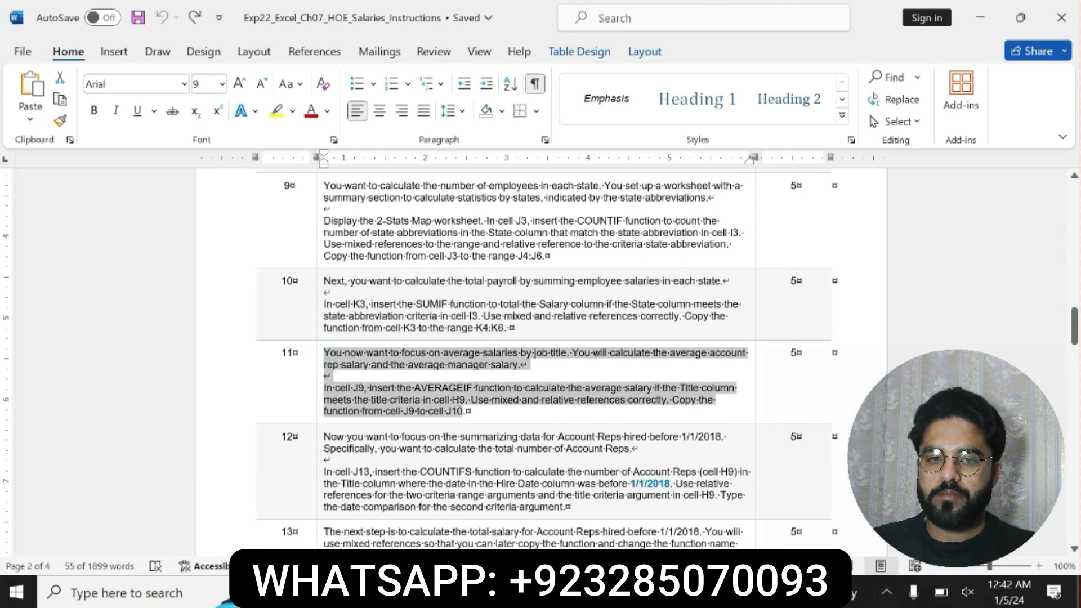